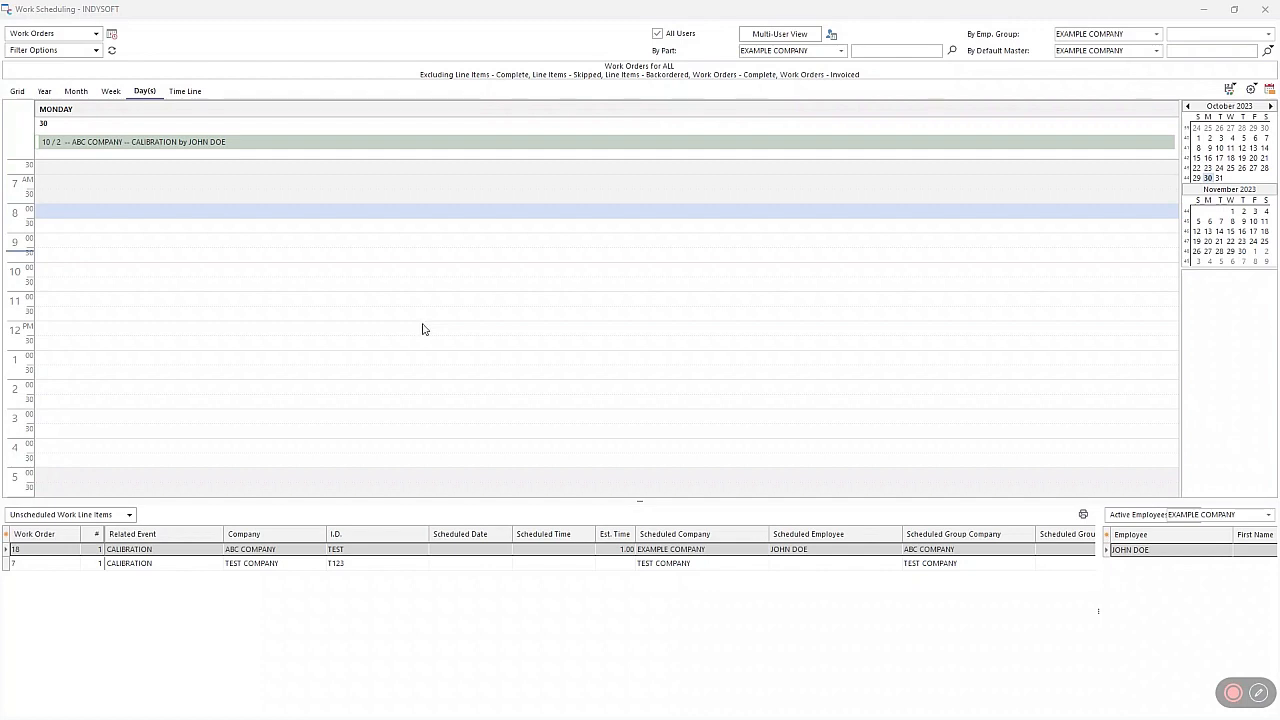
Open the ABC COMPANY calibration event on October 30 and try editing its subject, restoring the original text
{"action": "left_click", "coordinate": [141, 143]}
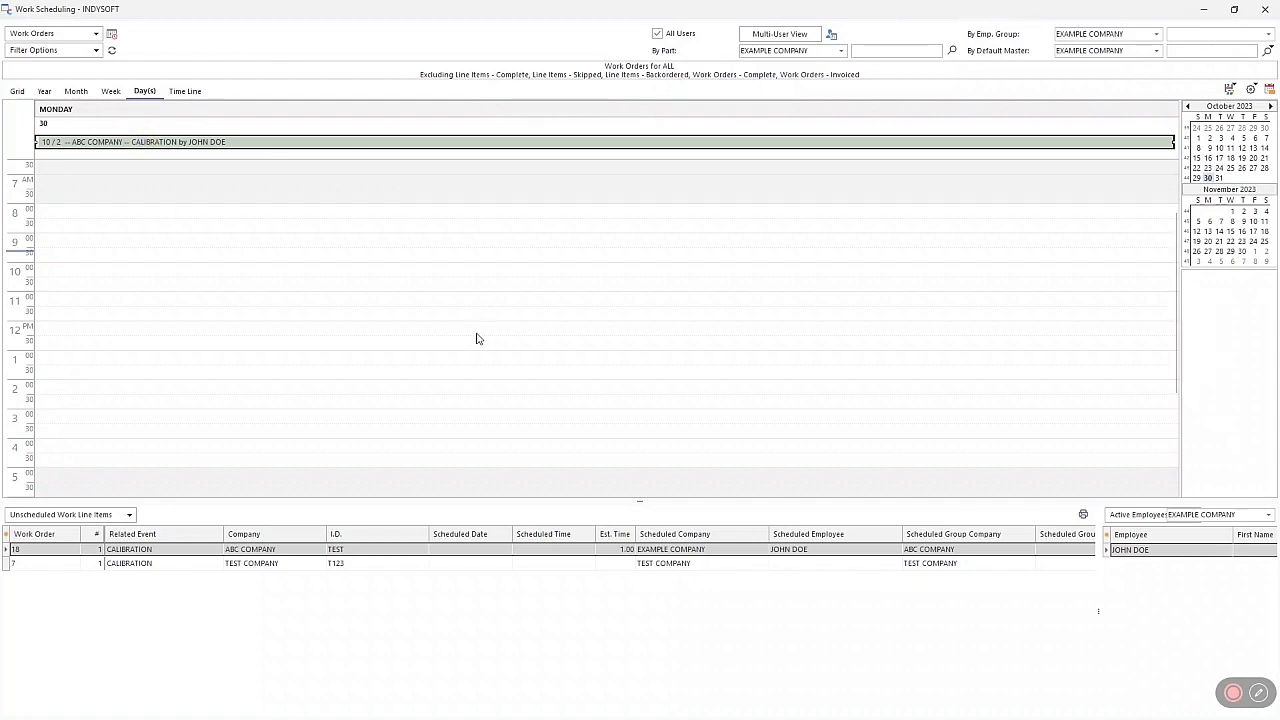
{"action": "right_click", "coordinate": [134, 146]}
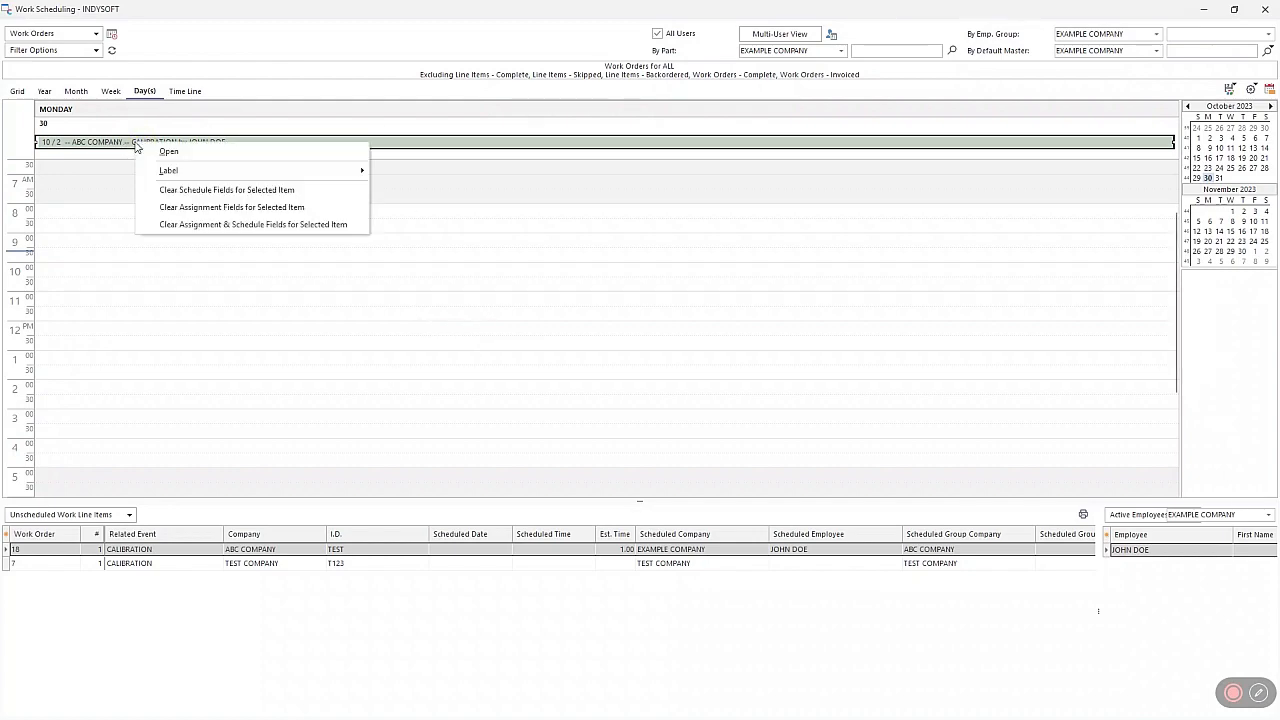
{"action": "left_click", "coordinate": [168, 149]}
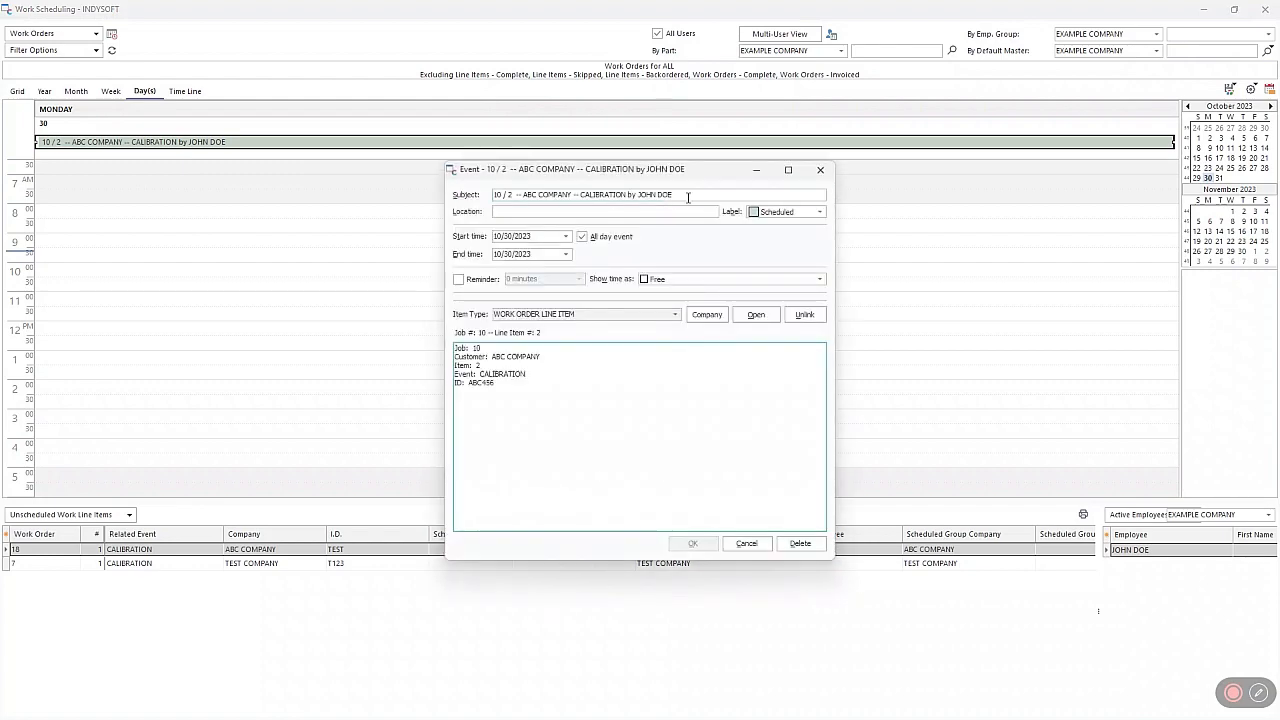
{"action": "left_click_drag", "start_coordinate": [687, 197], "coordinate": [766, 194]}
{"action": "type", "text": "tt"}
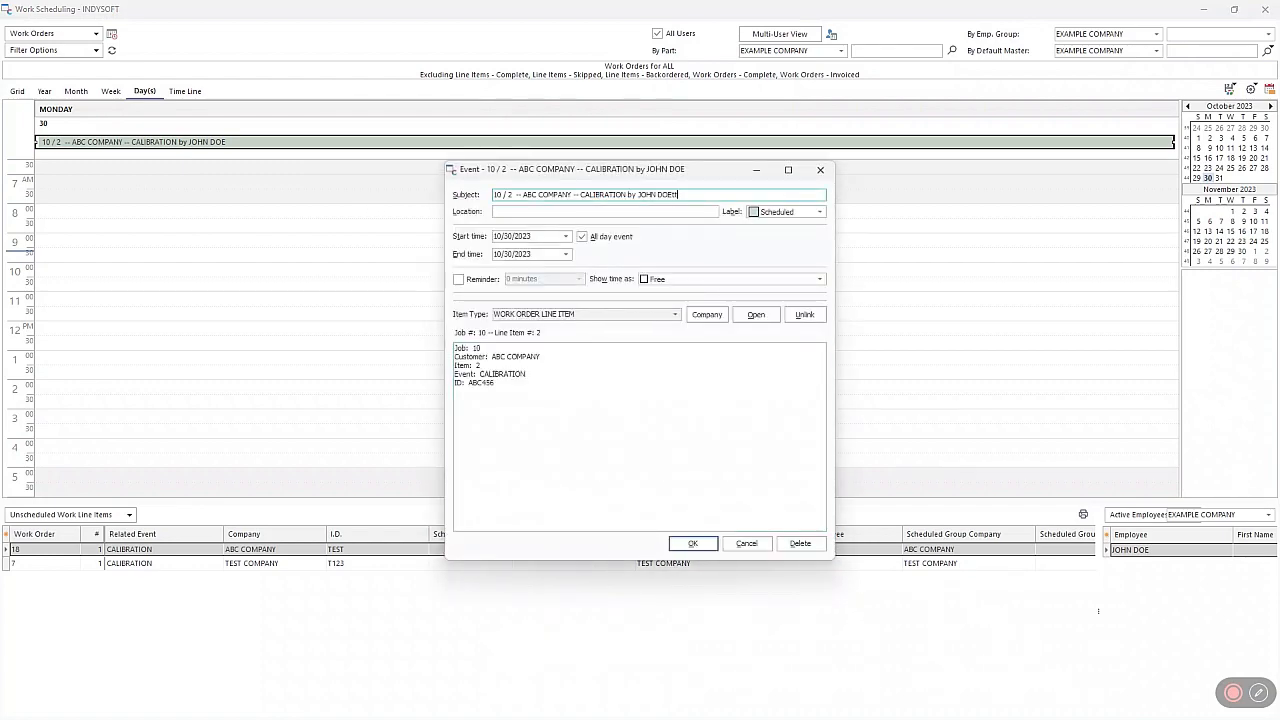
{"action": "key", "text": "BackSpace"}
{"action": "key", "text": "BackSpace"}
{"action": "key", "text": "BackSpace"}
Try adding an important note below the ID line in the event's description, and close the event without saving
{"action": "left_click", "coordinate": [565, 388]}
{"action": "type", "text": "sgdgdfd"}
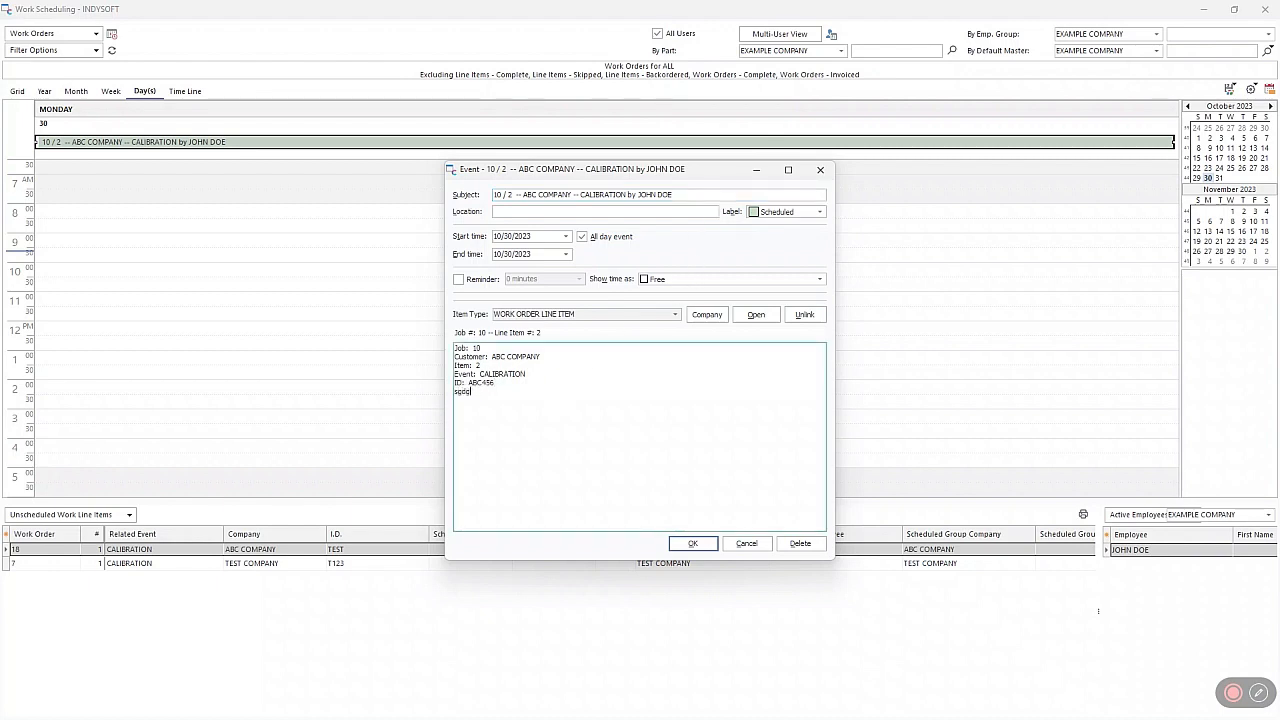
{"action": "key", "text": "BackSpace"}
{"action": "key", "text": "BackSpace"}
{"action": "type", "text": "POR"}
{"action": "key", "text": "BackSpace"}
{"action": "key", "text": "BackSpace"}
{"action": "type", "text": "rtnat"}
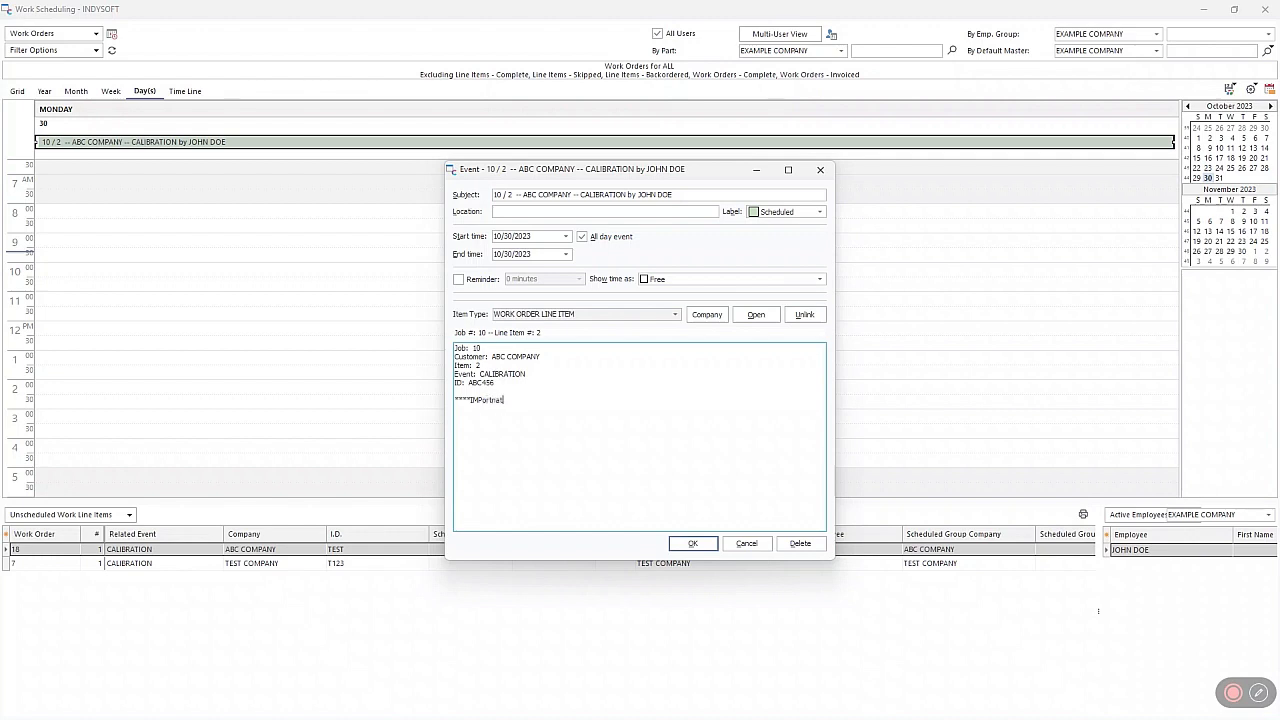
{"action": "left_click_drag", "start_coordinate": [521, 399], "coordinate": [454, 402]}
{"action": "key", "text": "BackSpace"}
{"action": "left_click", "coordinate": [746, 543]}
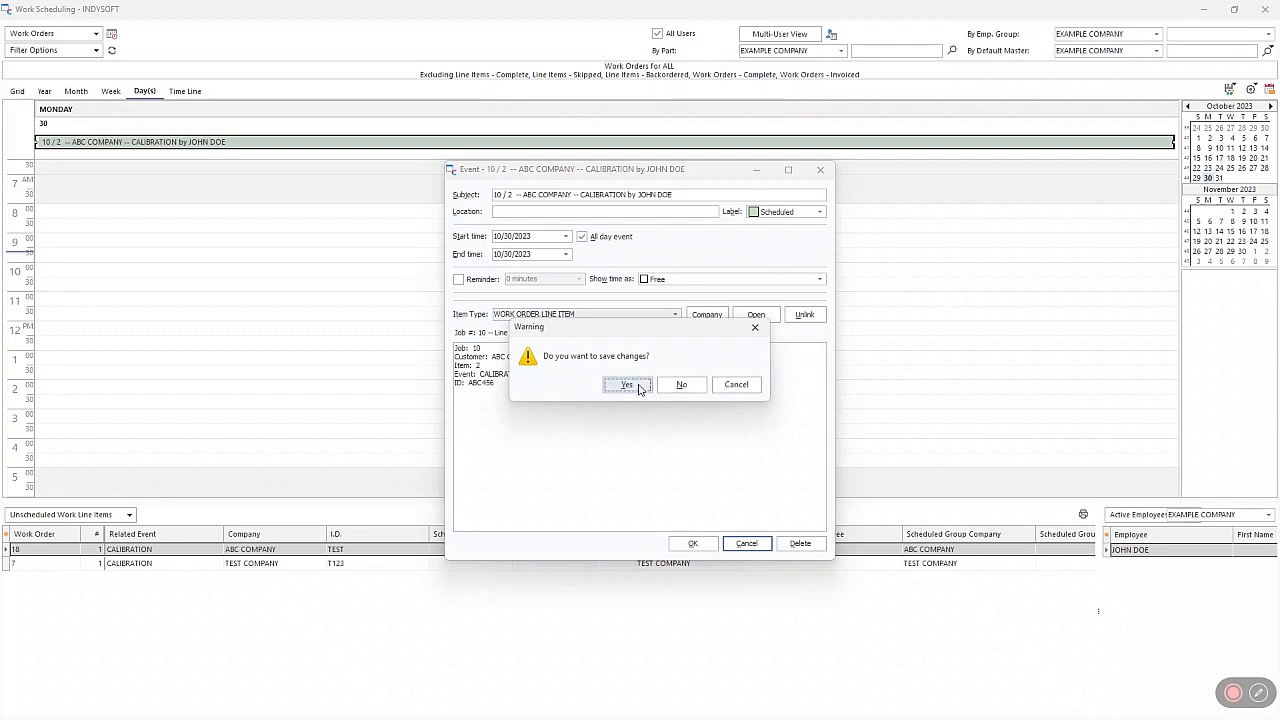
{"action": "left_click", "coordinate": [681, 384]}
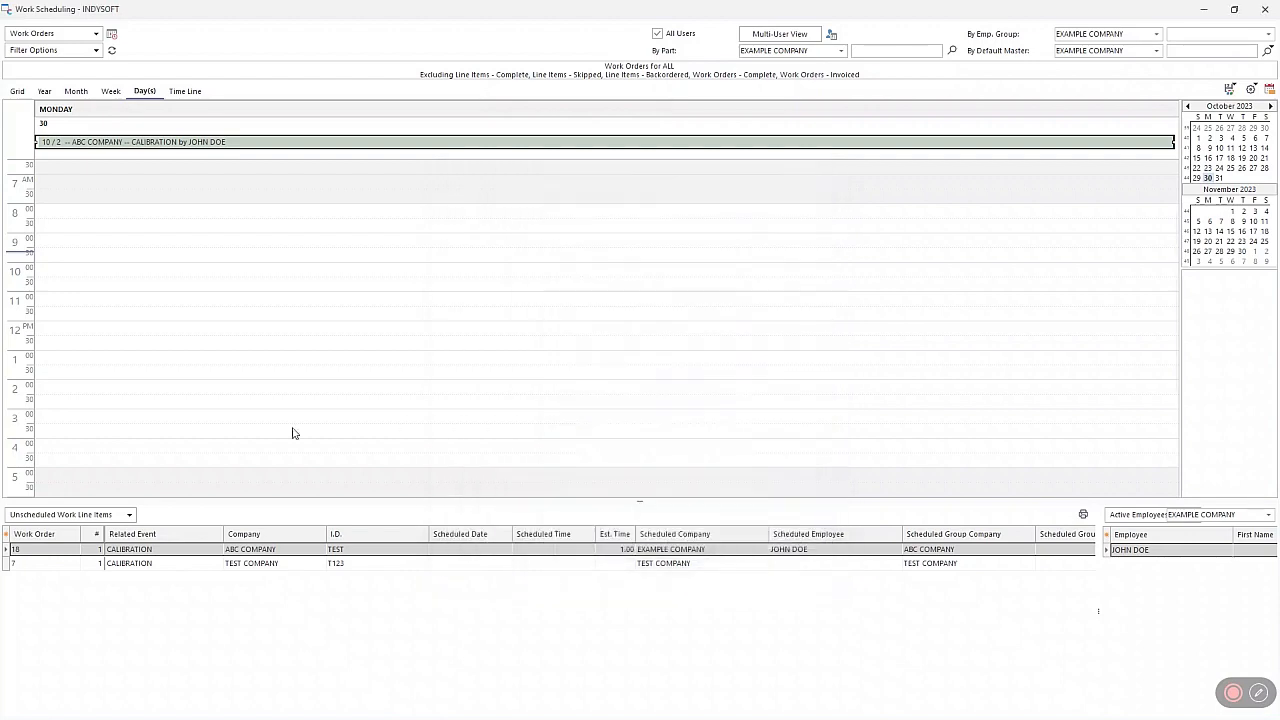
Reopen the calibration event to examine the work order, line item, company, event type and employee parts of its subject
{"action": "right_click", "coordinate": [109, 144]}
{"action": "left_click", "coordinate": [151, 166]}
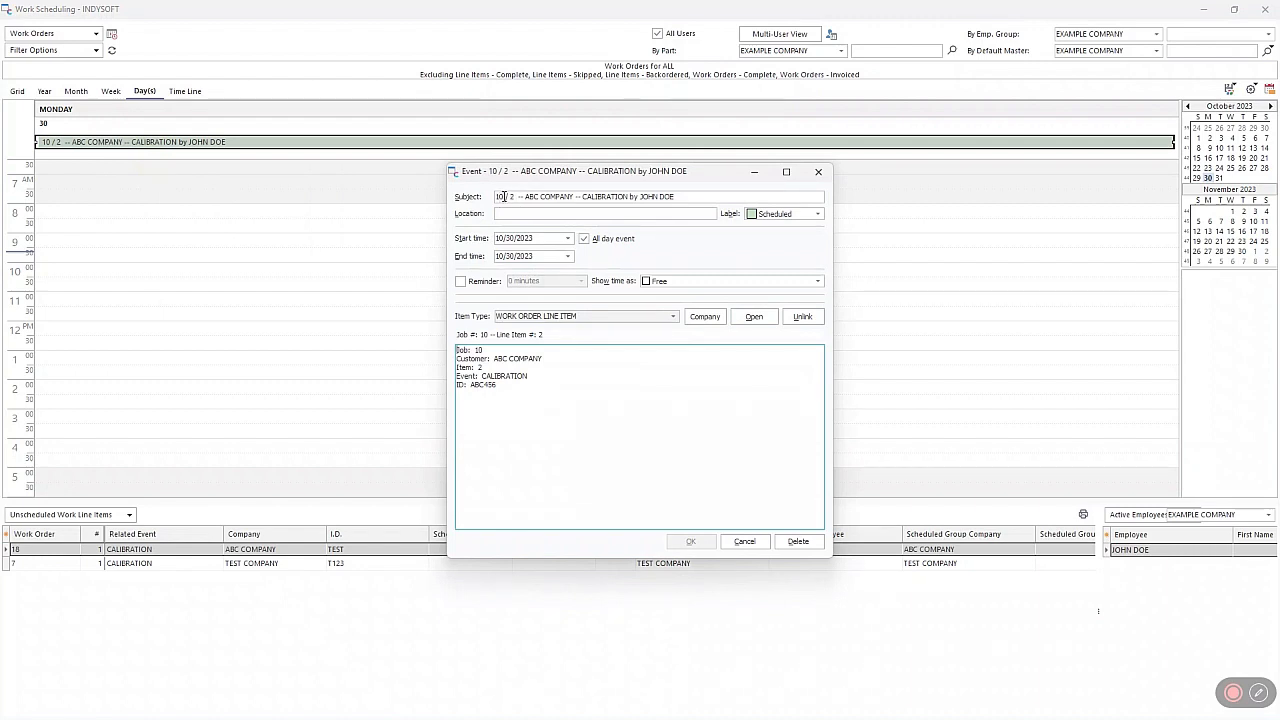
{"action": "double_click", "coordinate": [504, 197]}
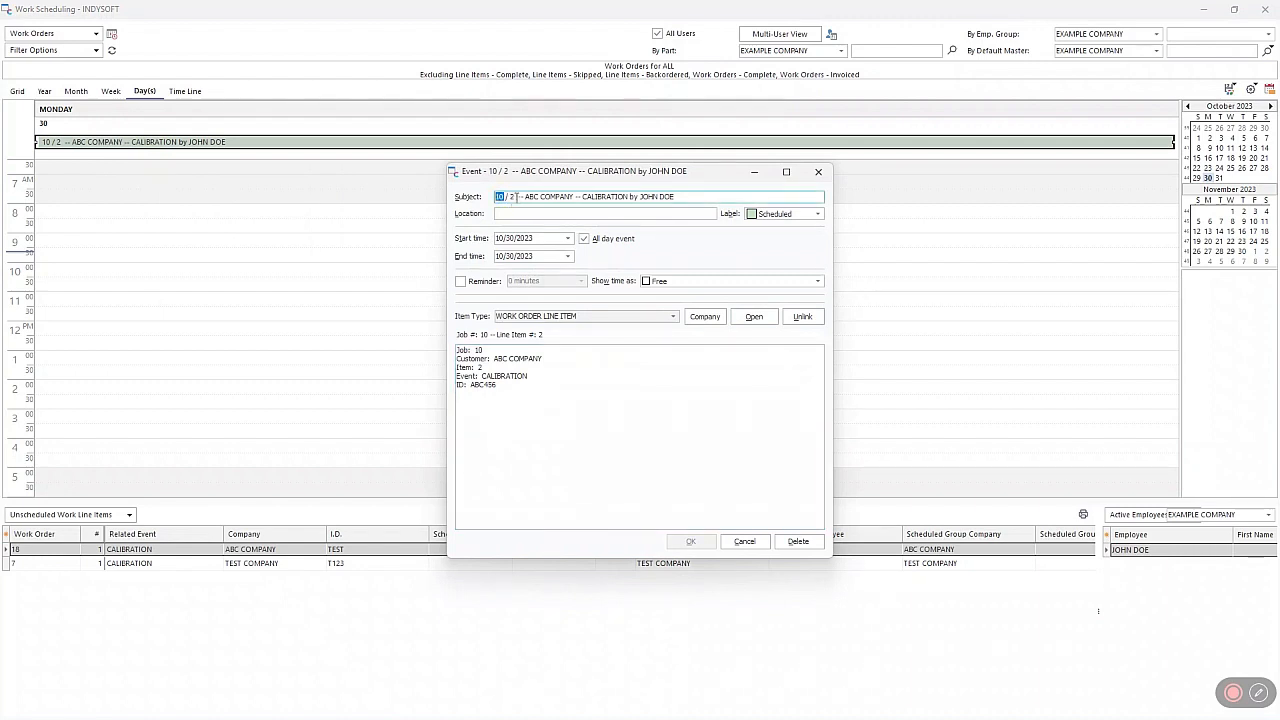
{"action": "double_click", "coordinate": [511, 197]}
{"action": "left_click_drag", "start_coordinate": [525, 197], "coordinate": [628, 195]}
{"action": "left_click_drag", "start_coordinate": [640, 197], "coordinate": [733, 198]}
{"action": "left_click", "coordinate": [757, 543]}
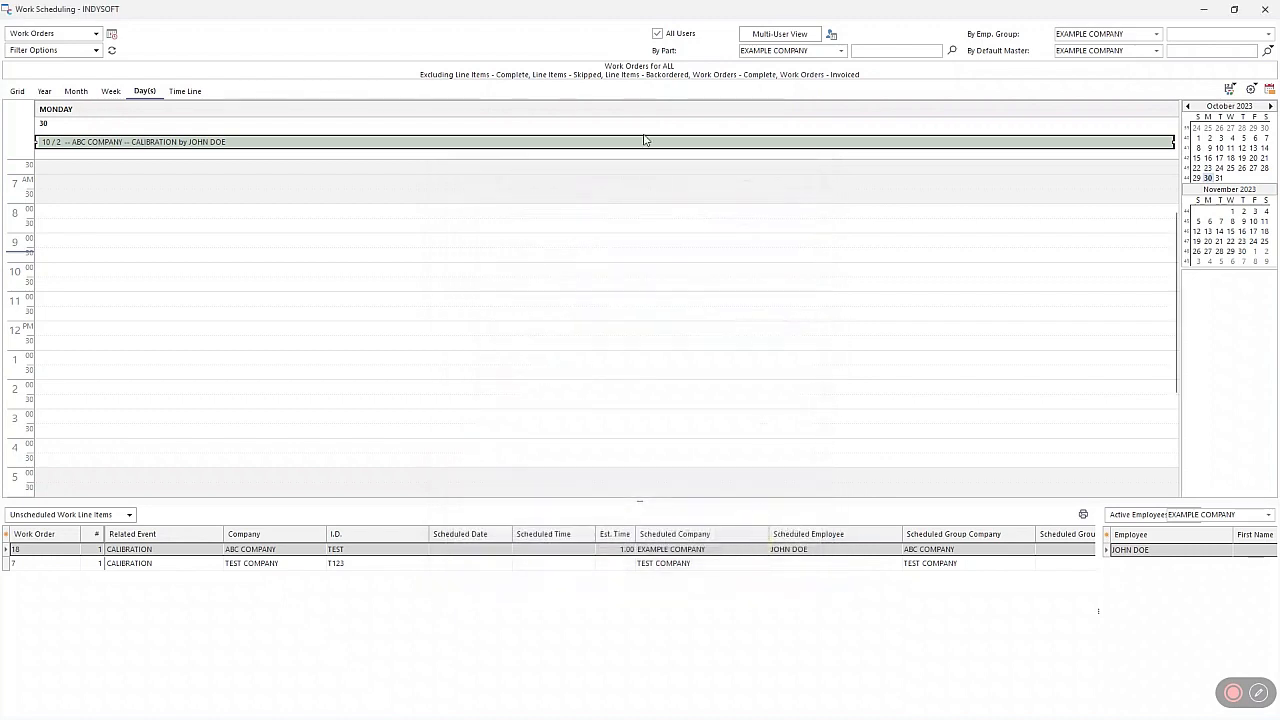
Look over the label options available for the calibration event without changing its label
{"action": "right_click", "coordinate": [650, 145]}
{"action": "mouse_move", "coordinate": [870, 171]}
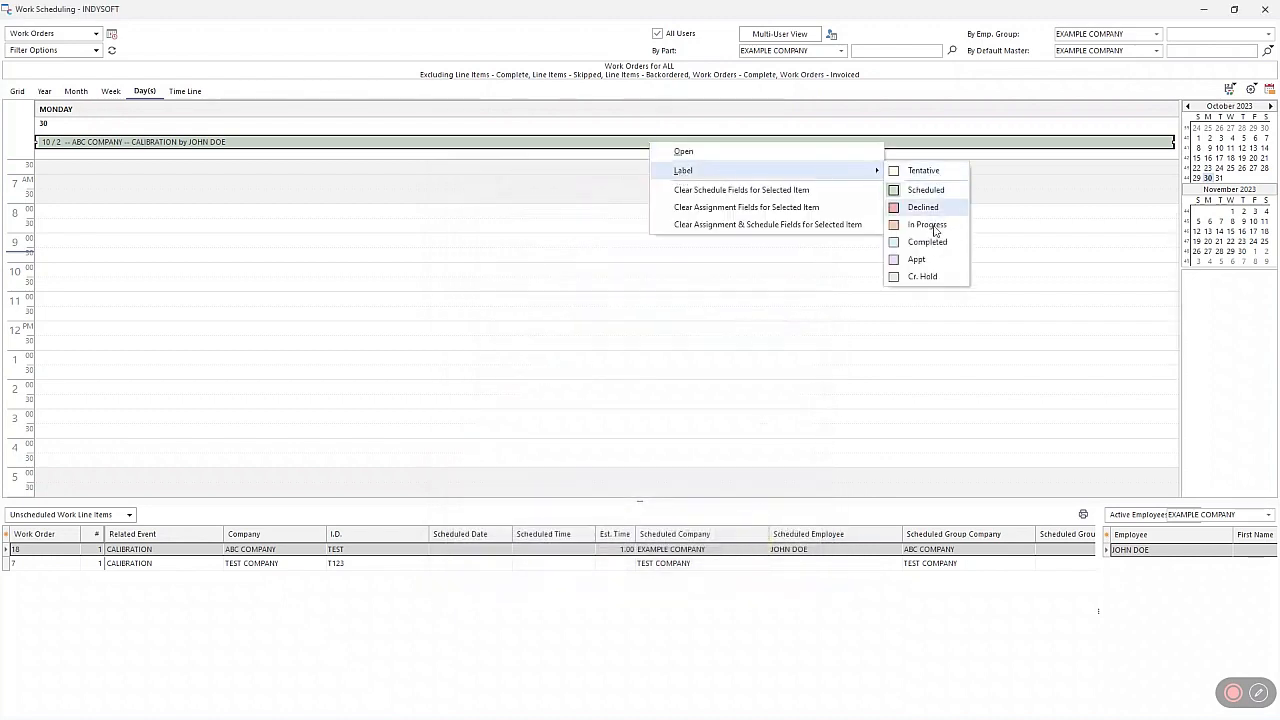
{"action": "left_click", "coordinate": [468, 209]}
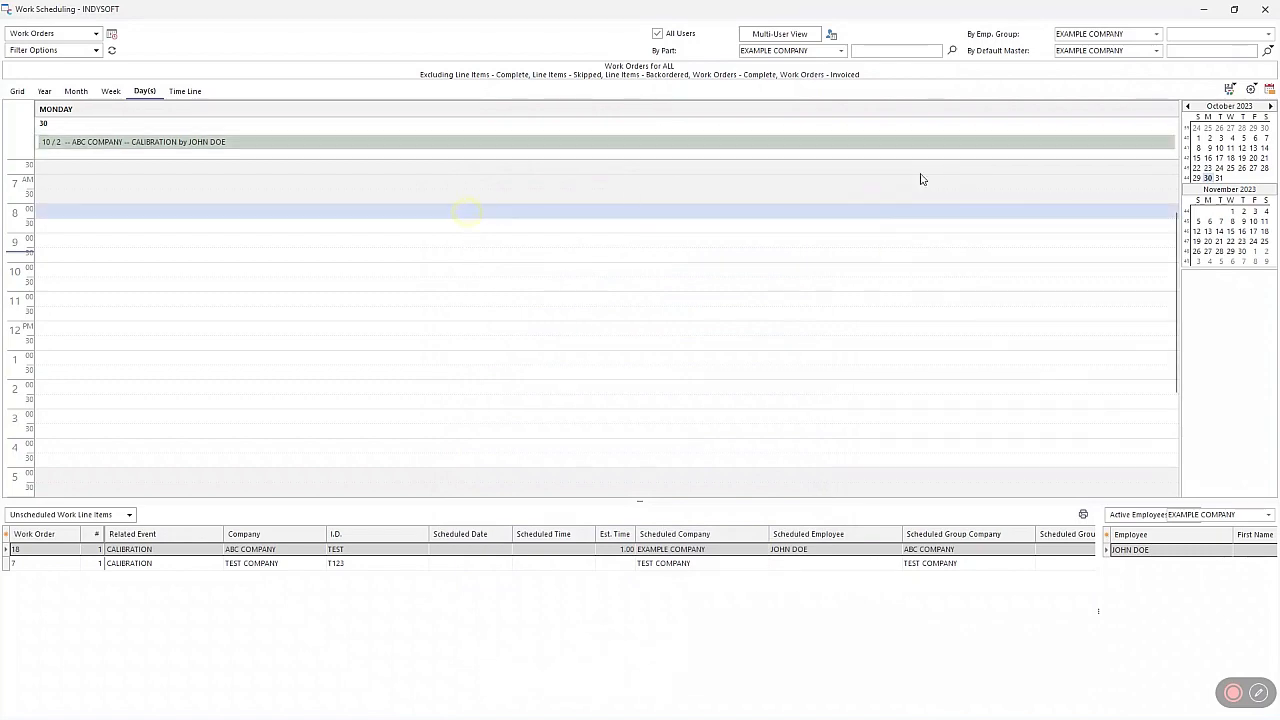
Try marking the In Progress label as default in the label setup, and cancel the changes
{"action": "left_click", "coordinate": [1250, 89]}
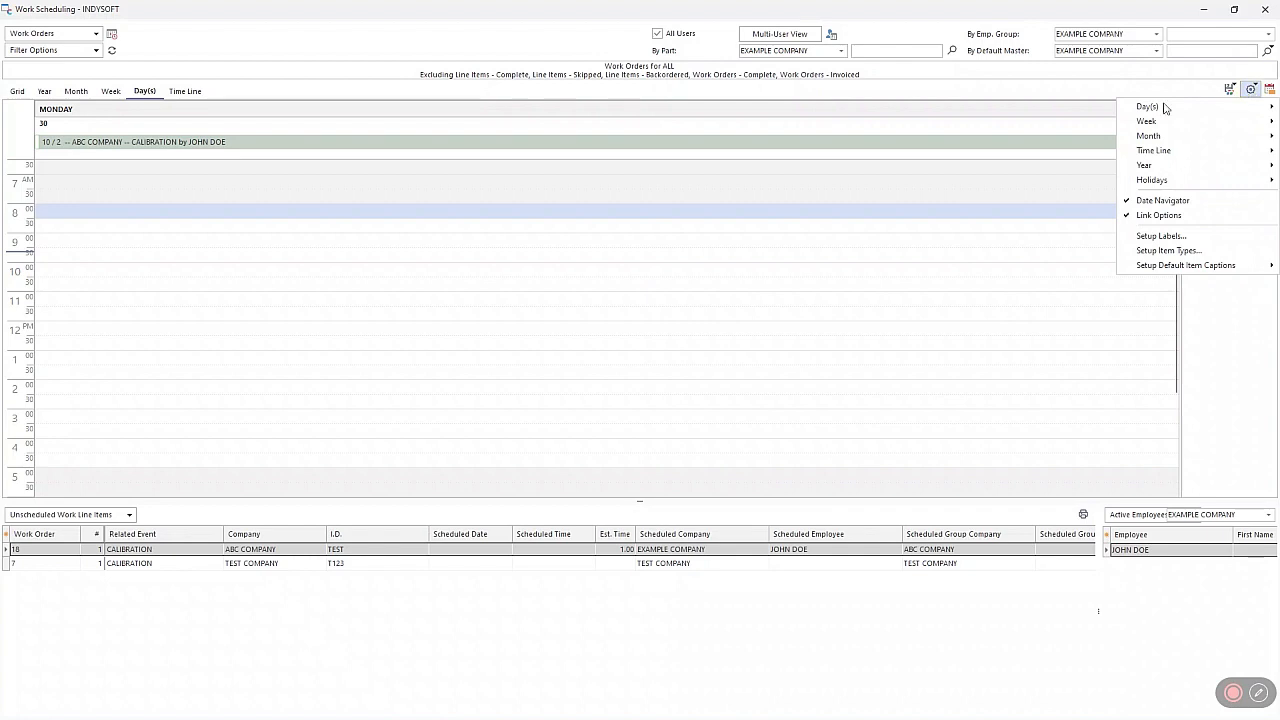
{"action": "left_click", "coordinate": [1183, 240]}
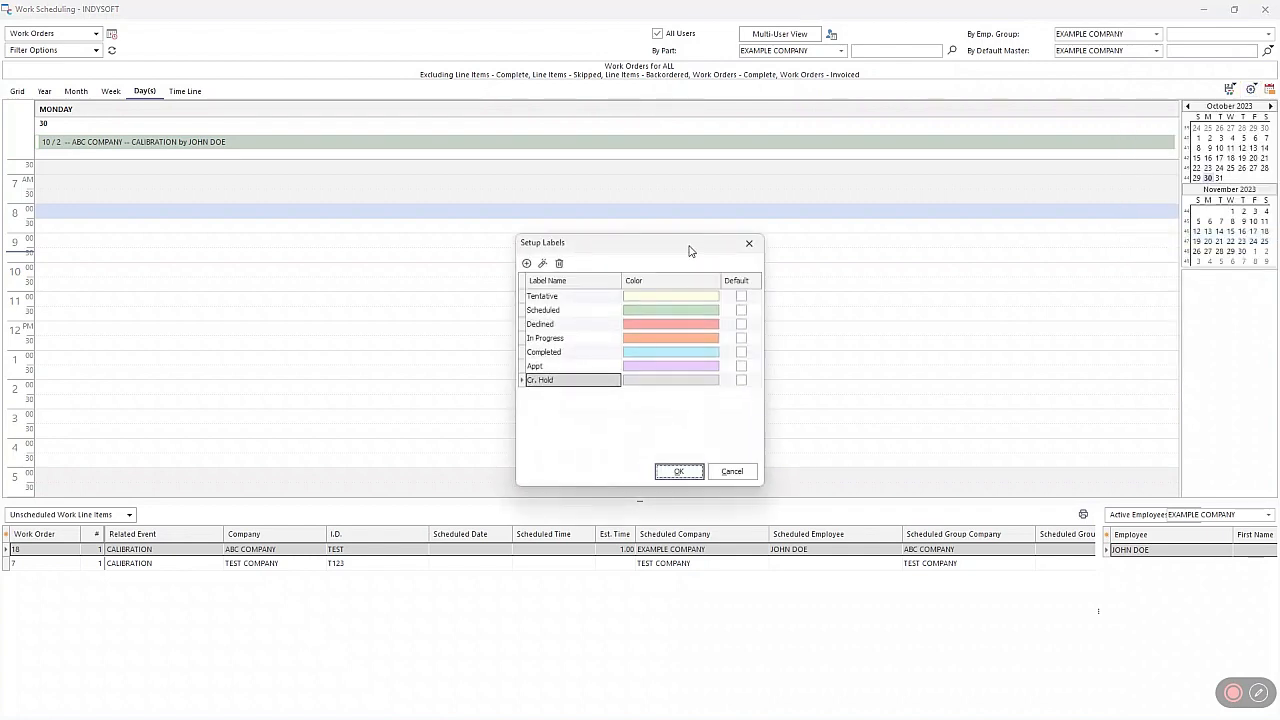
{"action": "left_click_drag", "start_coordinate": [688, 247], "coordinate": [753, 202]}
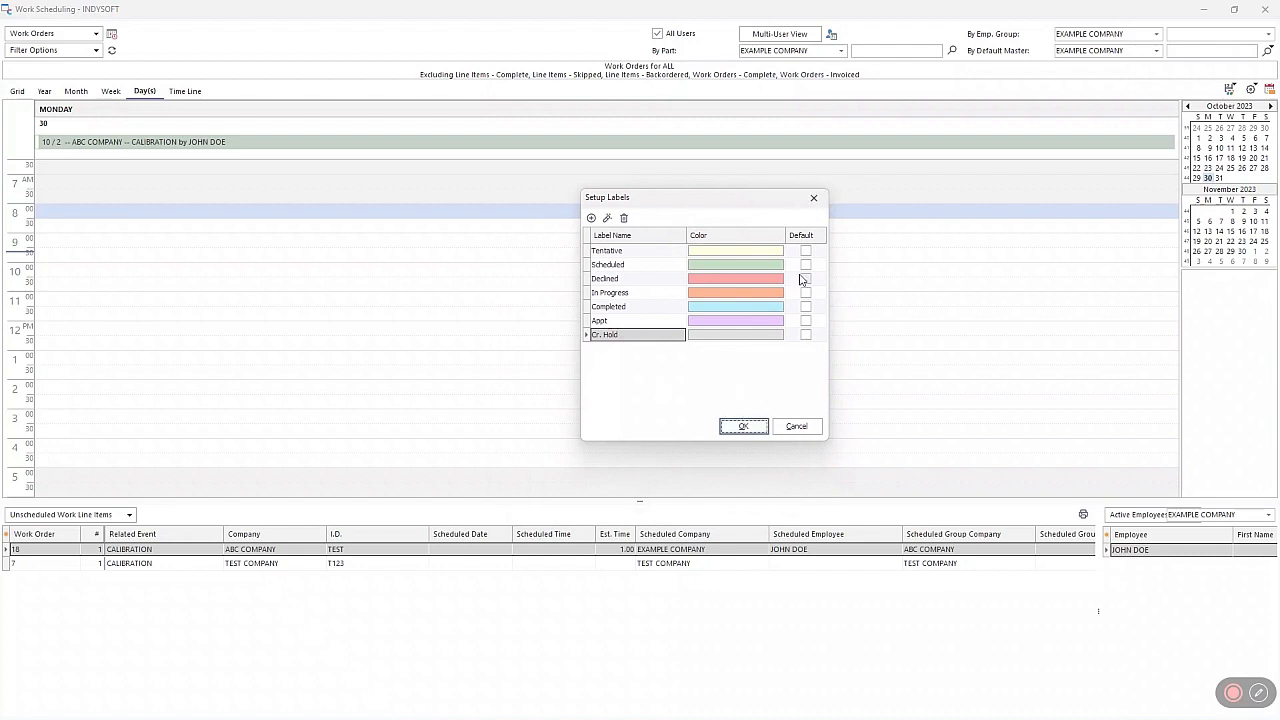
{"action": "left_click", "coordinate": [620, 292]}
{"action": "double_click", "coordinate": [630, 293]}
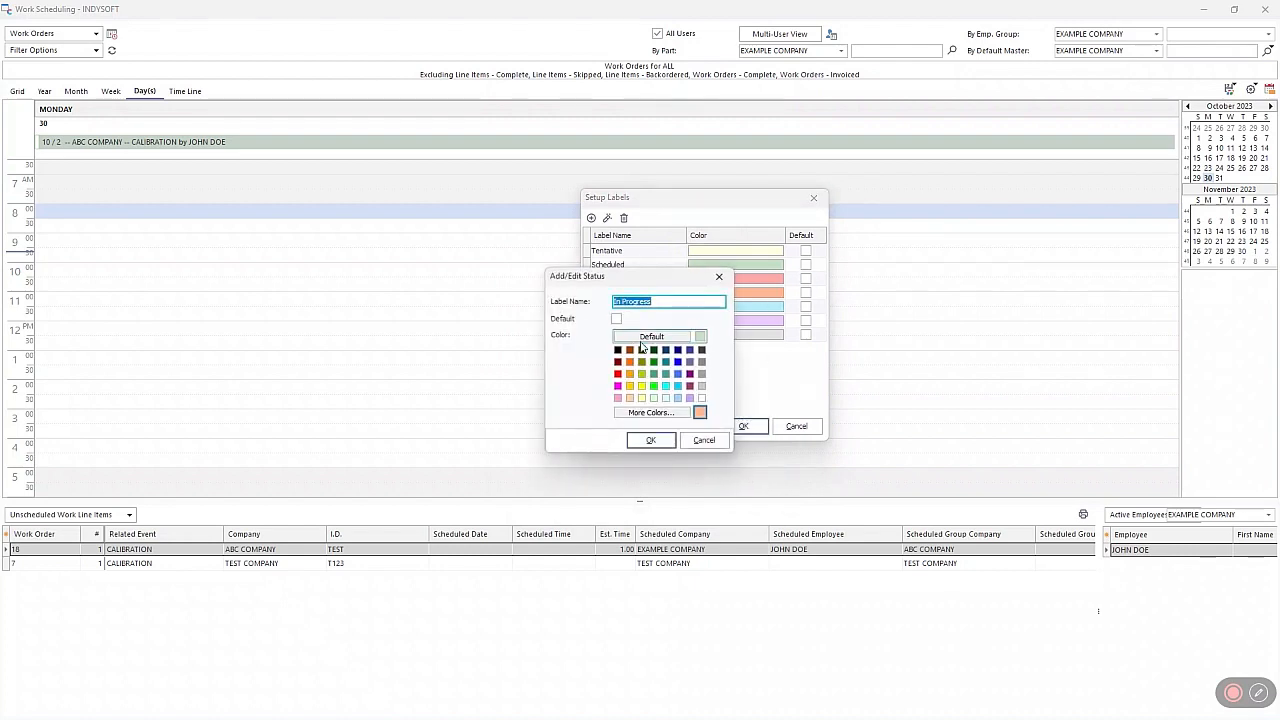
{"action": "left_click", "coordinate": [617, 318]}
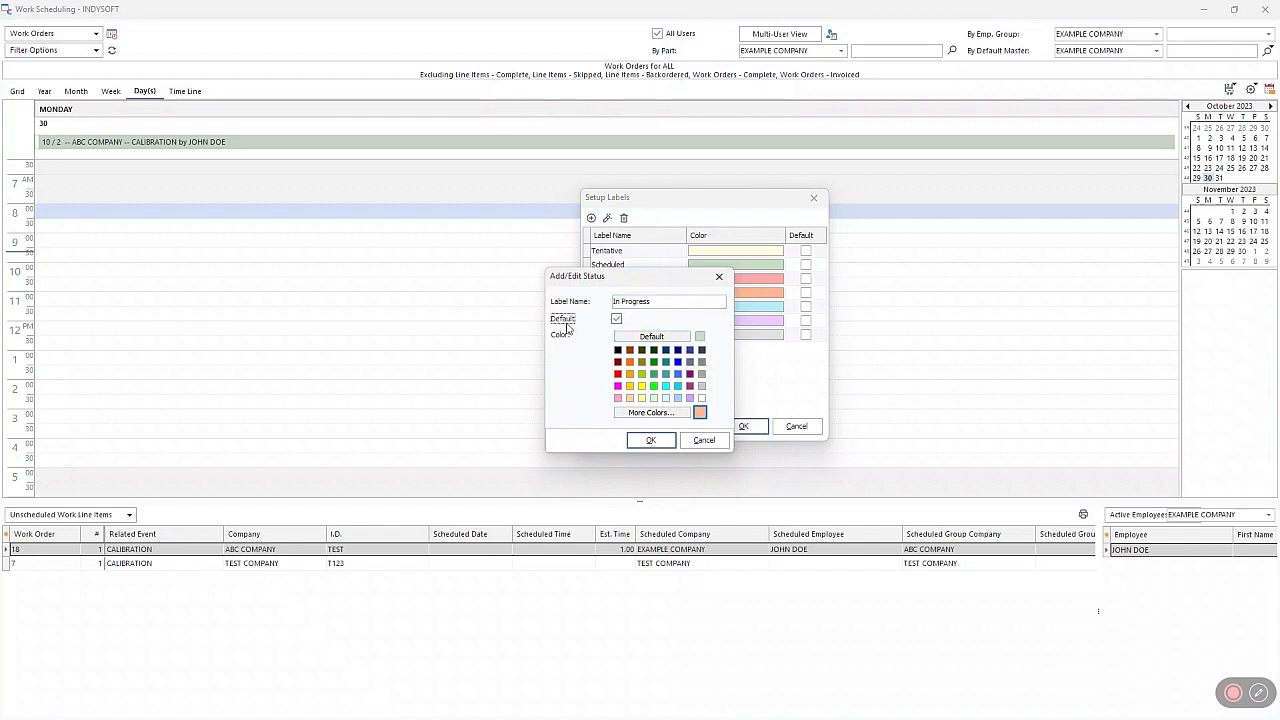
{"action": "left_click", "coordinate": [704, 440]}
{"action": "left_click", "coordinate": [817, 430]}
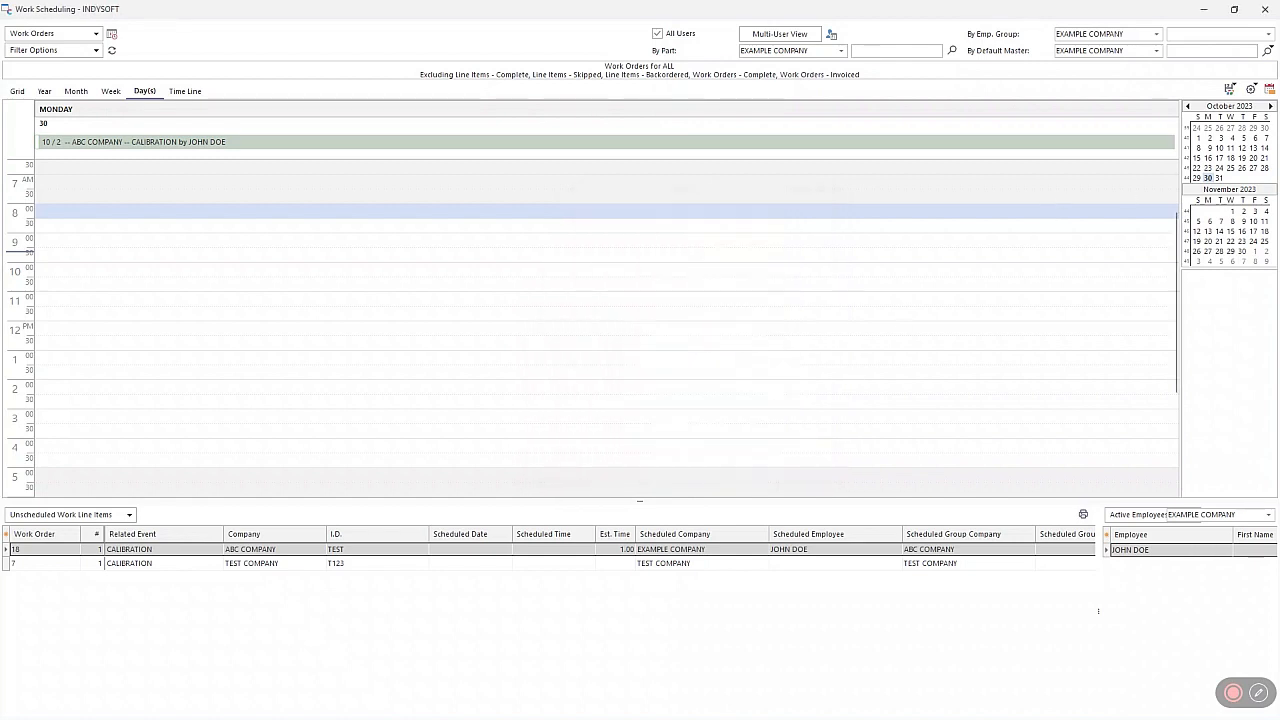
Examine the calendar's work order, line item and invoice item types, and the setup options for default item captions
{"action": "left_click", "coordinate": [1257, 89]}
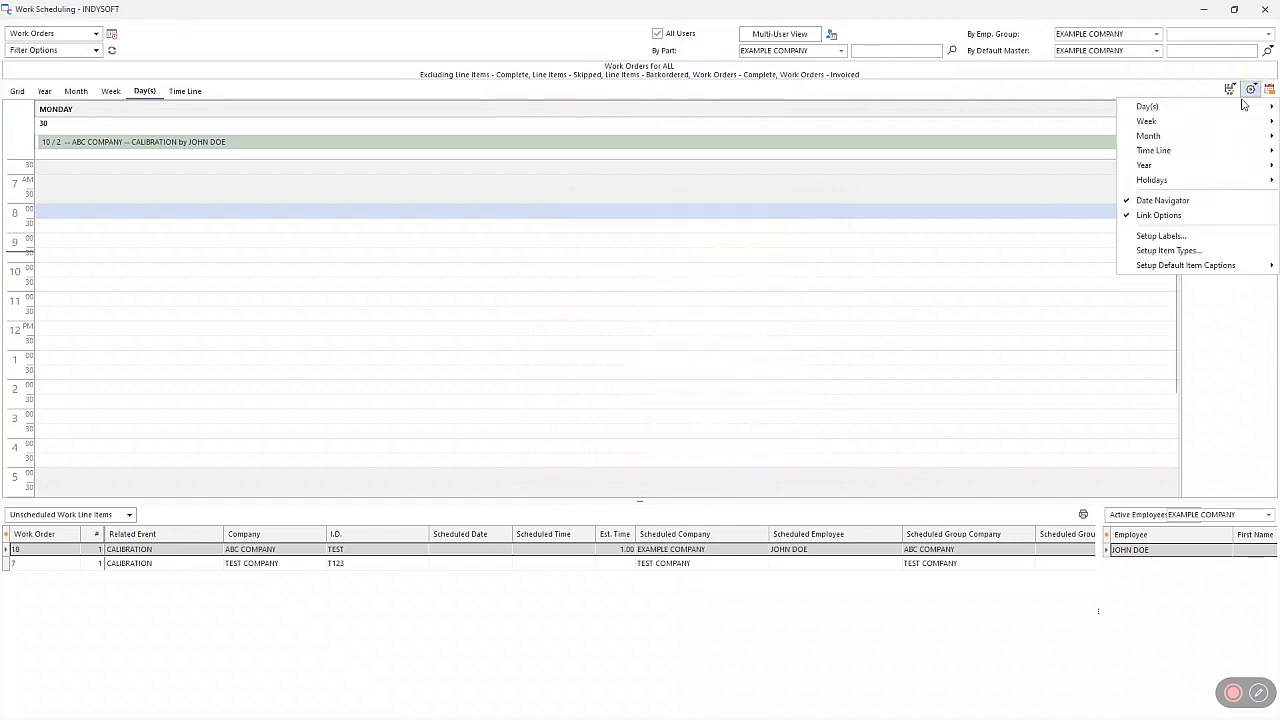
{"action": "left_click", "coordinate": [1153, 254]}
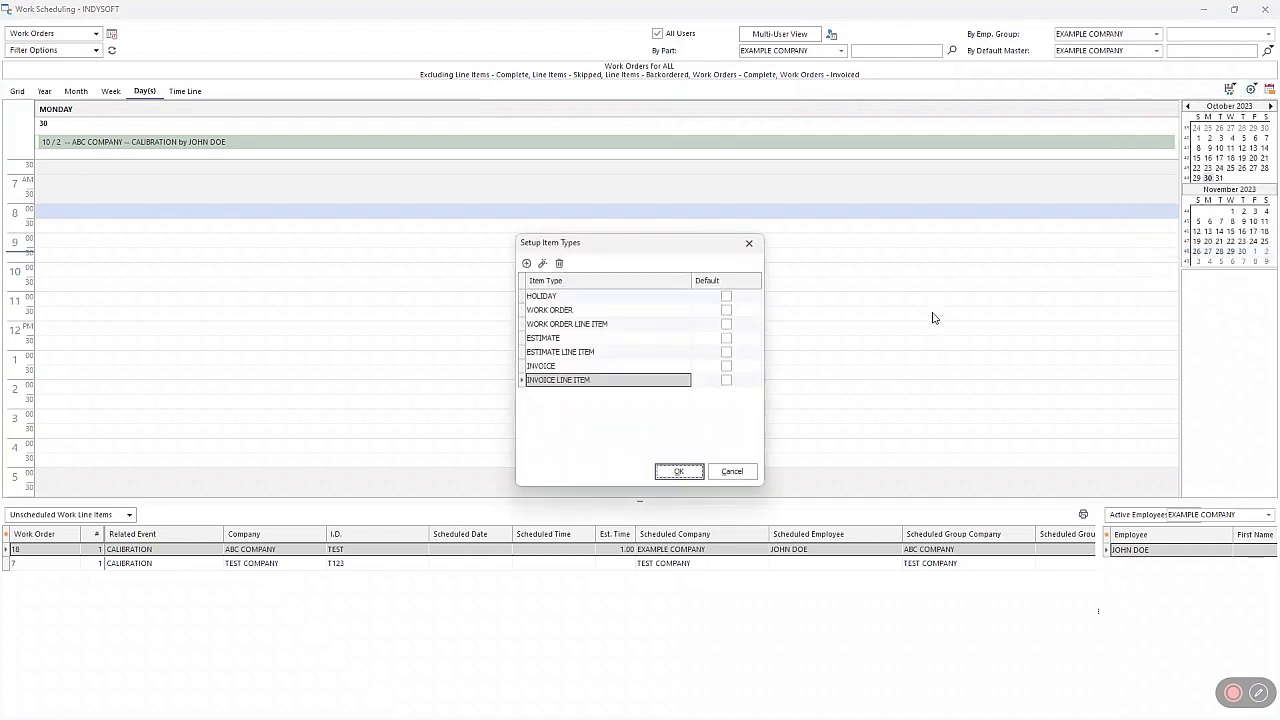
{"action": "left_click", "coordinate": [563, 312]}
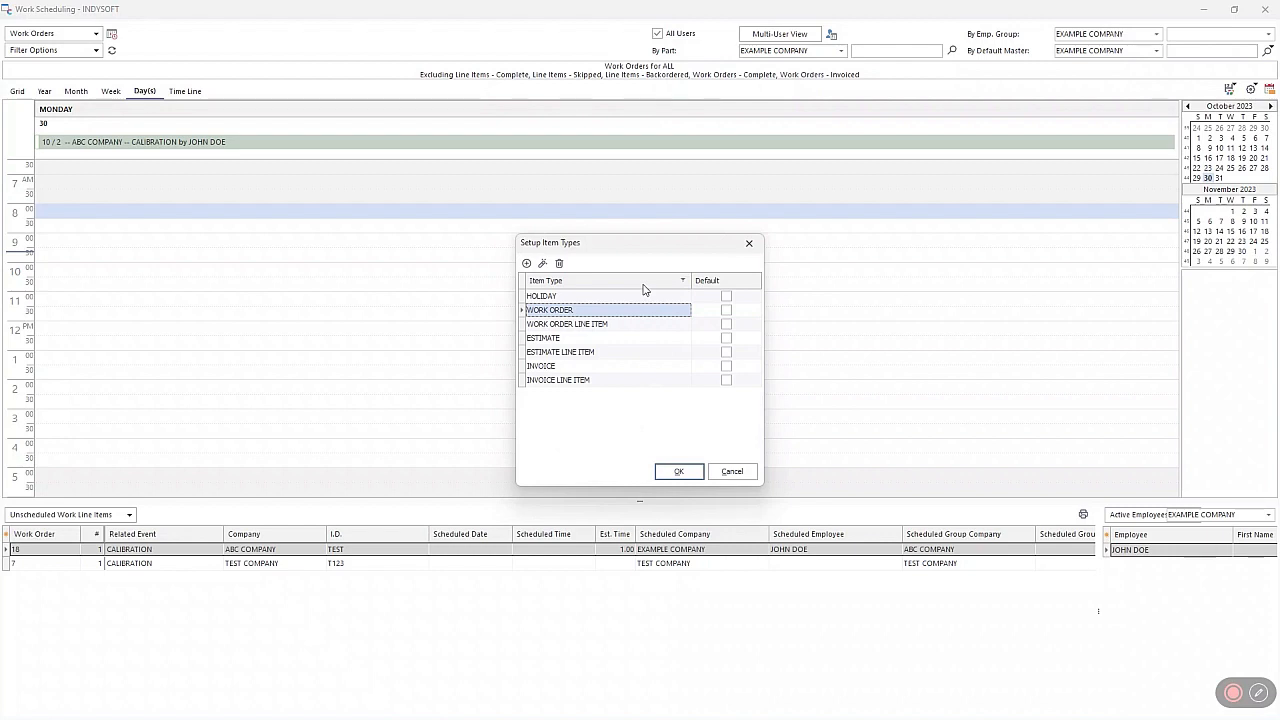
{"action": "left_click", "coordinate": [580, 324]}
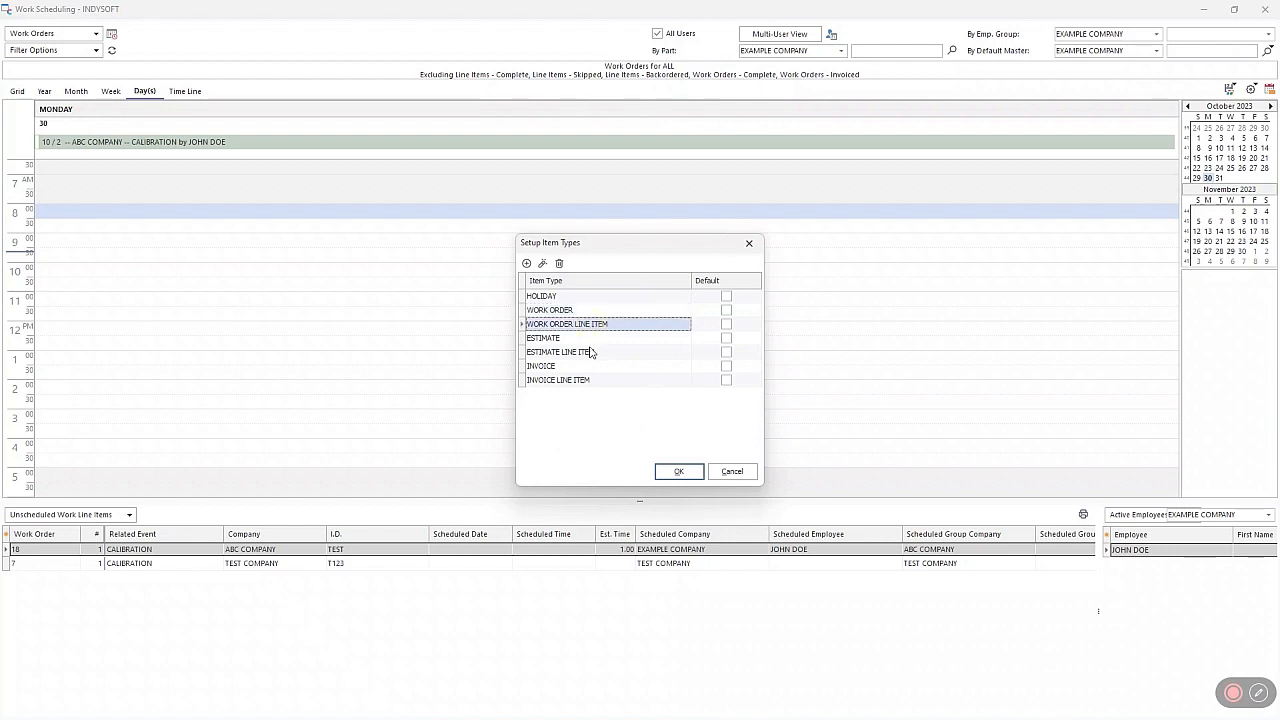
{"action": "left_click", "coordinate": [586, 381]}
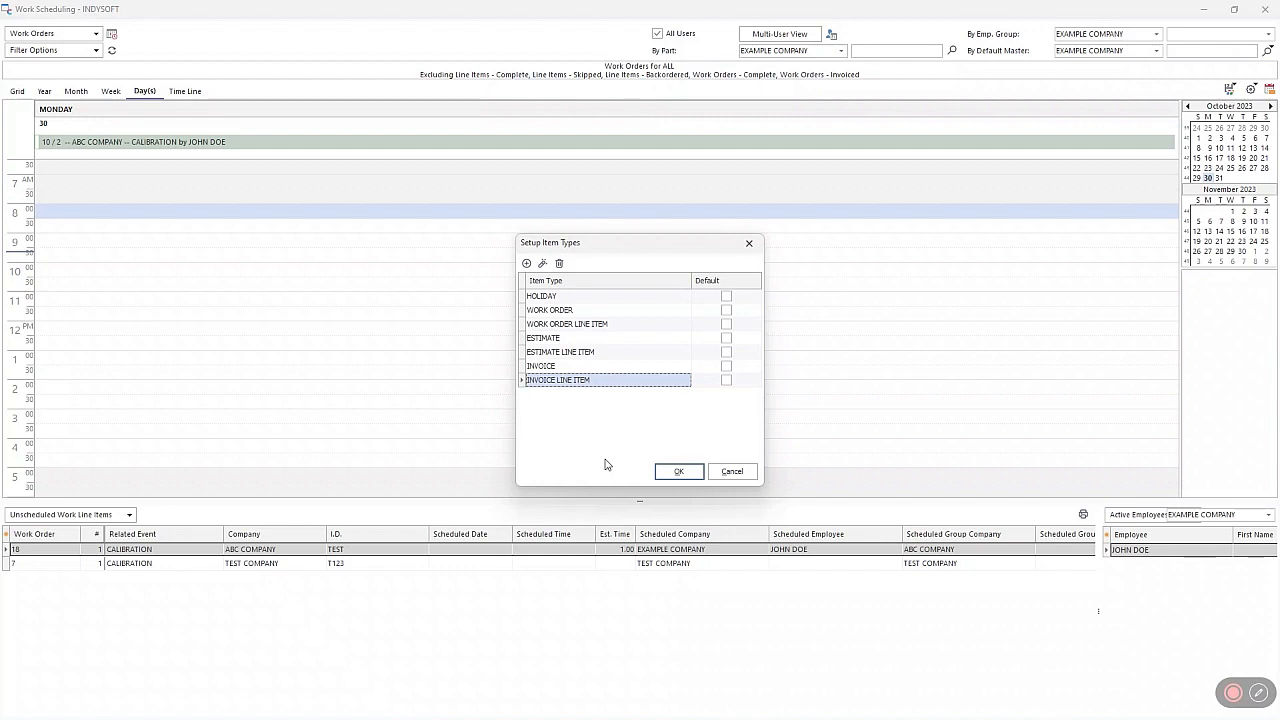
{"action": "left_click", "coordinate": [596, 312]}
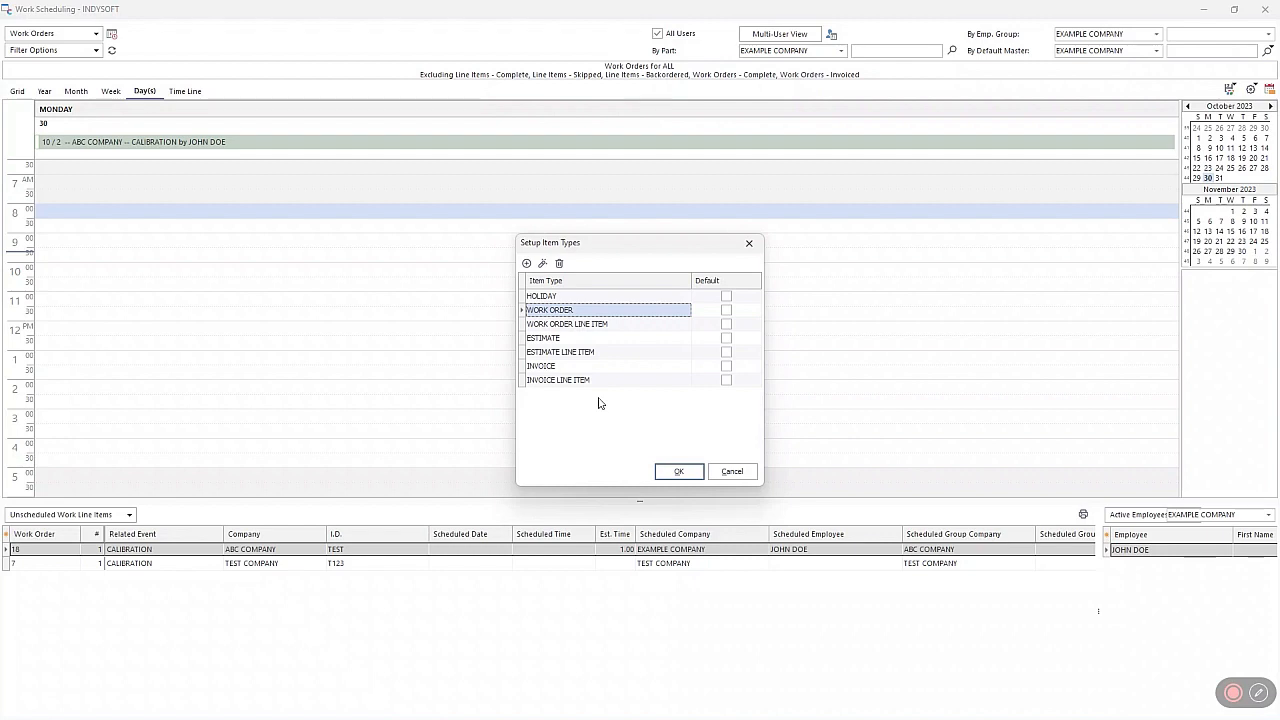
{"action": "left_click", "coordinate": [733, 470]}
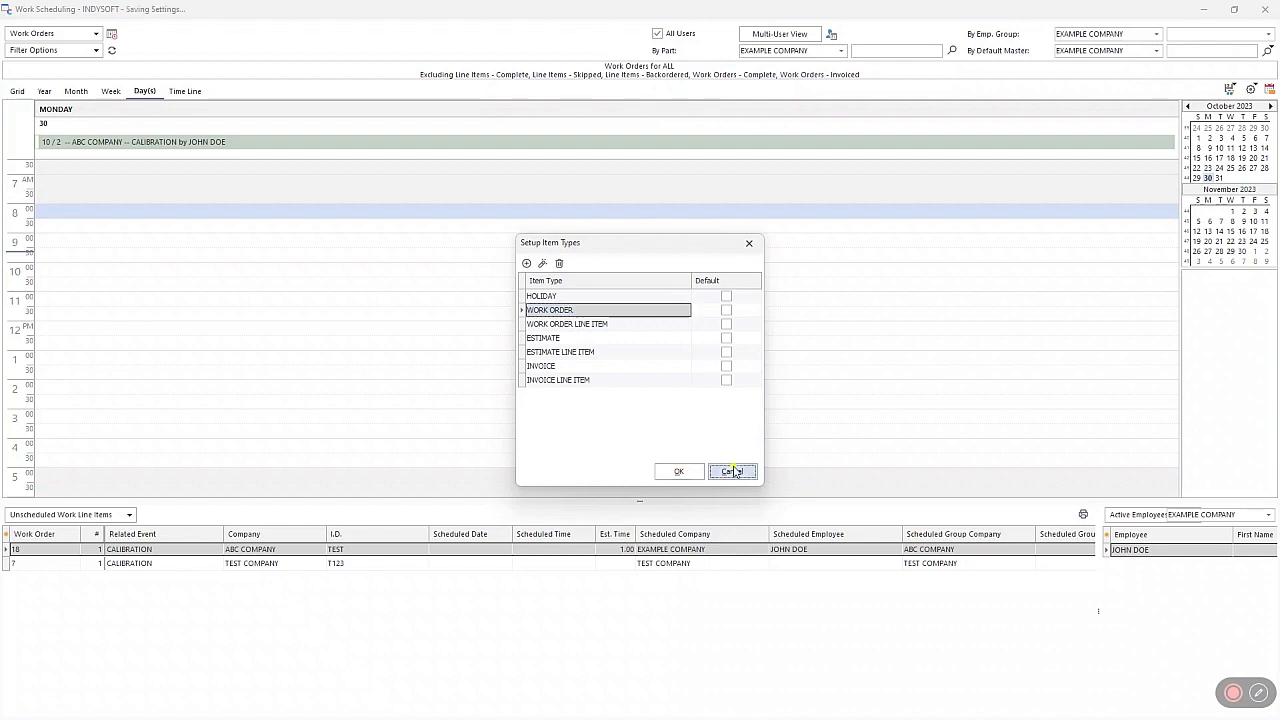
{"action": "left_click", "coordinate": [1250, 89]}
{"action": "mouse_move", "coordinate": [1193, 270]}
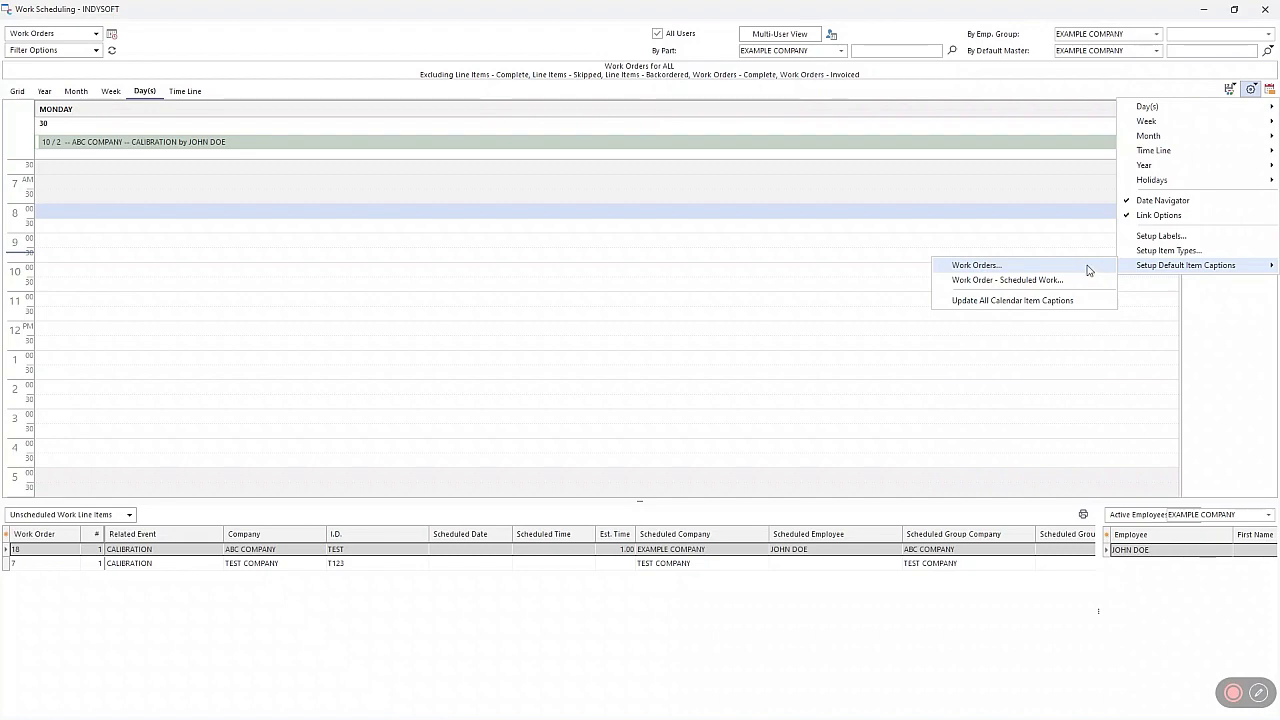
List the unassigned work orders and try to schedule the first one on the October 30 calendar
{"action": "left_click", "coordinate": [117, 521]}
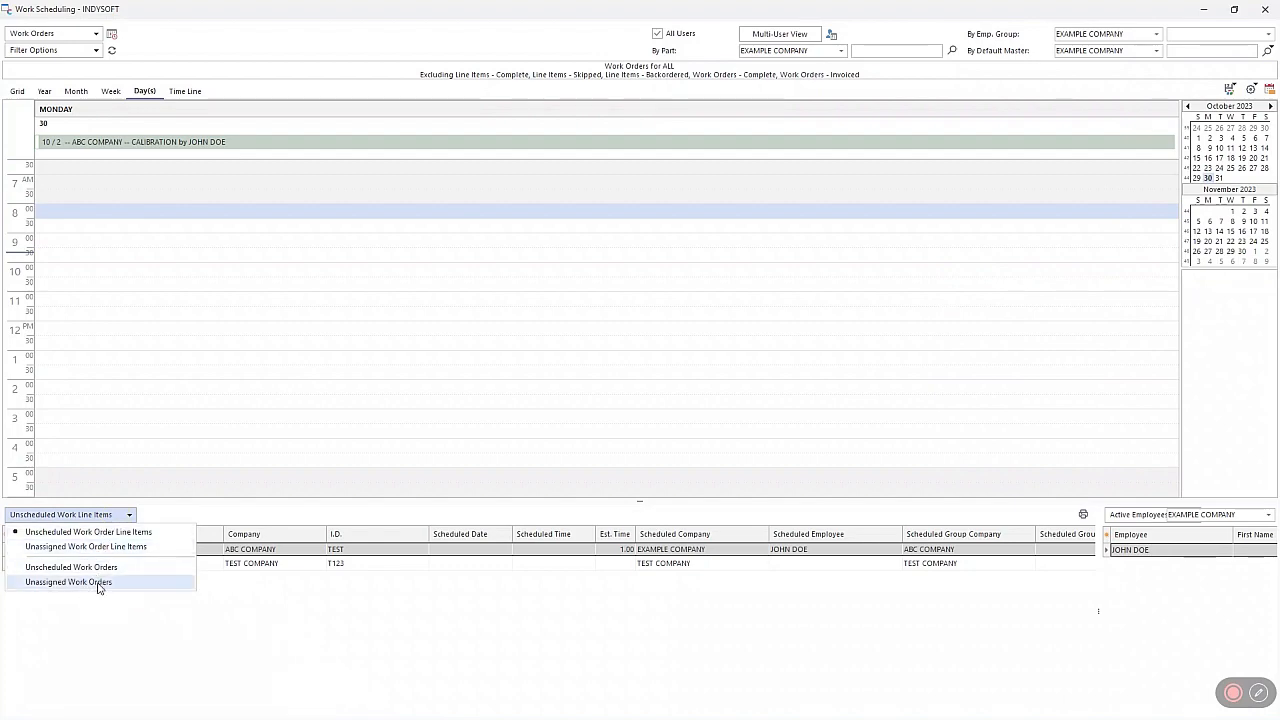
{"action": "left_click", "coordinate": [82, 583]}
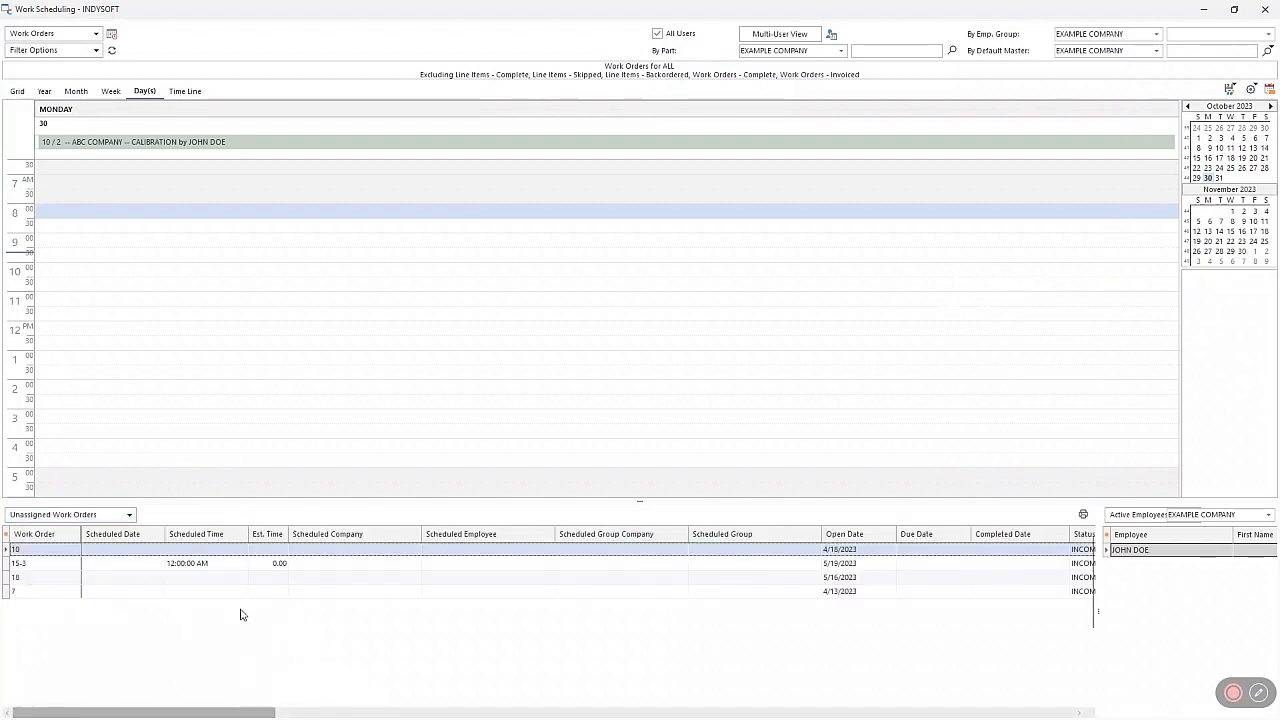
{"action": "left_click_drag", "start_coordinate": [212, 553], "coordinate": [146, 171]}
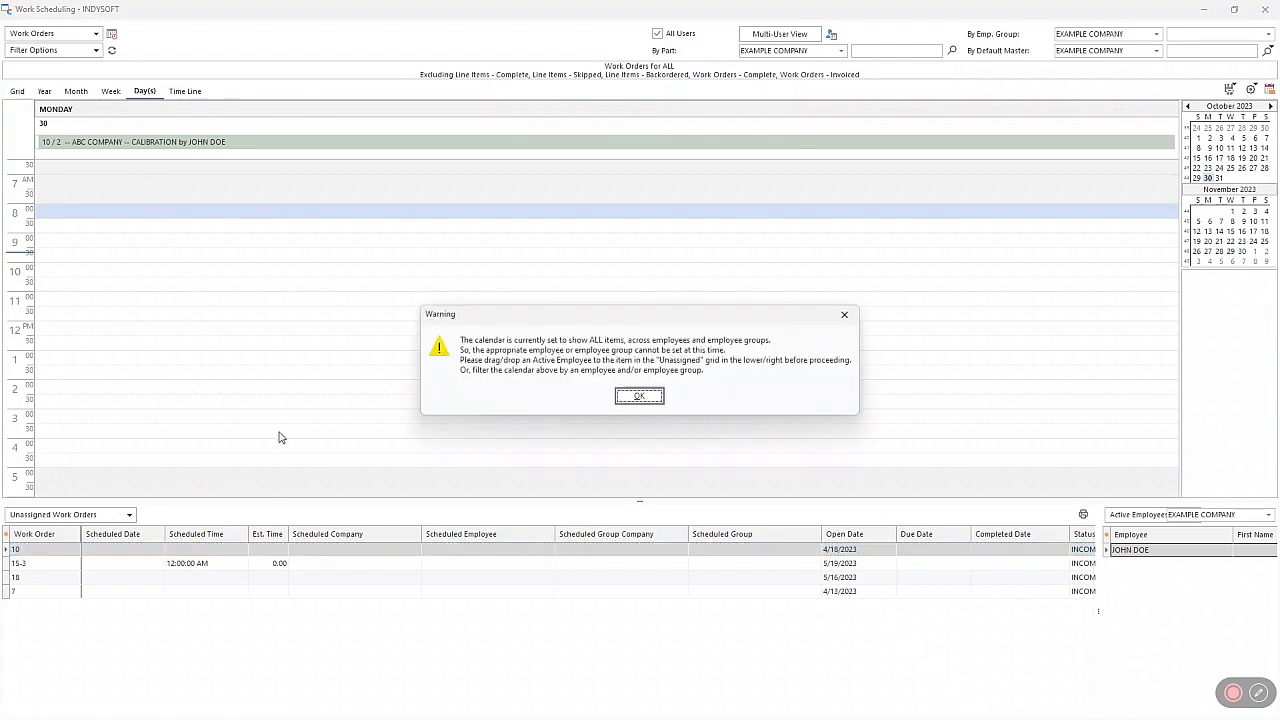
{"action": "left_click", "coordinate": [648, 397]}
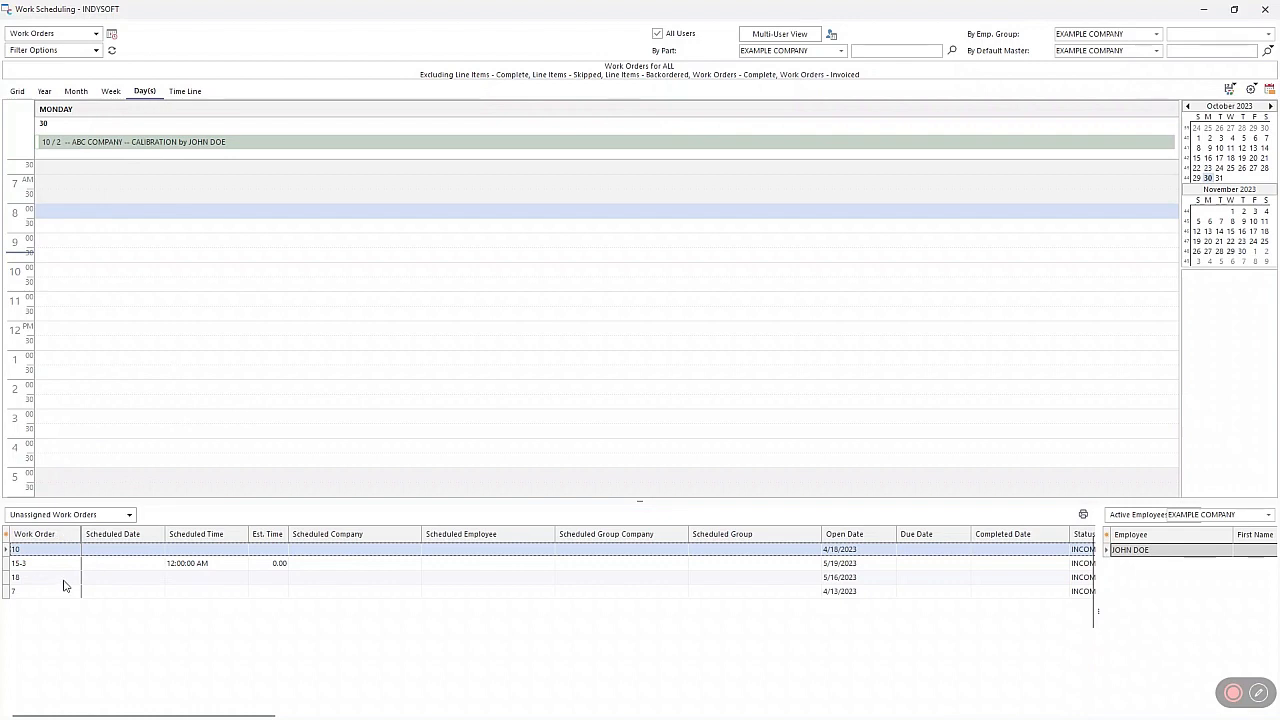
Compare the unscheduled and unassigned work order line item lists, ending on Unscheduled Work Order Line Items
{"action": "left_click", "coordinate": [73, 514]}
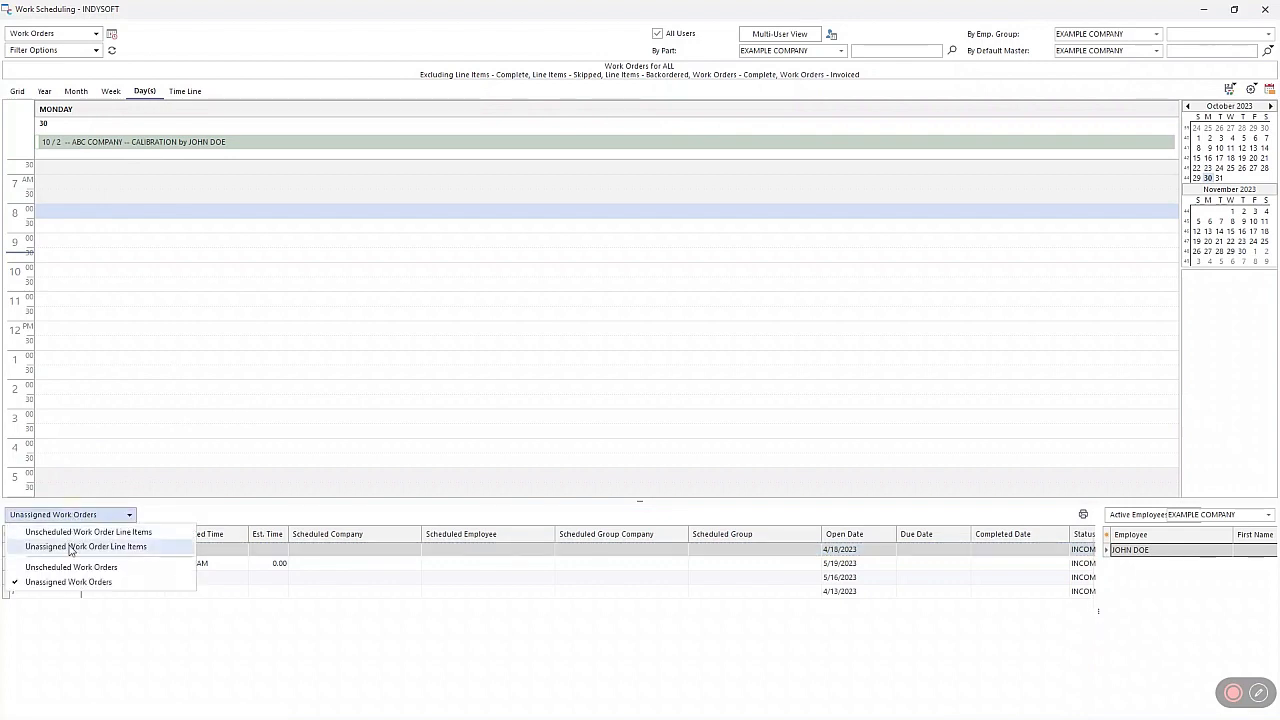
{"action": "left_click", "coordinate": [74, 532]}
{"action": "left_click", "coordinate": [119, 516]}
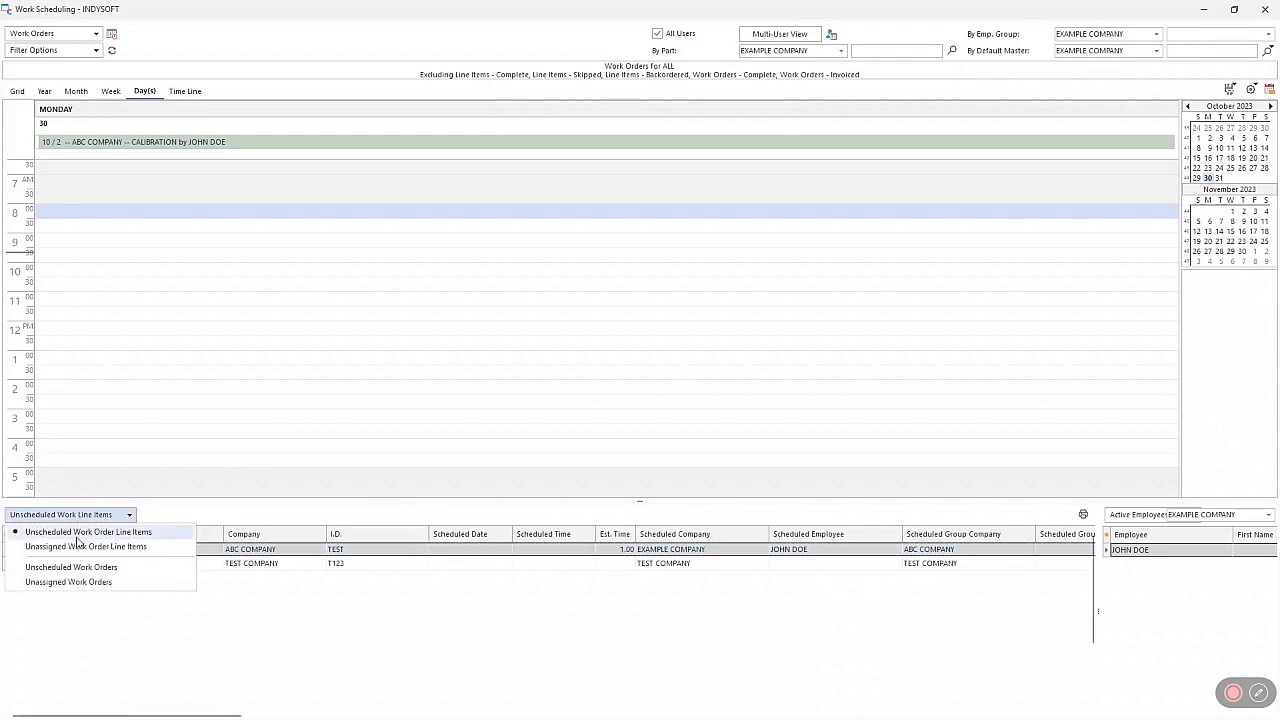
{"action": "left_click", "coordinate": [85, 546]}
{"action": "left_click", "coordinate": [96, 515]}
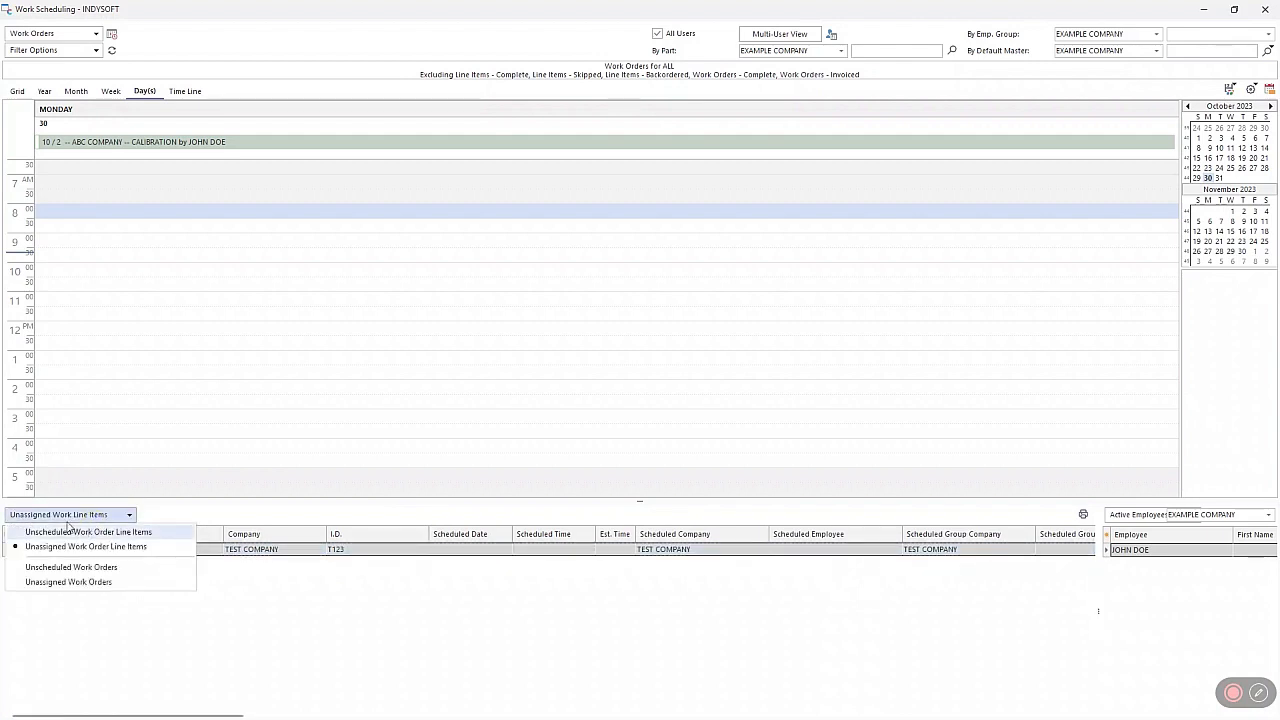
{"action": "left_click", "coordinate": [88, 532]}
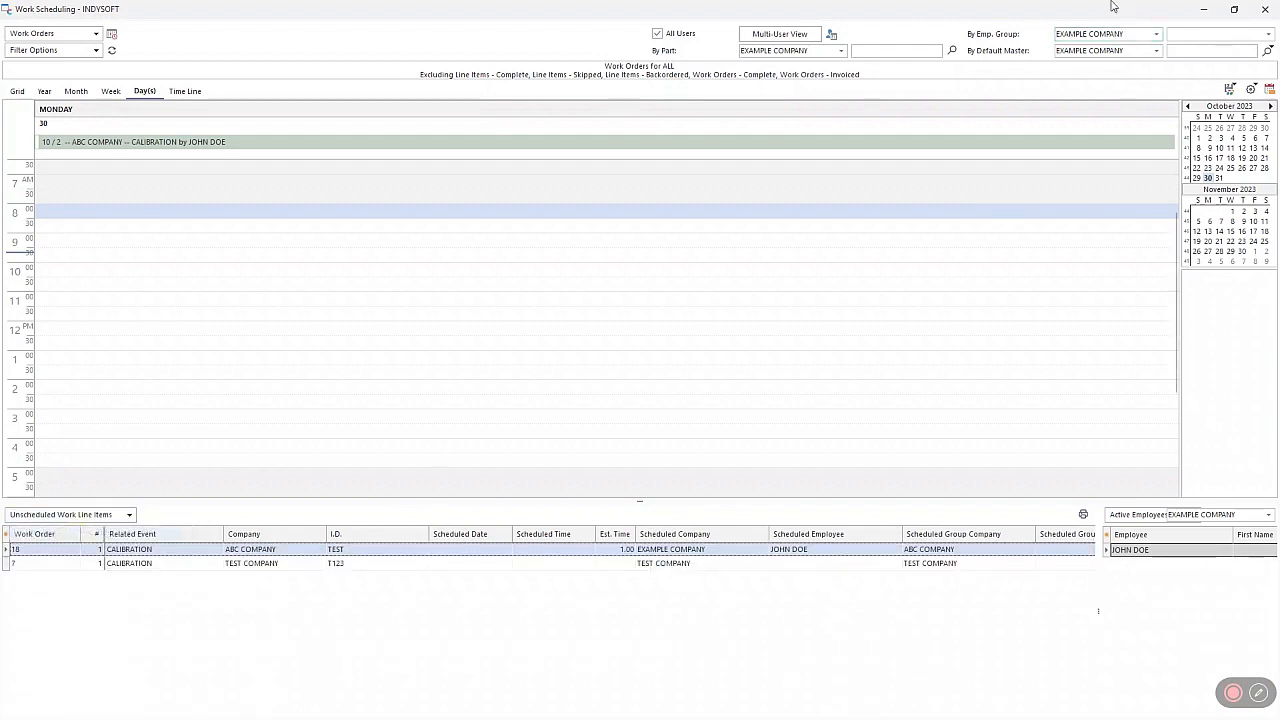
Open the default item captions setup for Work Order - Scheduled Work, maximize it and widen its list of available fields
{"action": "left_click", "coordinate": [1250, 89]}
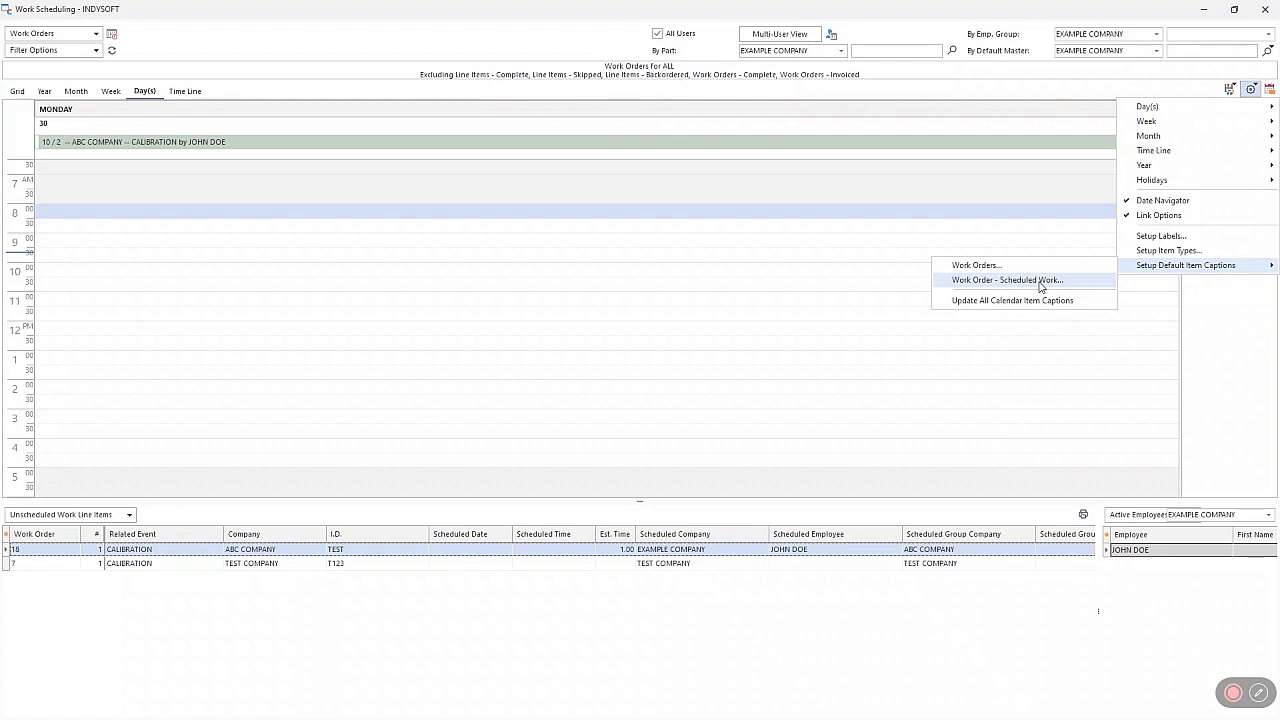
{"action": "left_click", "coordinate": [1040, 282]}
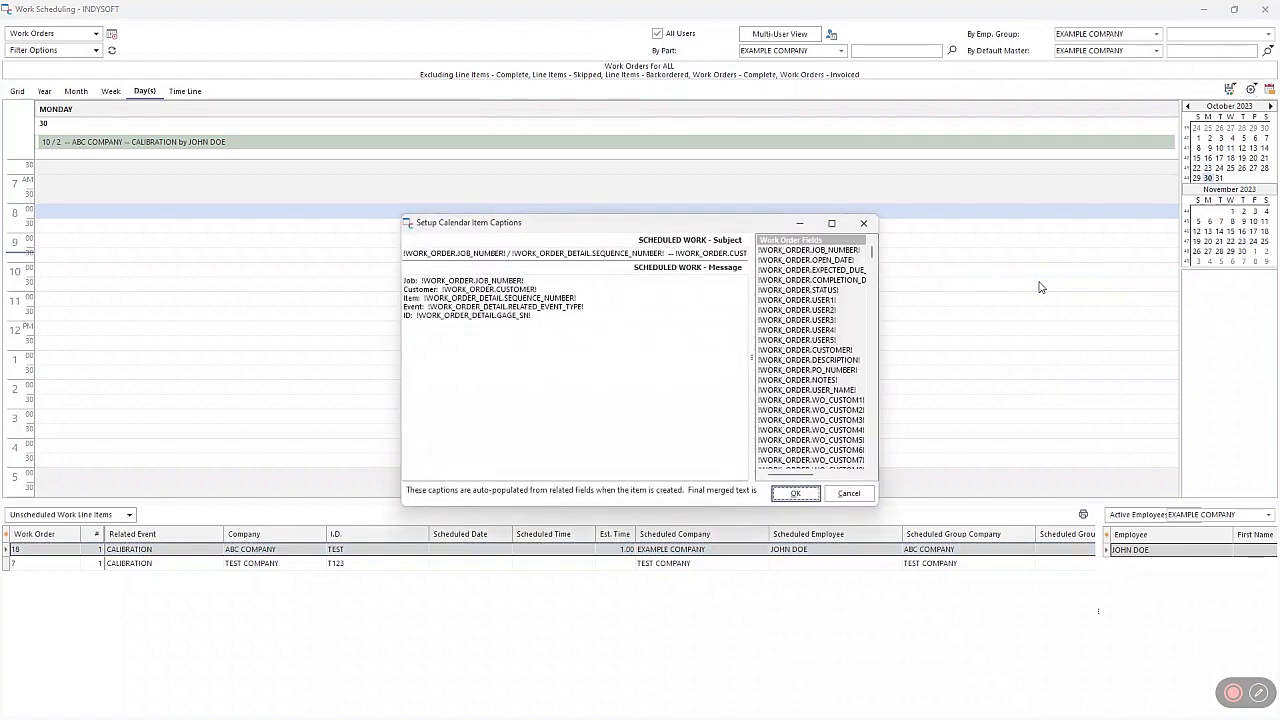
{"action": "left_click_drag", "start_coordinate": [705, 225], "coordinate": [655, 149]}
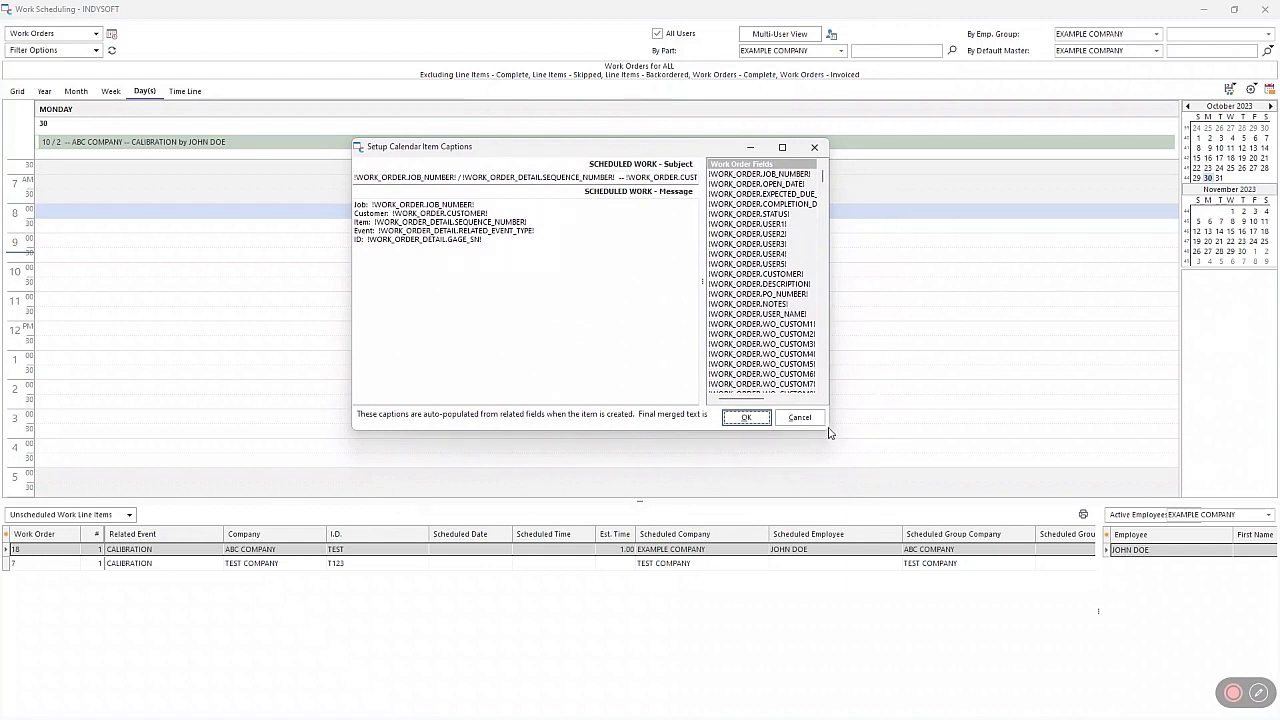
{"action": "left_click", "coordinate": [560, 370]}
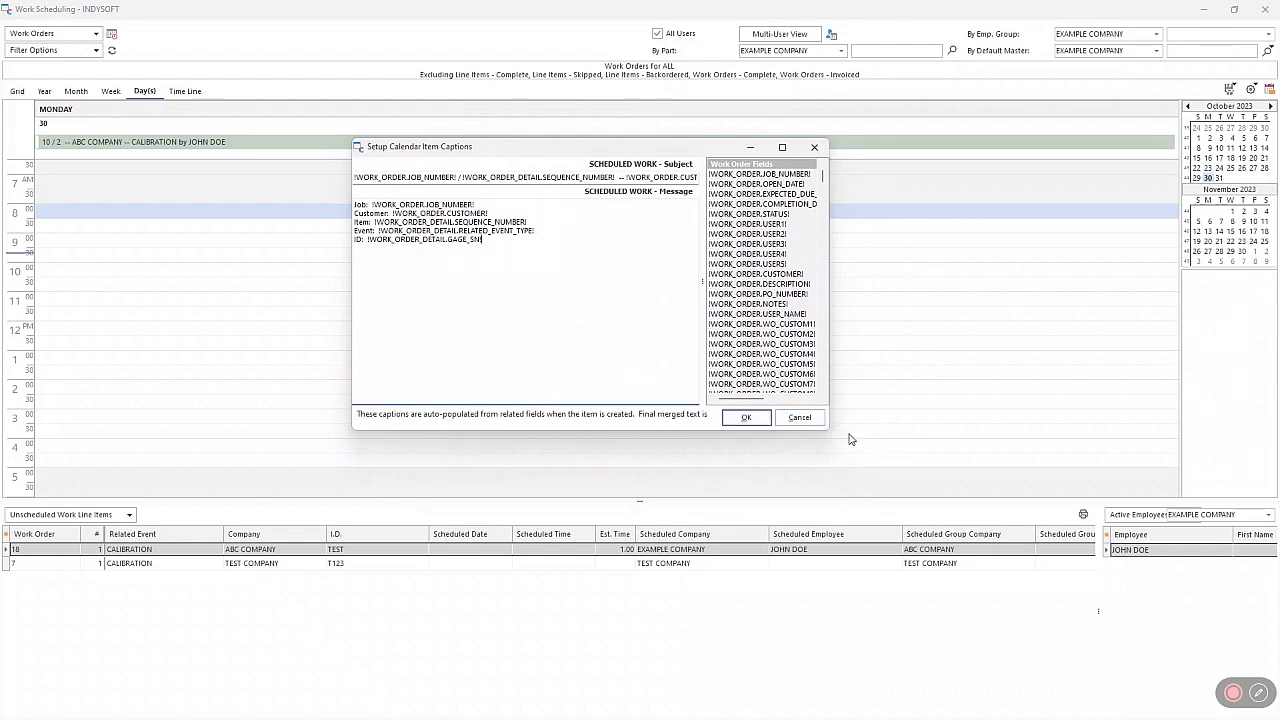
{"action": "left_click_drag", "start_coordinate": [830, 394], "coordinate": [1020, 384]}
{"action": "left_click_drag", "start_coordinate": [816, 431], "coordinate": [816, 533]}
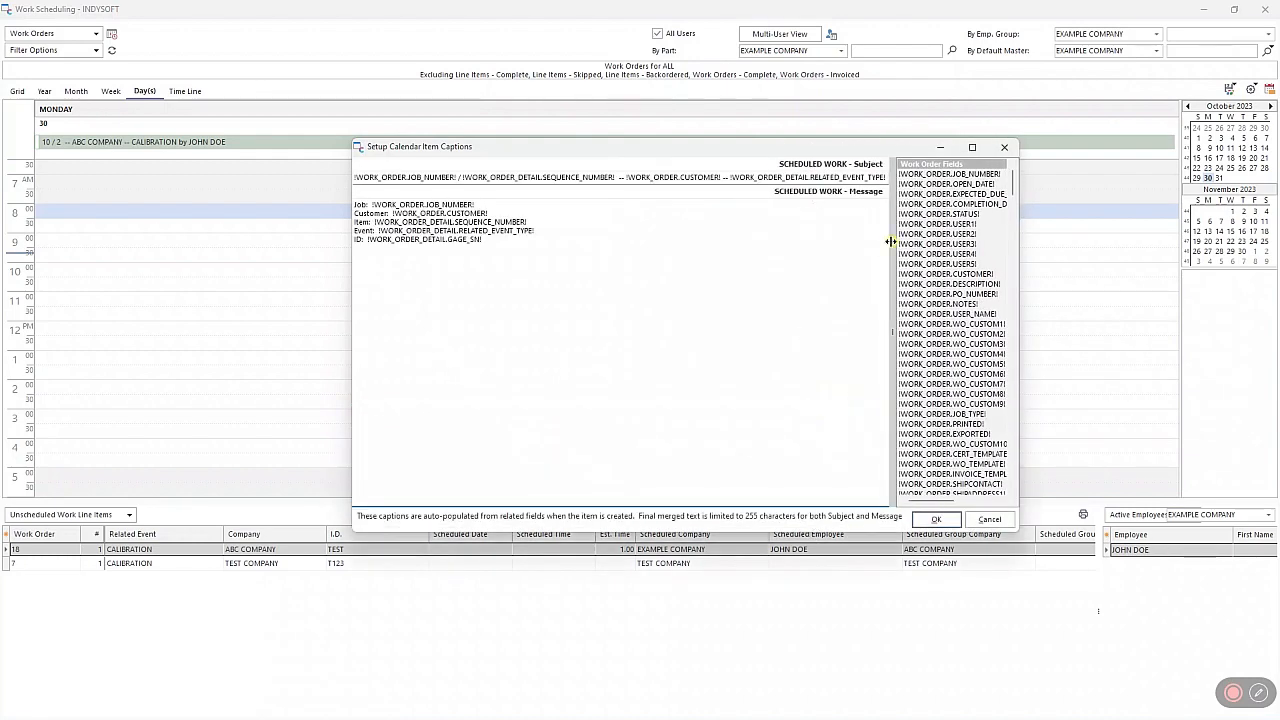
{"action": "left_click_drag", "start_coordinate": [888, 248], "coordinate": [780, 250]}
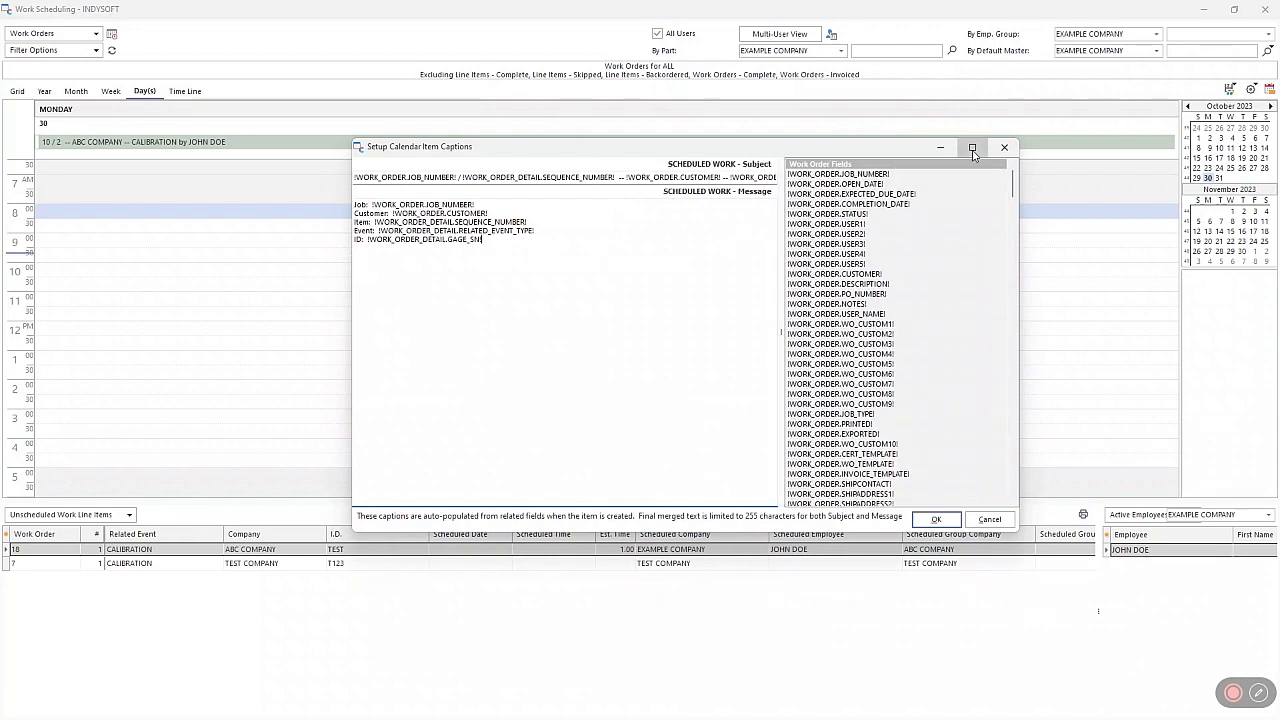
{"action": "left_click", "coordinate": [972, 147]}
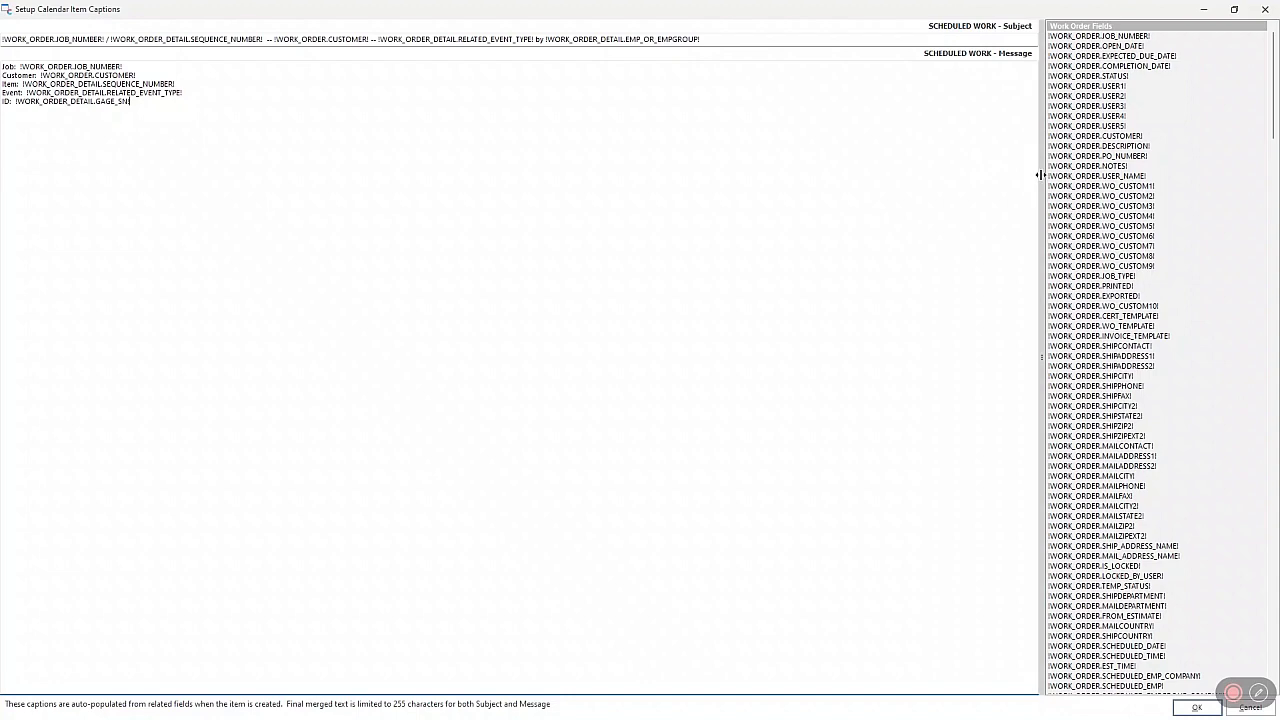
{"action": "left_click_drag", "start_coordinate": [1040, 175], "coordinate": [891, 176]}
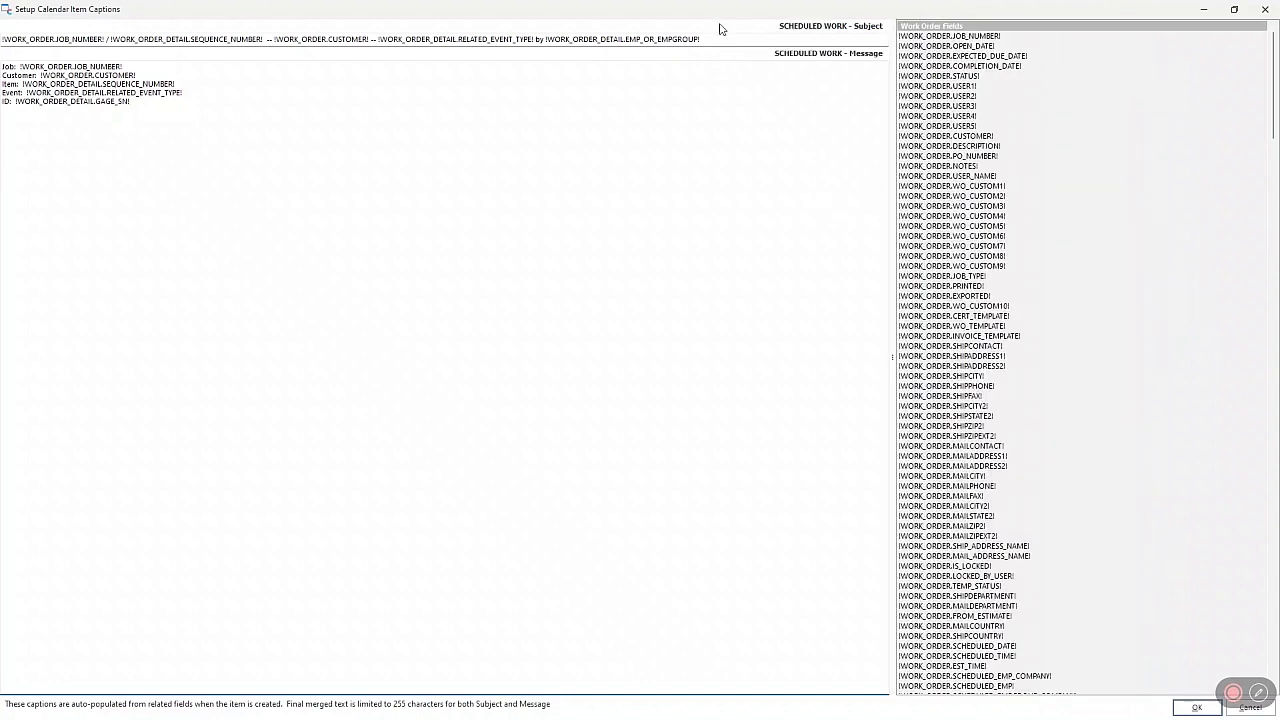
Review the Scheduled Work subject caption, highlighting the whole text and its sequence number field
{"action": "left_click_drag", "start_coordinate": [712, 39], "coordinate": [2, 40]}
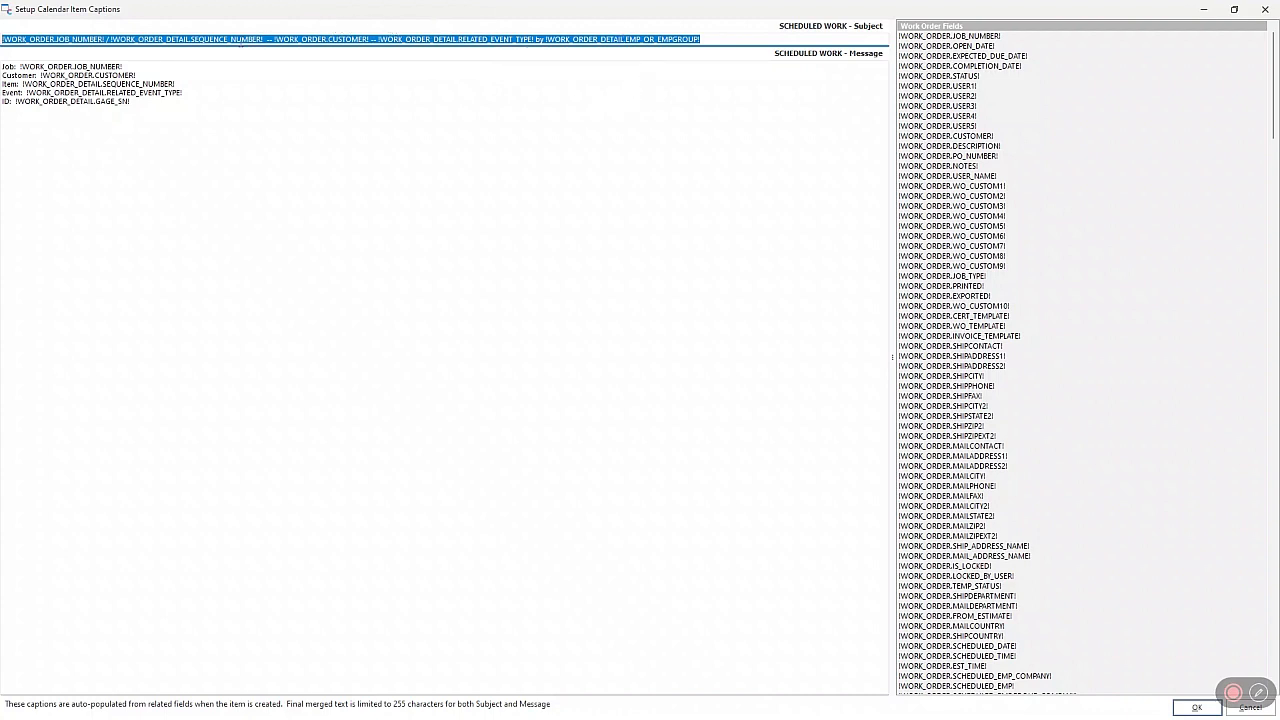
{"action": "left_click", "coordinate": [236, 40]}
{"action": "left_click_drag", "start_coordinate": [263, 40], "coordinate": [113, 40]}
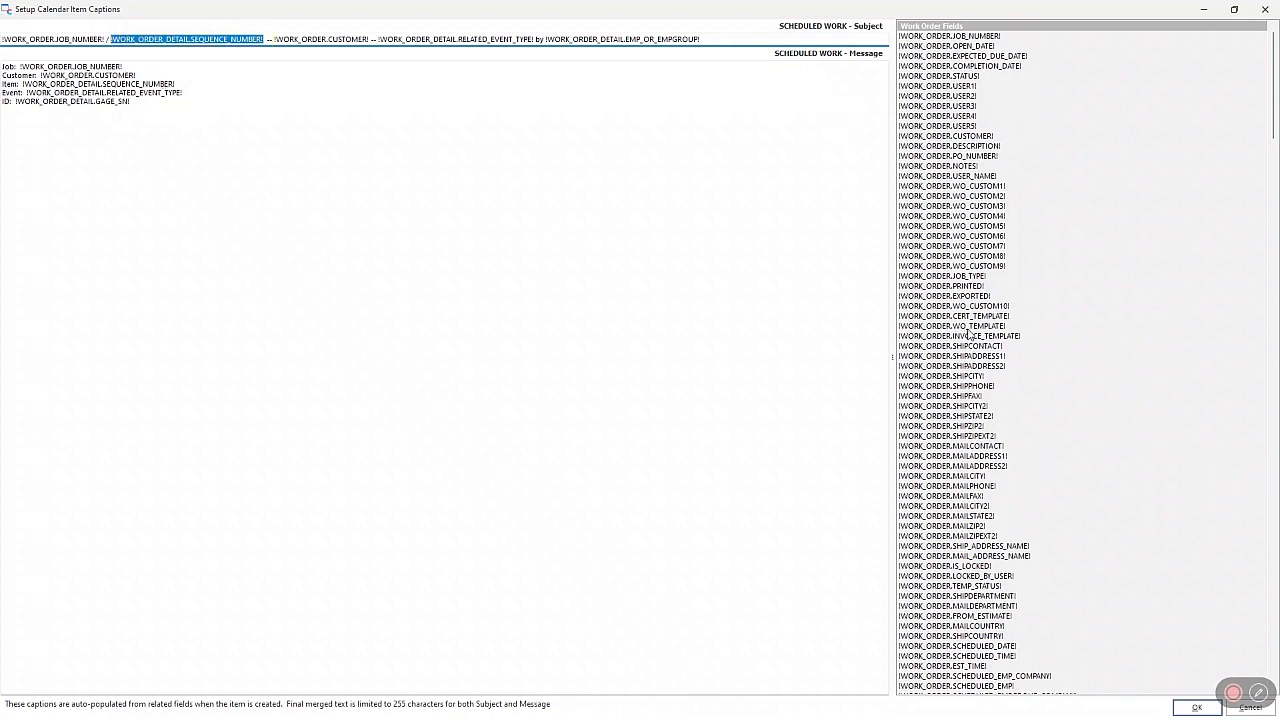
Browse the available caption fields by group: Work Order Fields, Company Fields and Scheduled Work Fields
{"action": "left_click", "coordinate": [961, 28]}
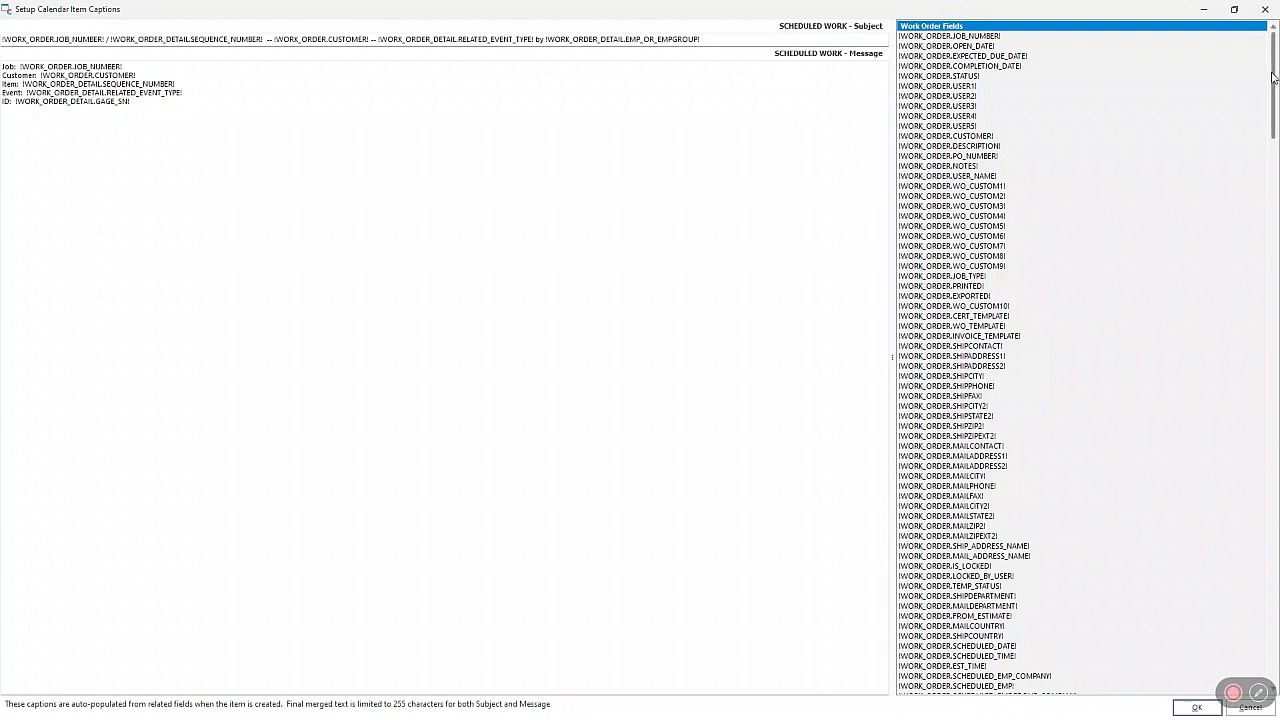
{"action": "left_click_drag", "start_coordinate": [1274, 79], "coordinate": [1274, 226]}
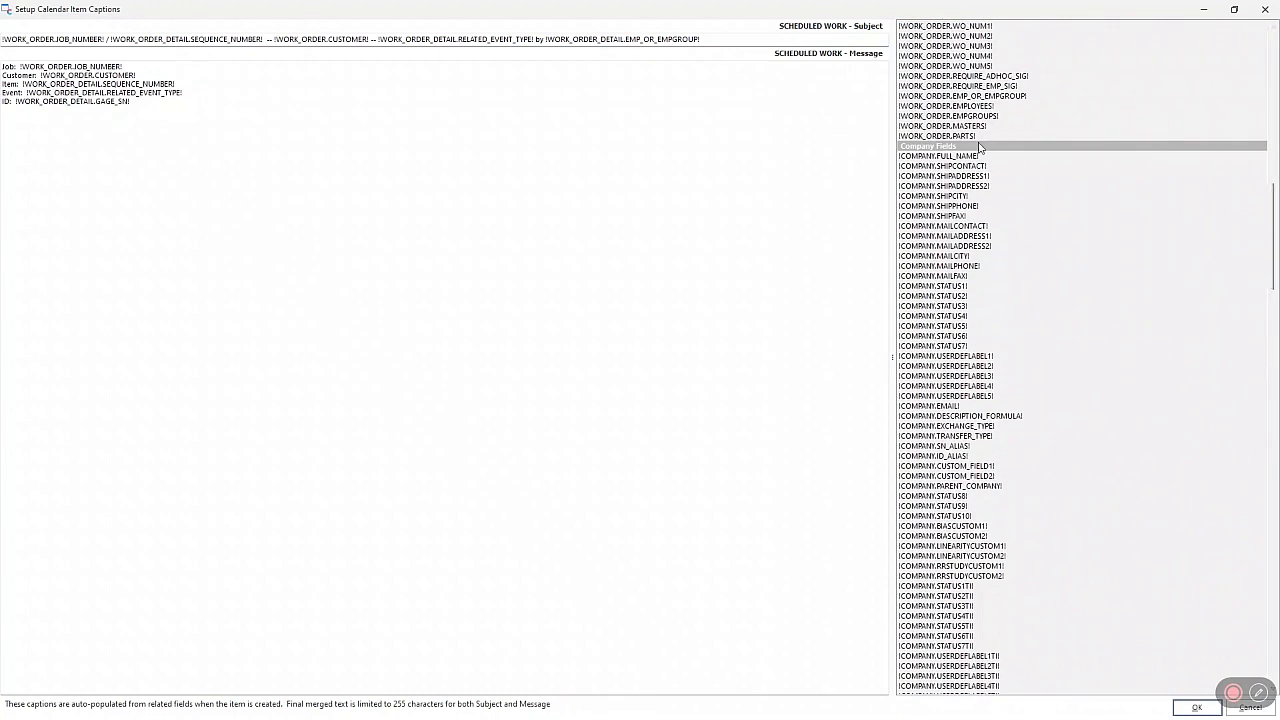
{"action": "left_click", "coordinate": [980, 146]}
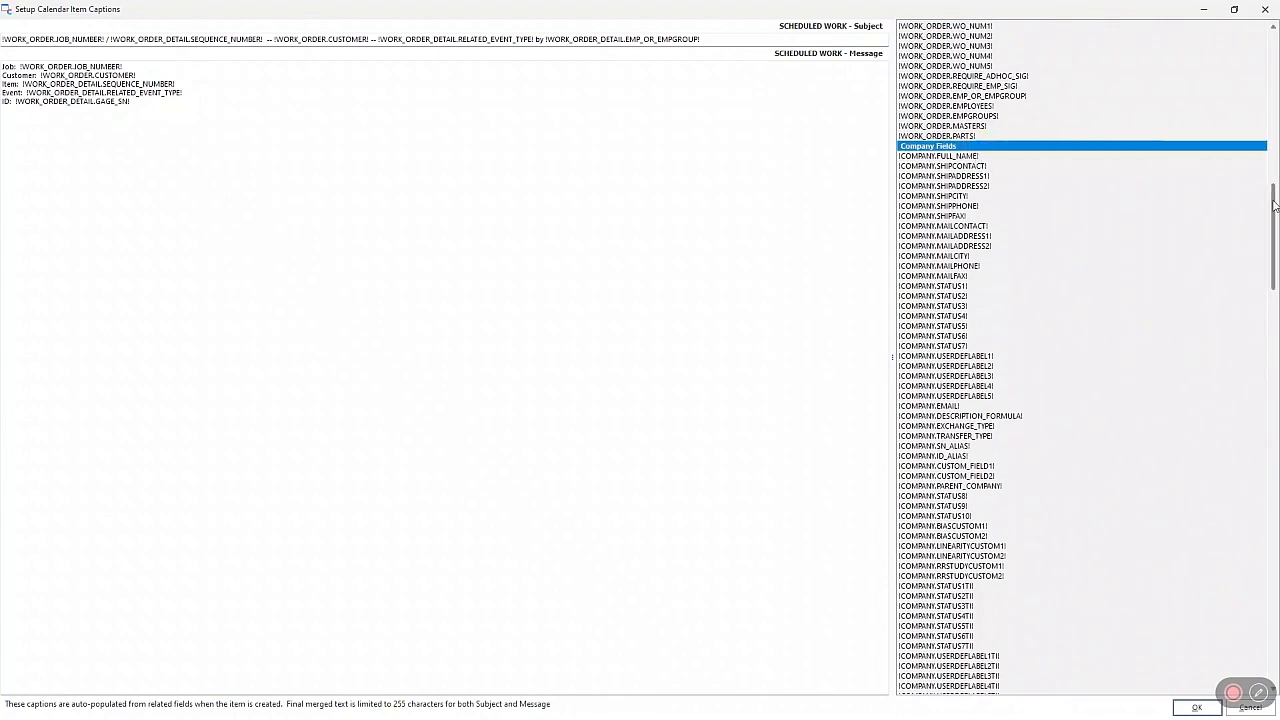
{"action": "left_click_drag", "start_coordinate": [1274, 235], "coordinate": [1276, 468]}
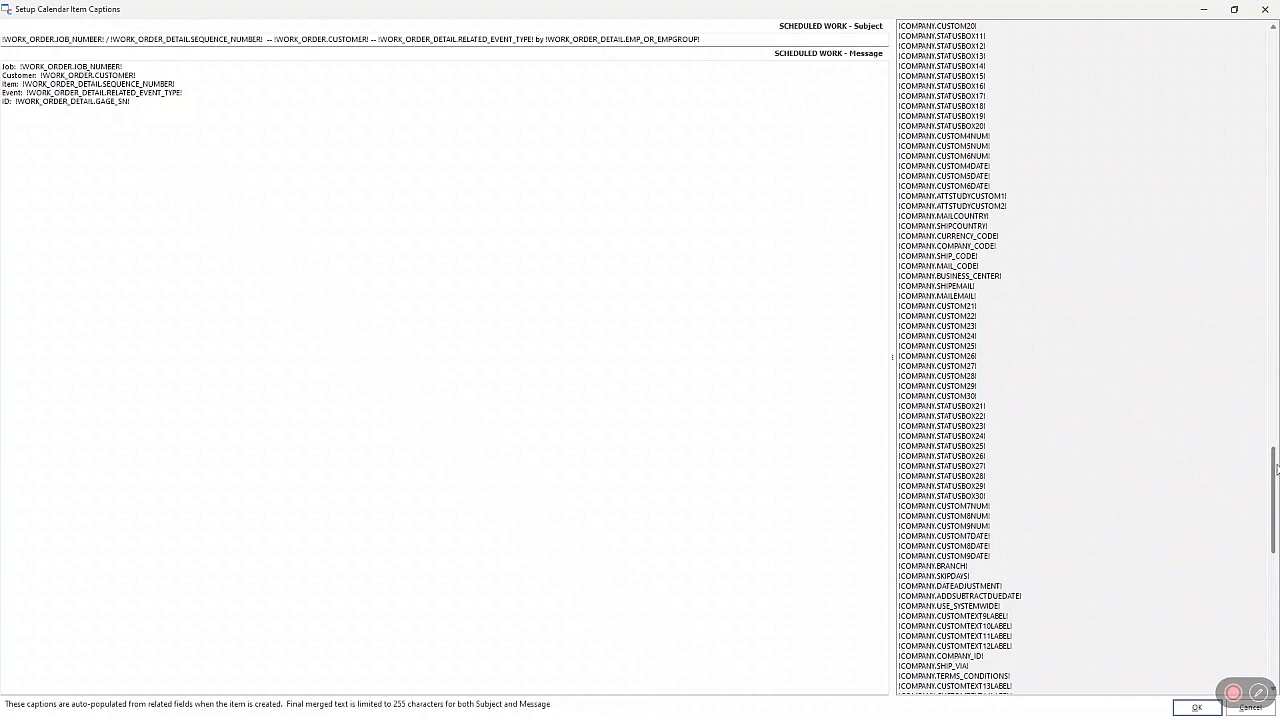
{"action": "left_click_drag", "start_coordinate": [1276, 469], "coordinate": [1275, 587]}
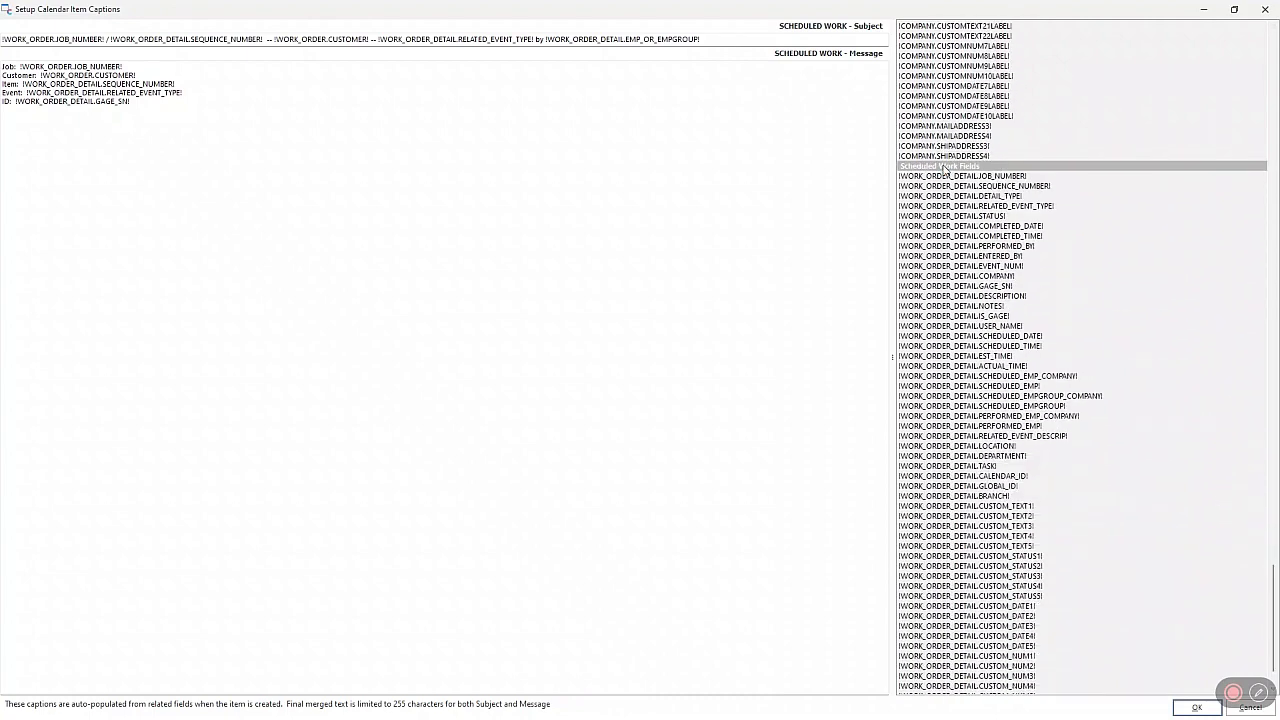
{"action": "left_click", "coordinate": [944, 168]}
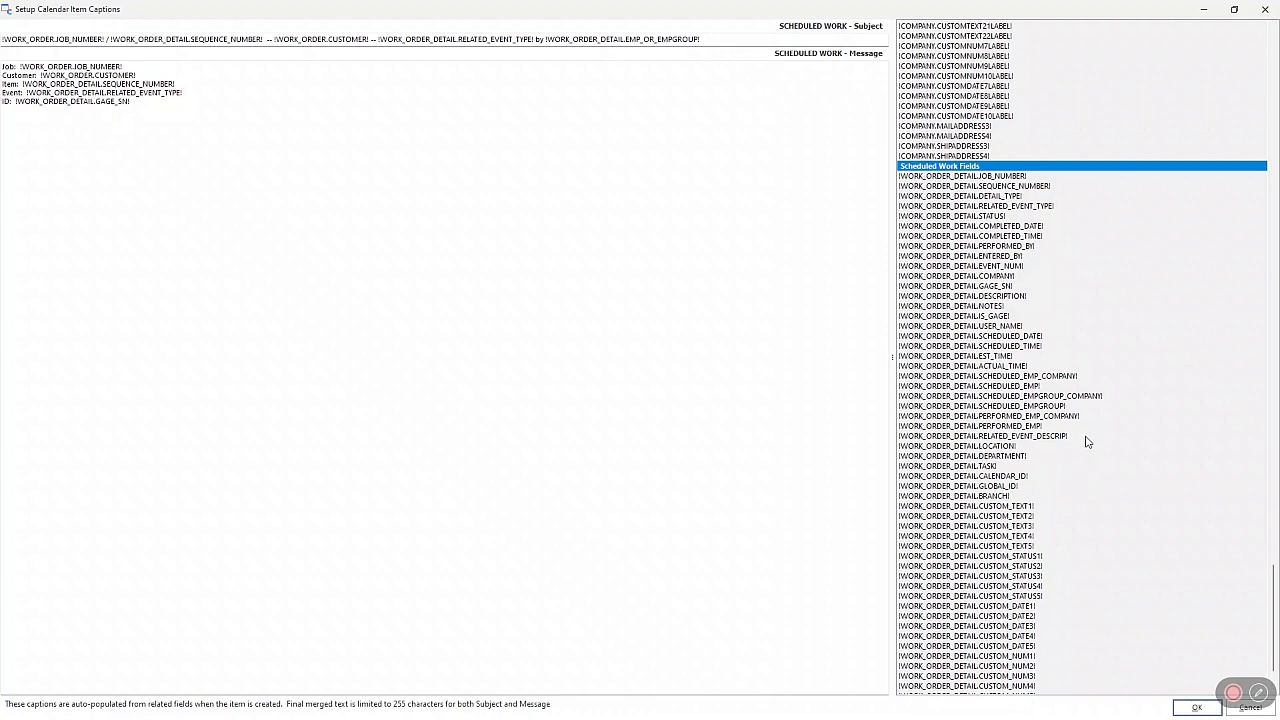
Examine individual Scheduled Work fields such as department, user name, description, notes and GAGE_SN, along with the message caption text
{"action": "scroll", "coordinate": [1088, 442], "scroll_direction": "down", "scroll_amount": 1}
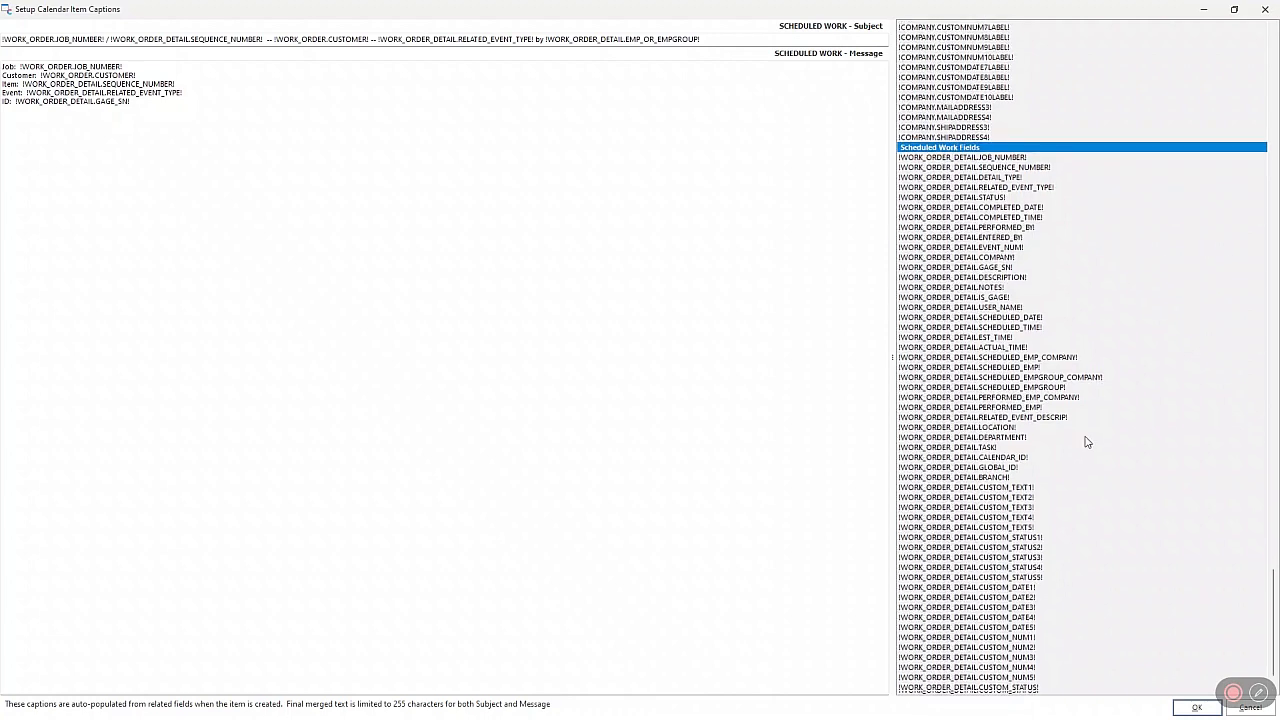
{"action": "left_click", "coordinate": [955, 147]}
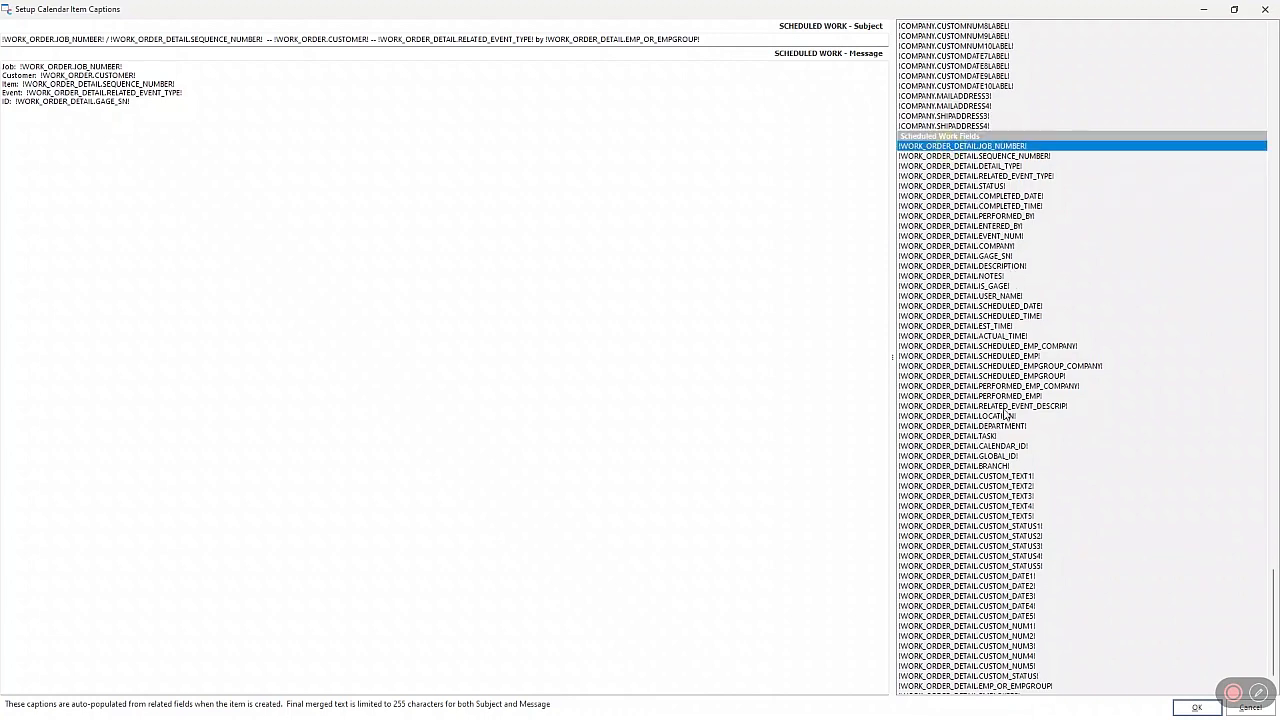
{"action": "scroll", "coordinate": [1006, 370], "scroll_direction": "down", "scroll_amount": 1}
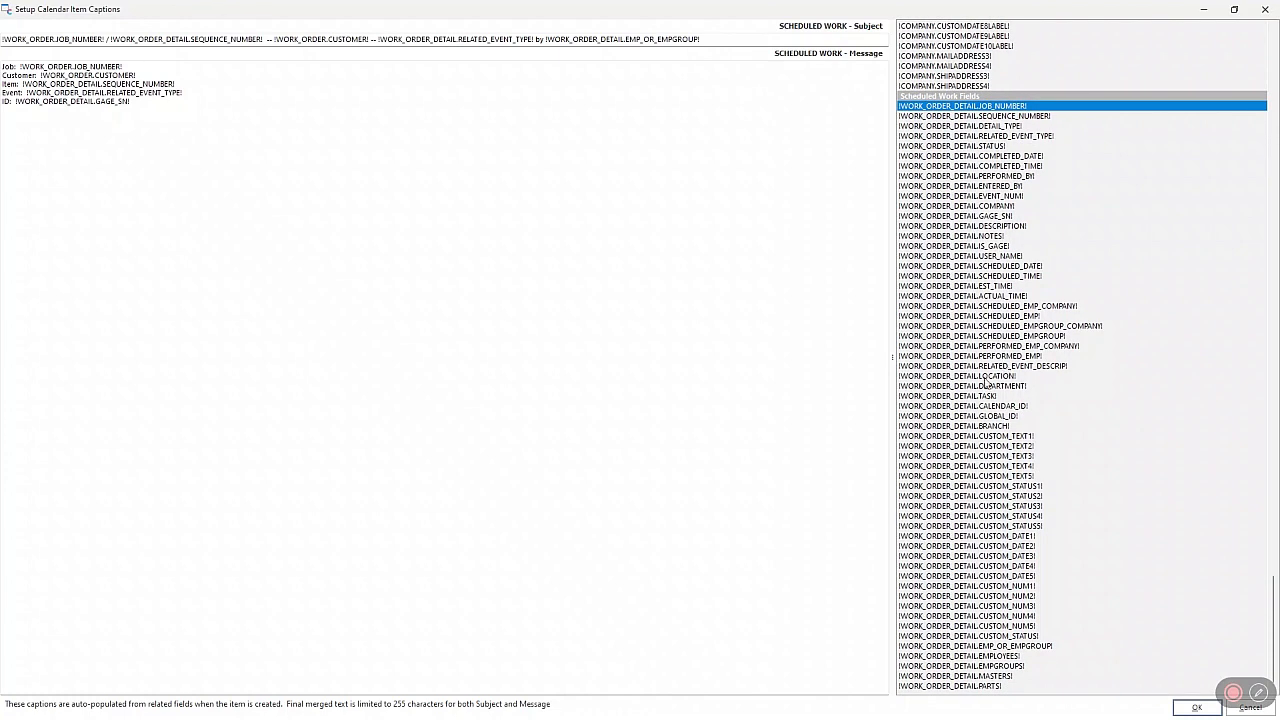
{"action": "left_click", "coordinate": [988, 386]}
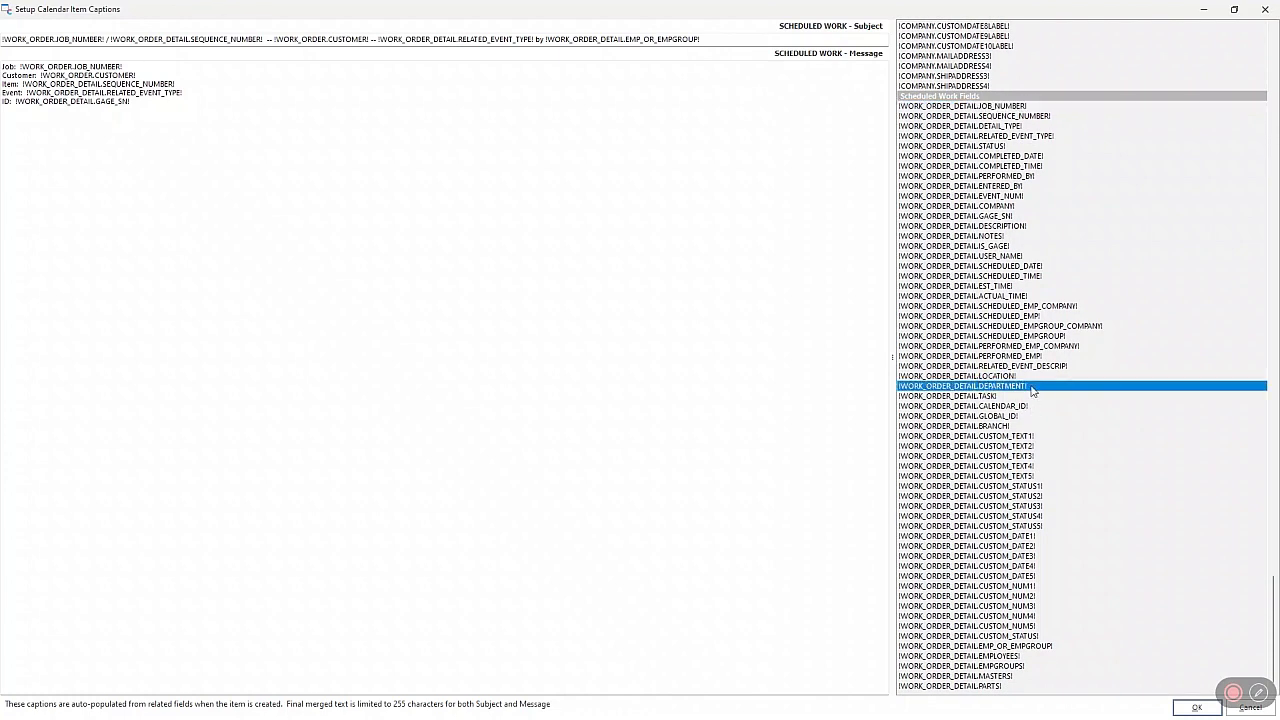
{"action": "left_click", "coordinate": [990, 256]}
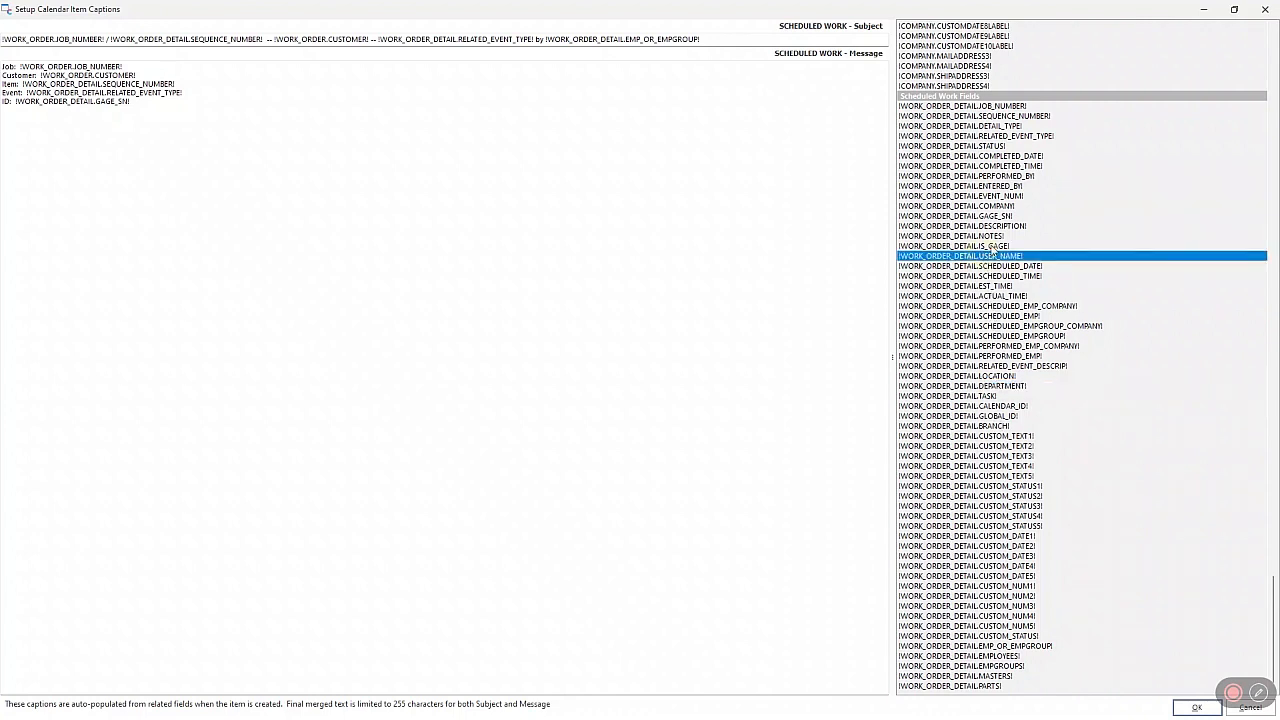
{"action": "left_click", "coordinate": [980, 227]}
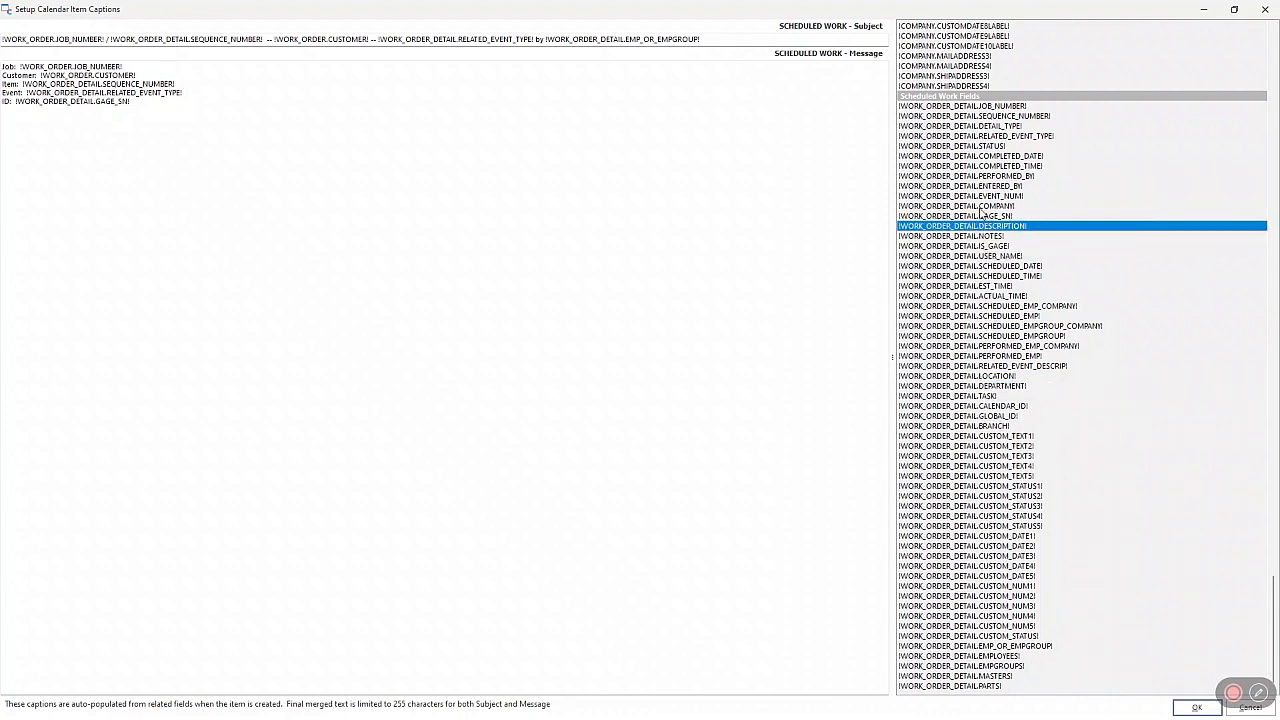
{"action": "left_click", "coordinate": [967, 237]}
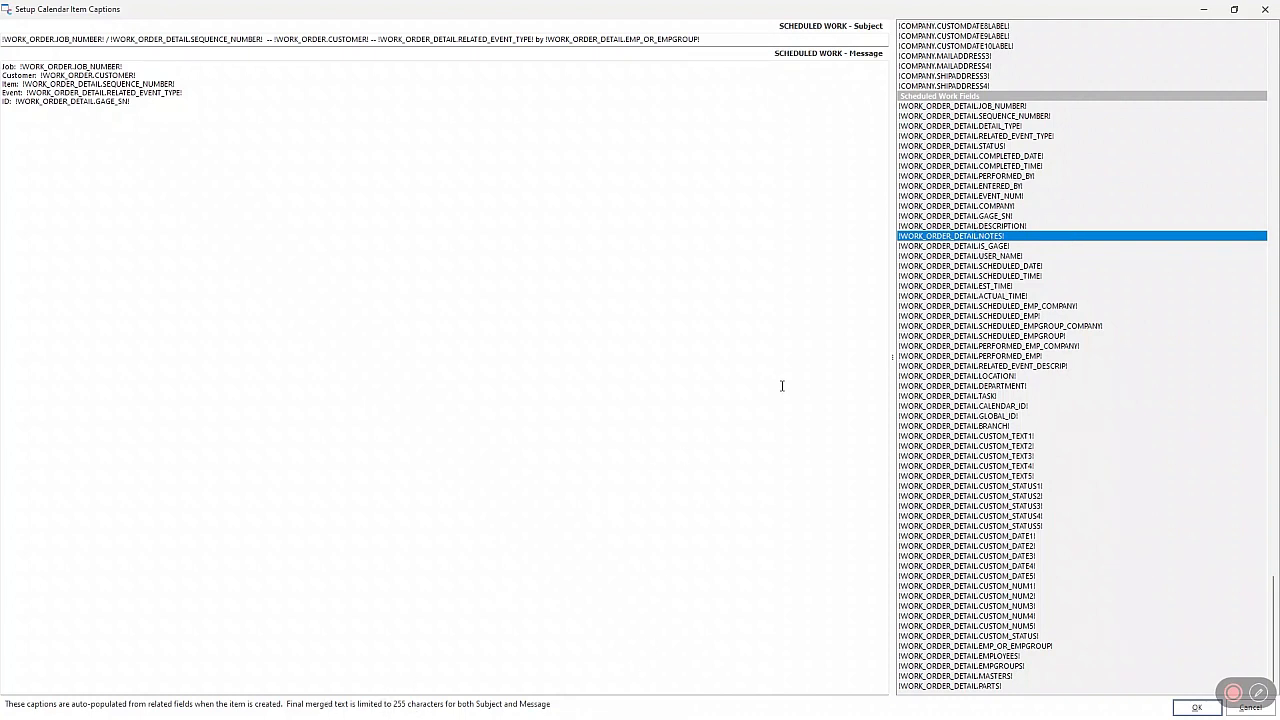
{"action": "left_click", "coordinate": [968, 225]}
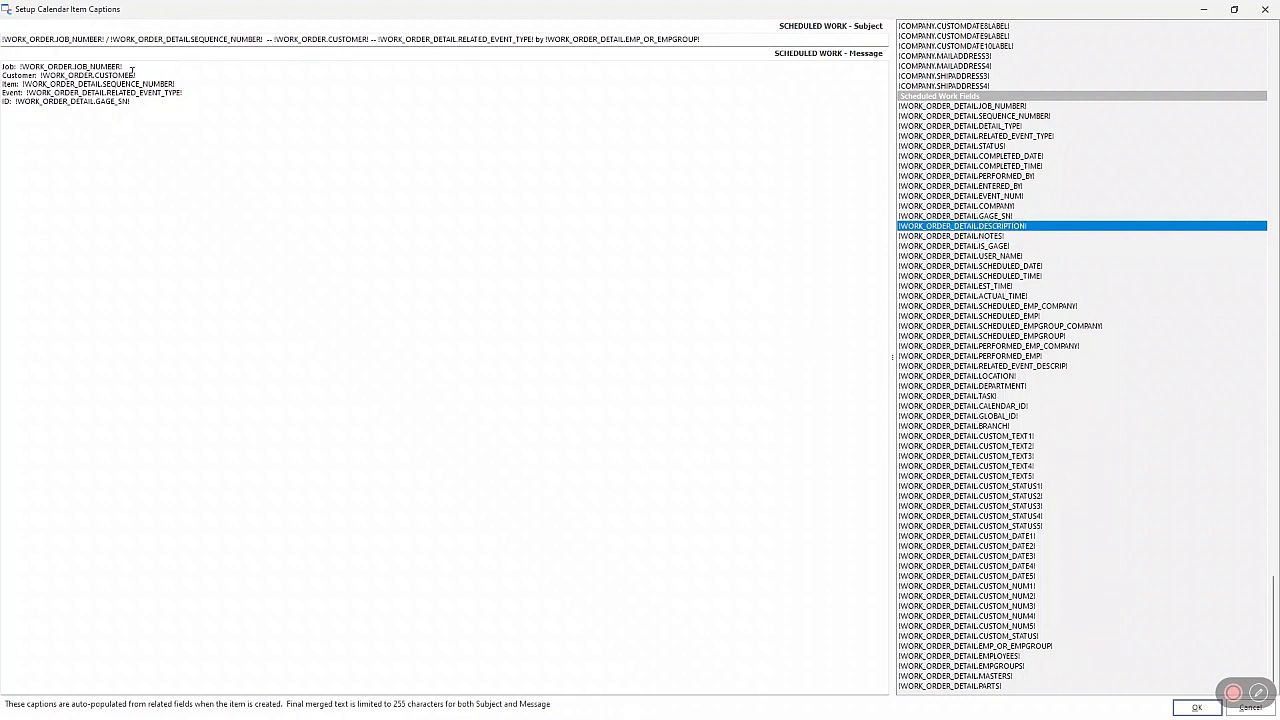
{"action": "key", "text": "ctrl+a"}
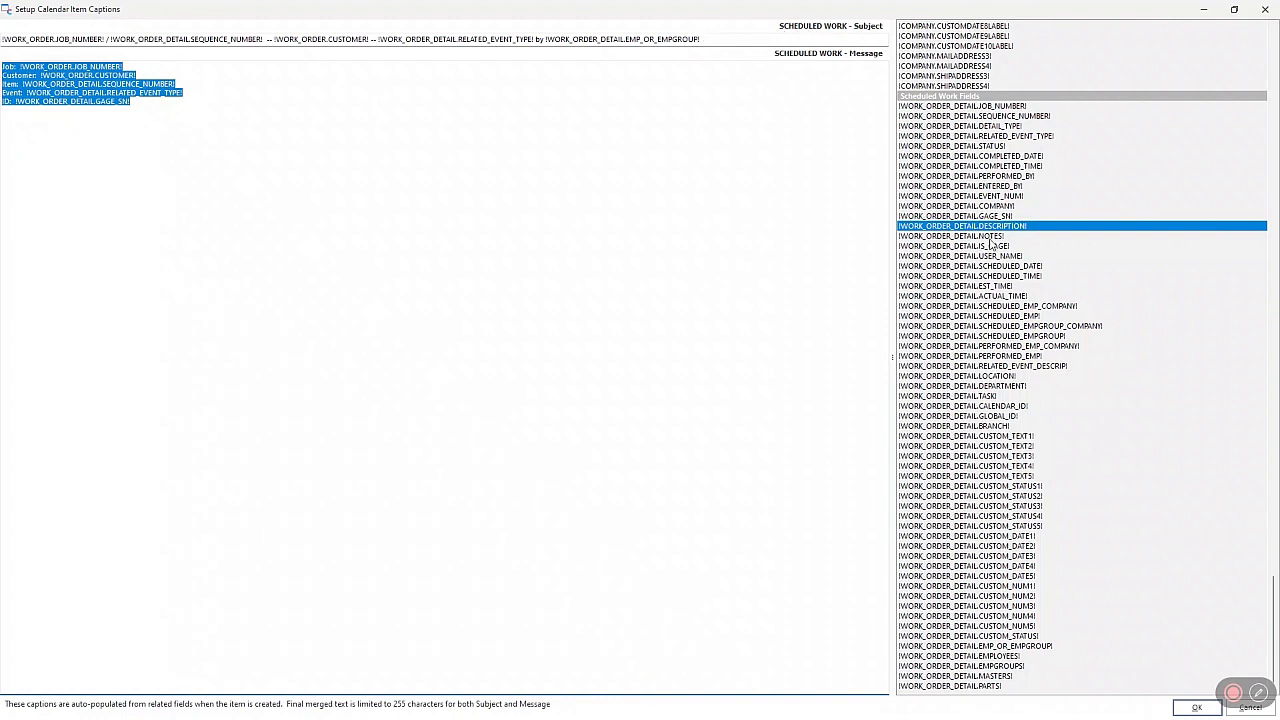
{"action": "left_click", "coordinate": [988, 216]}
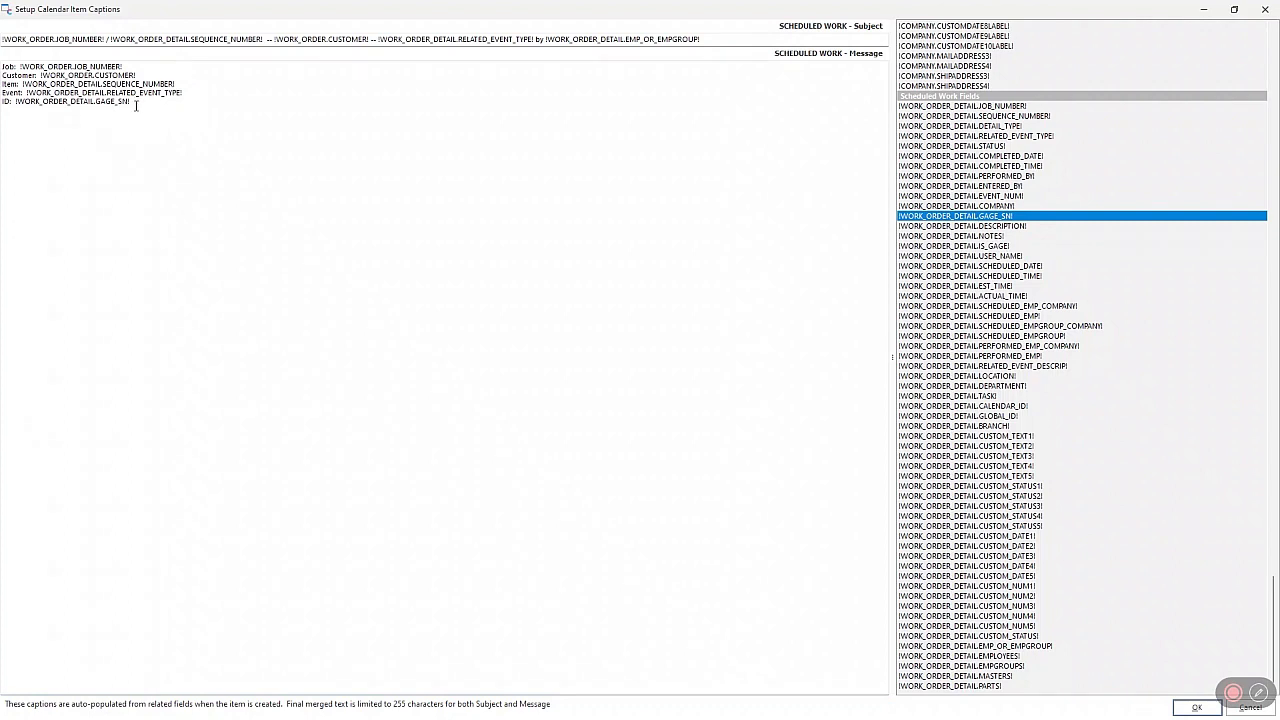
Replace the sequence number field in the subject caption with !WORK_ORDER_DETAIL.GAGE_SN! copied from the message, spaced after the slash separator
{"action": "left_click_drag", "start_coordinate": [136, 105], "coordinate": [18, 104]}
{"action": "key", "text": "ctrl+c"}
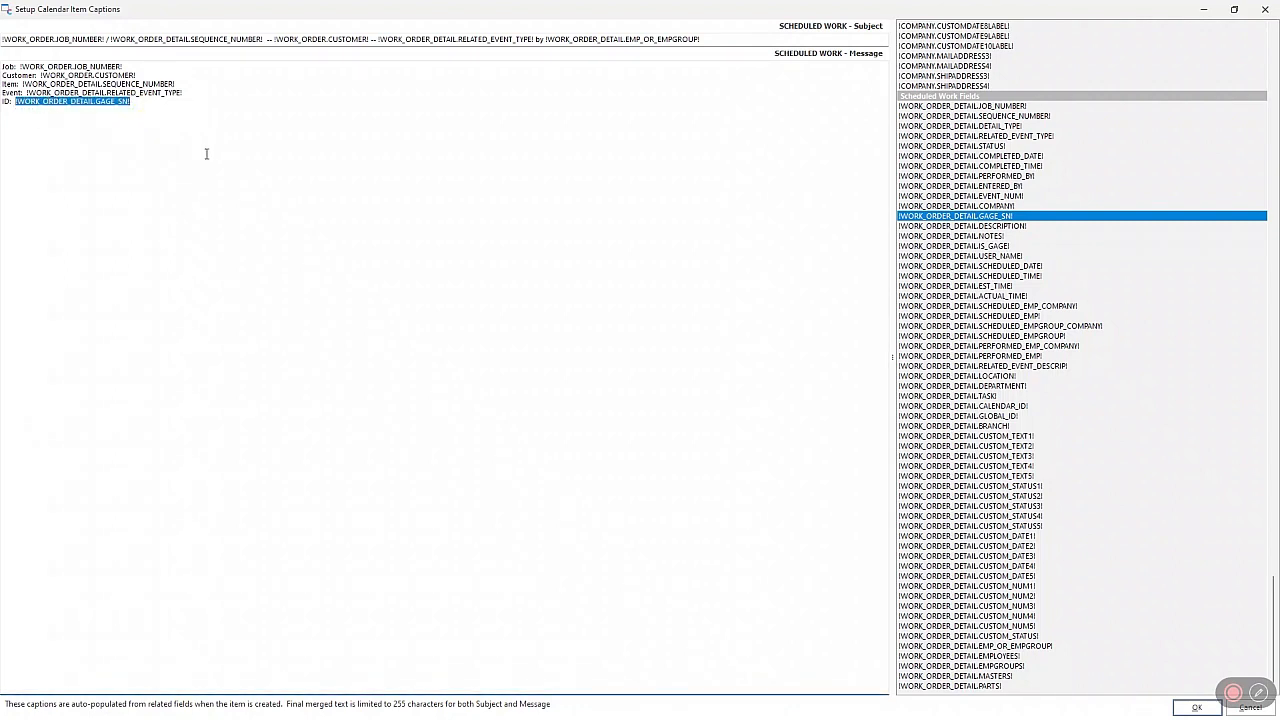
{"action": "left_click", "coordinate": [212, 39]}
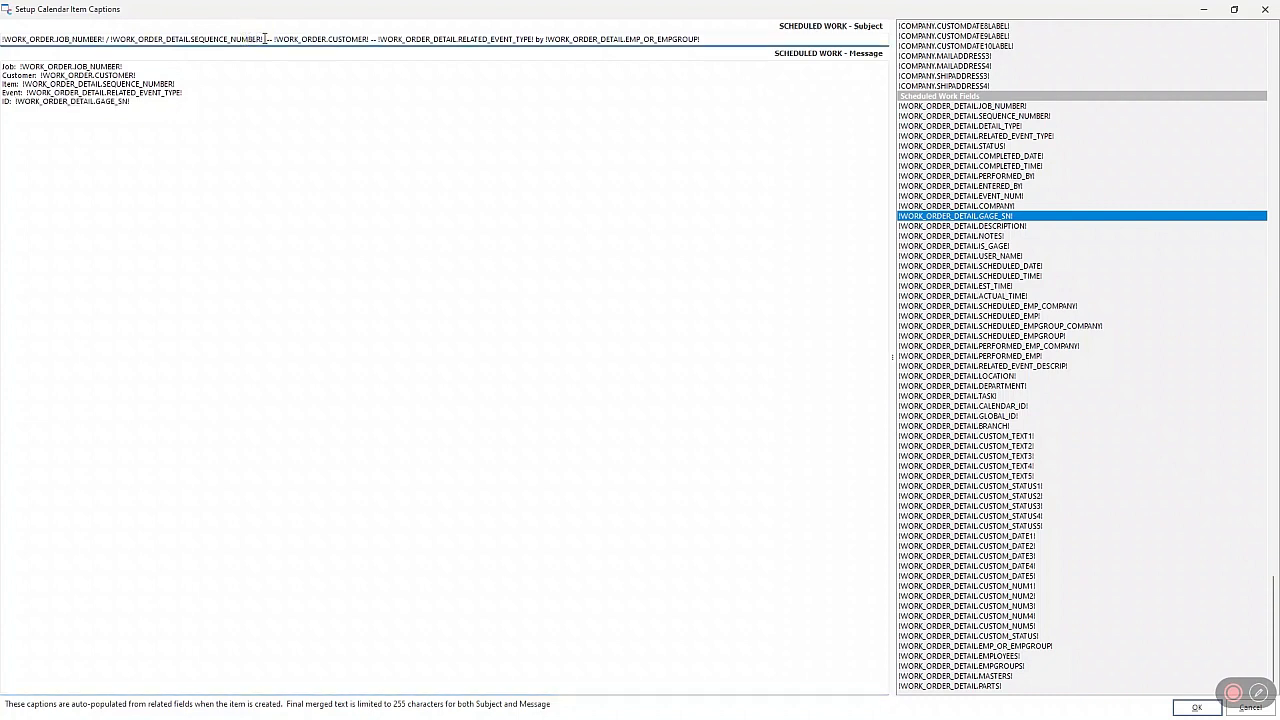
{"action": "left_click_drag", "start_coordinate": [264, 39], "coordinate": [109, 39]}
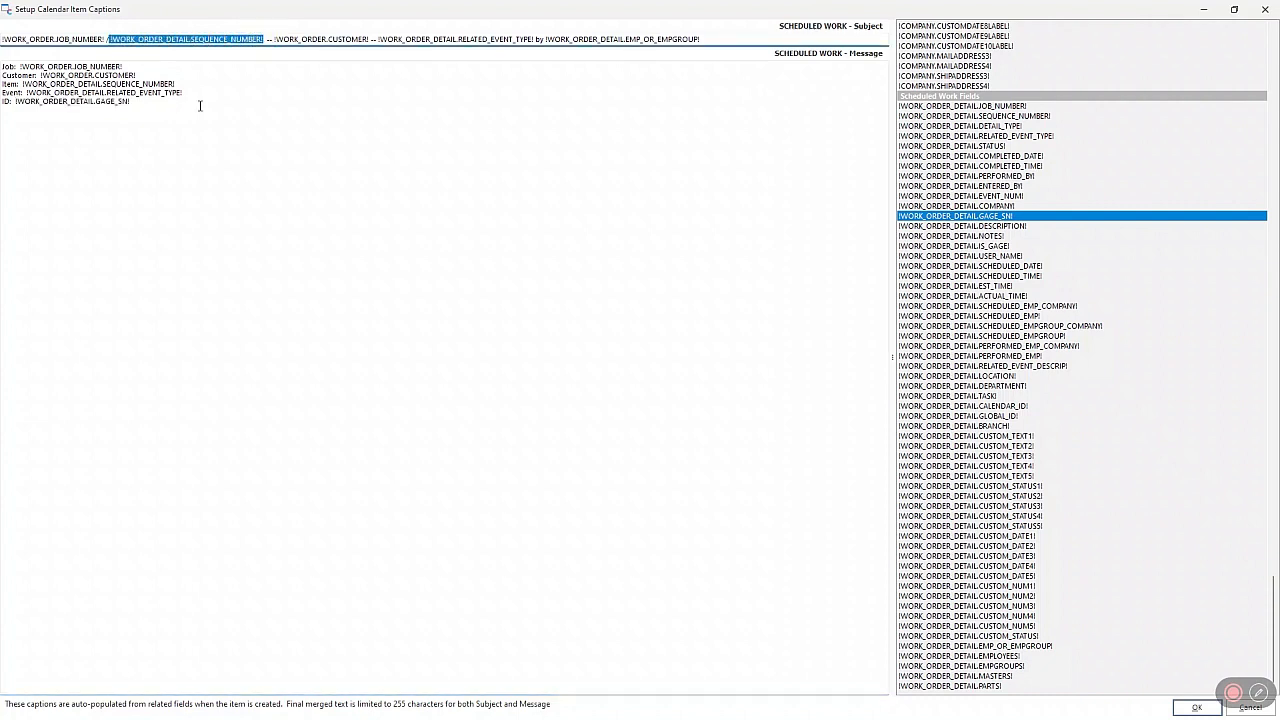
{"action": "key", "text": "ctrl+v"}
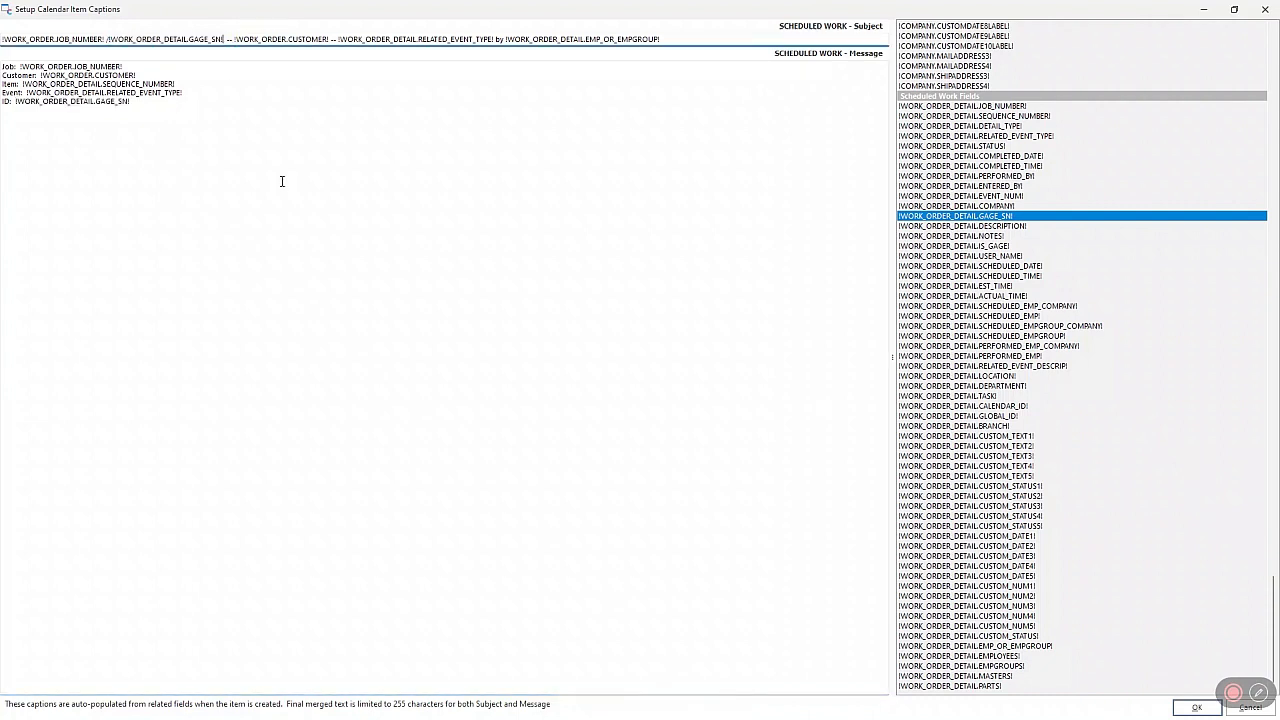
{"action": "left_click", "coordinate": [109, 39]}
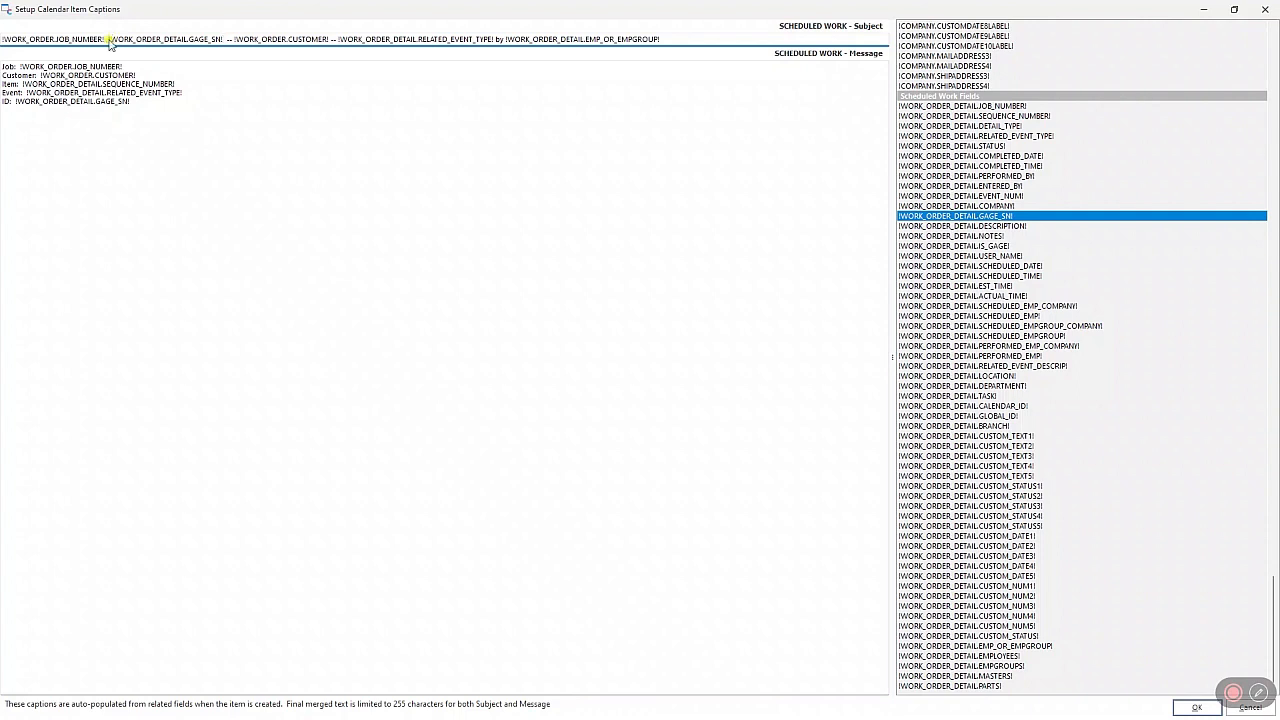
{"action": "type", "text": "/"}
{"action": "left_click", "coordinate": [229, 42]}
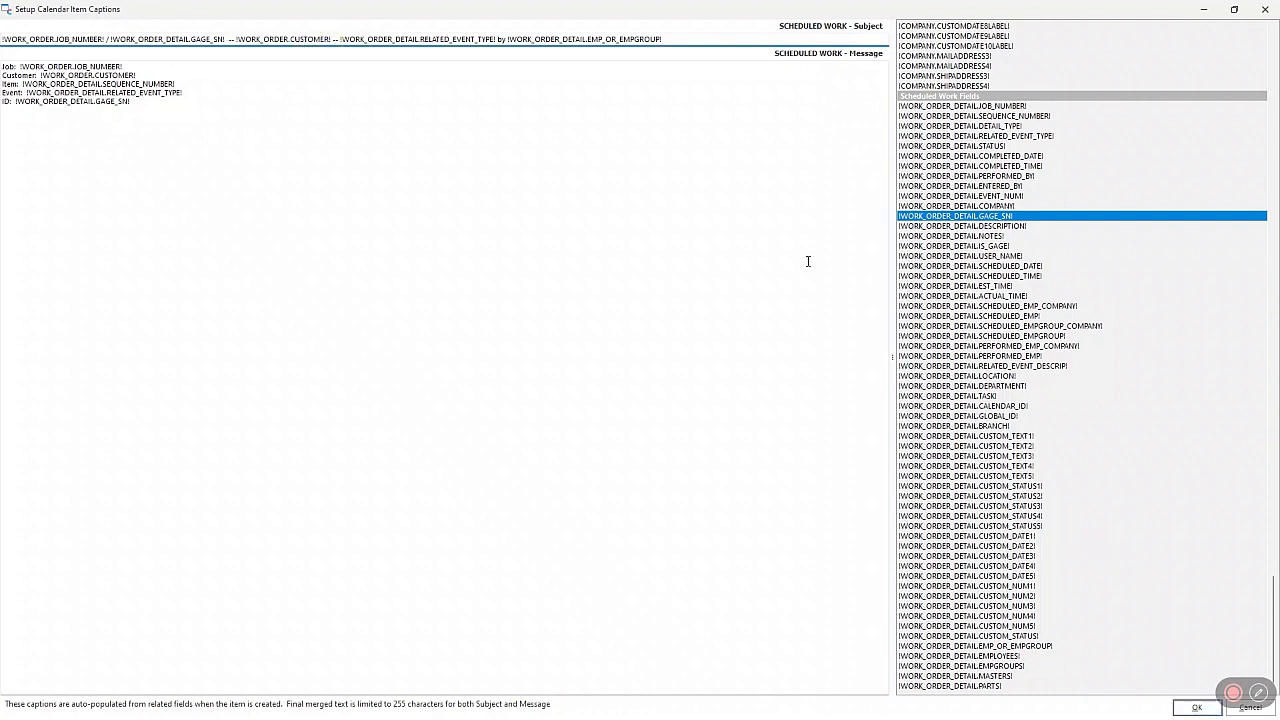
Insert a copy of !WORK_ORDER.JOB_NUMBER! followed by a slash directly before the customer field in the subject caption
{"action": "double_click", "coordinate": [106, 38]}
{"action": "key", "text": "ctrl+c"}
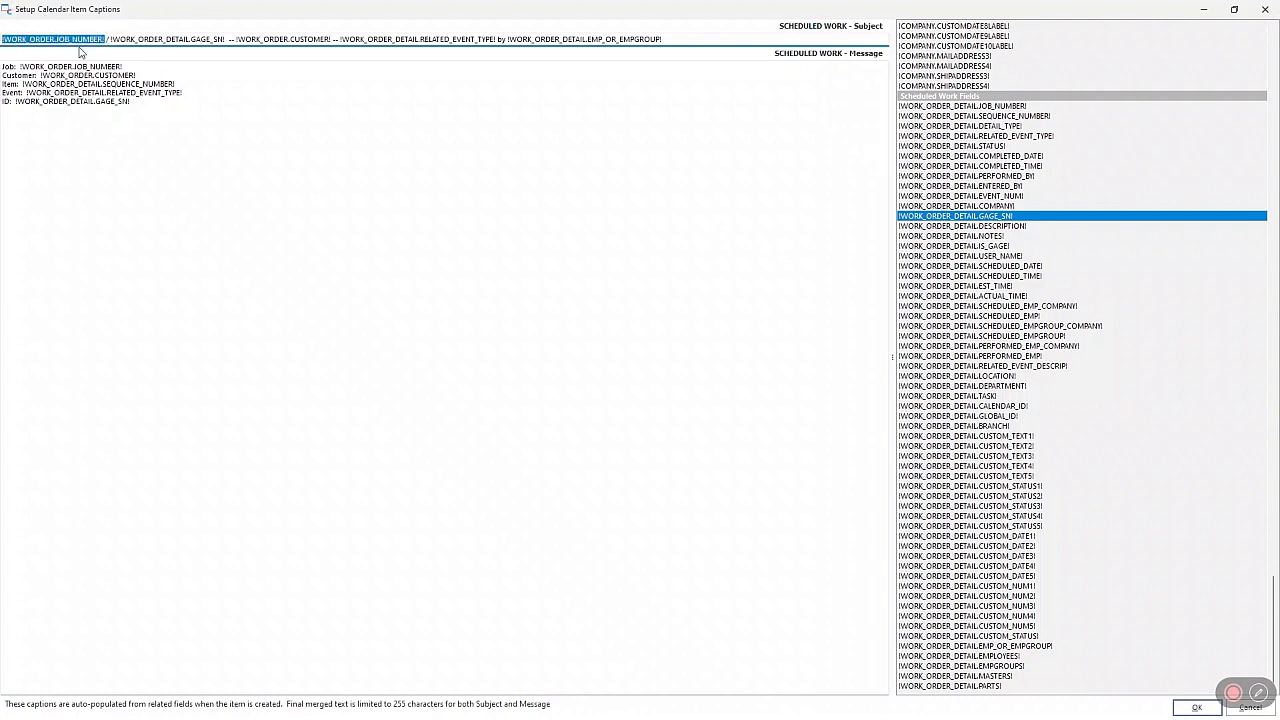
{"action": "left_click", "coordinate": [235, 38]}
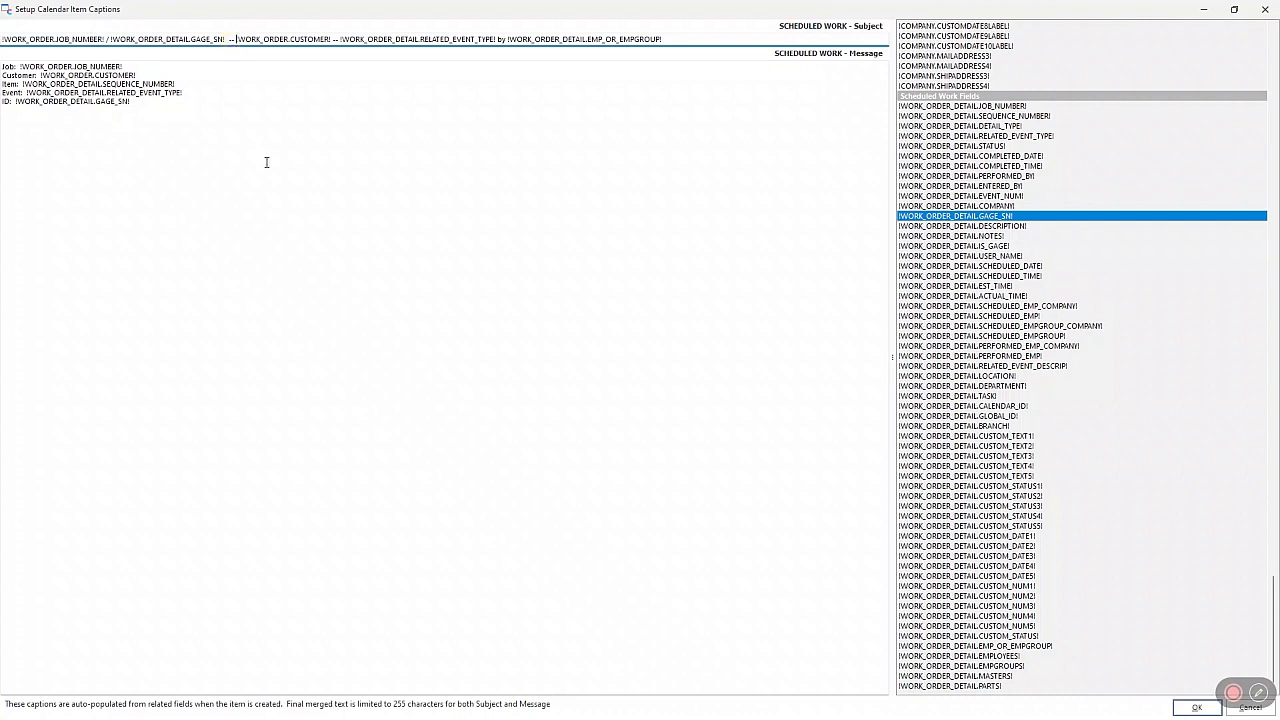
{"action": "key", "text": "ctrl+v"}
{"action": "type", "text": "/"}
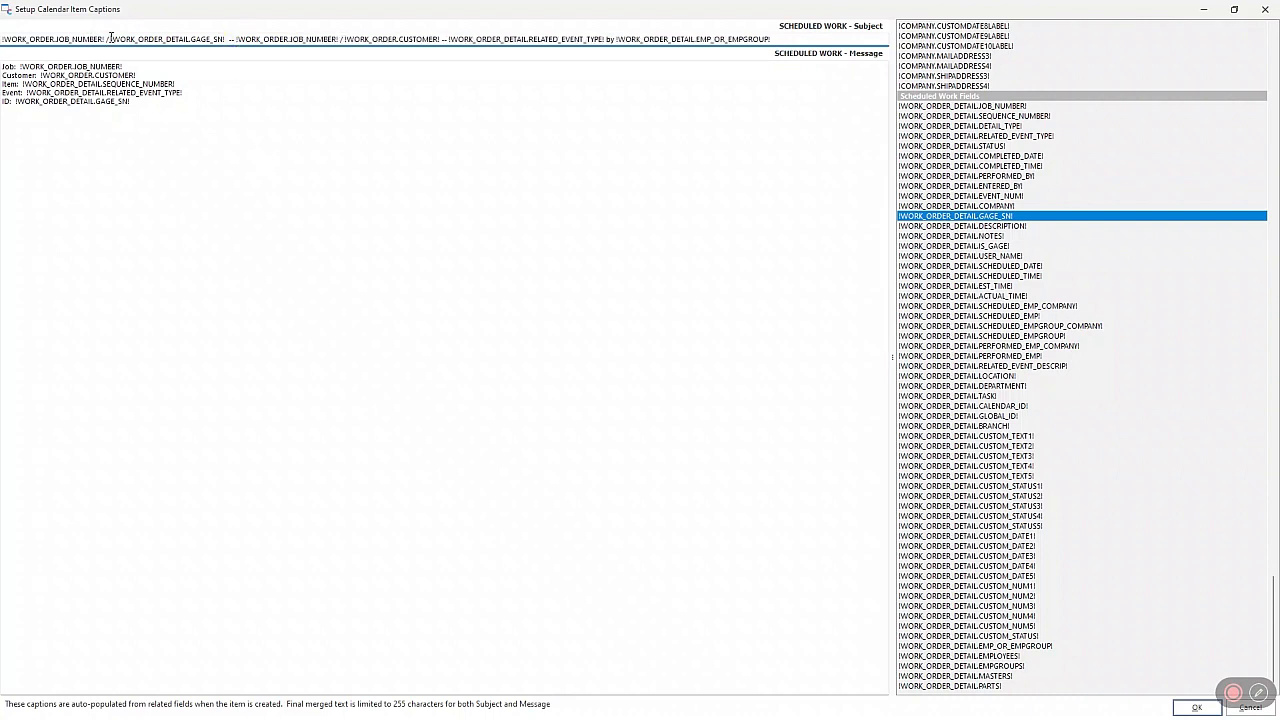
Remove the leading !WORK_ORDER.JOB_NUMBER! field and its slash from the Scheduled Work subject caption and save the captions
{"action": "left_click_drag", "start_coordinate": [111, 37], "coordinate": [3, 44]}
{"action": "key", "text": "BackSpace"}
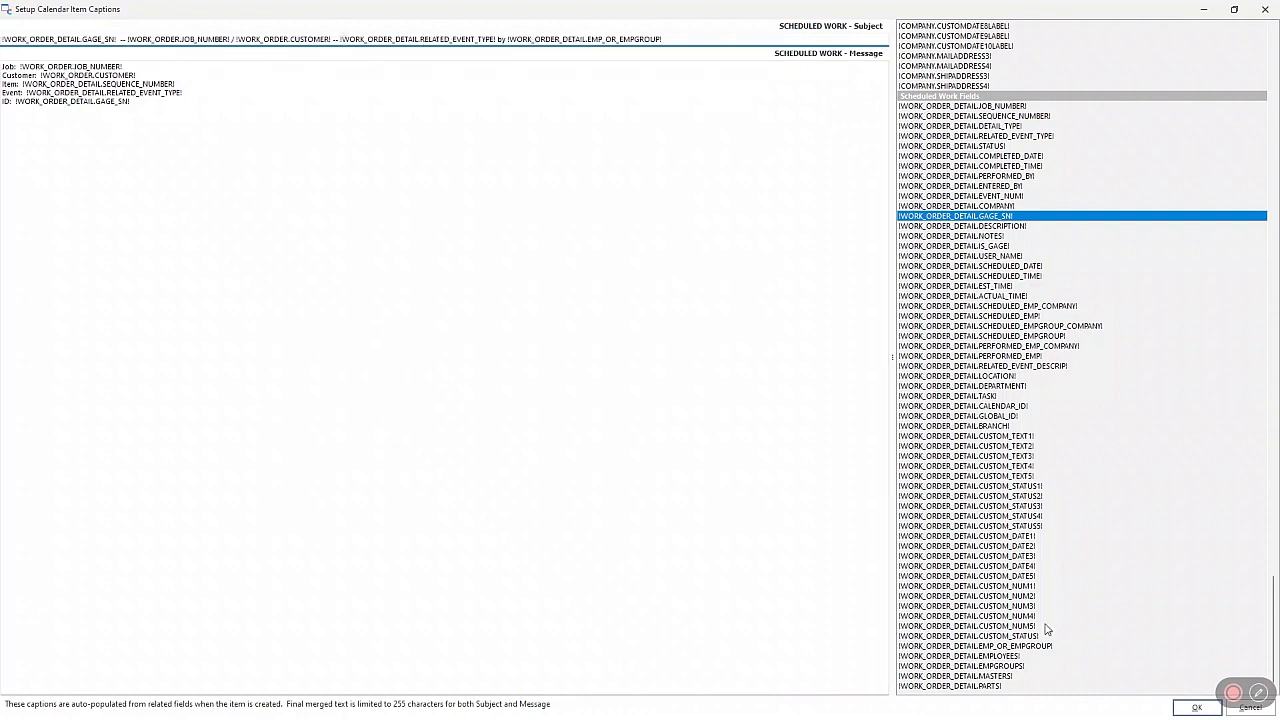
{"action": "left_click", "coordinate": [1196, 708]}
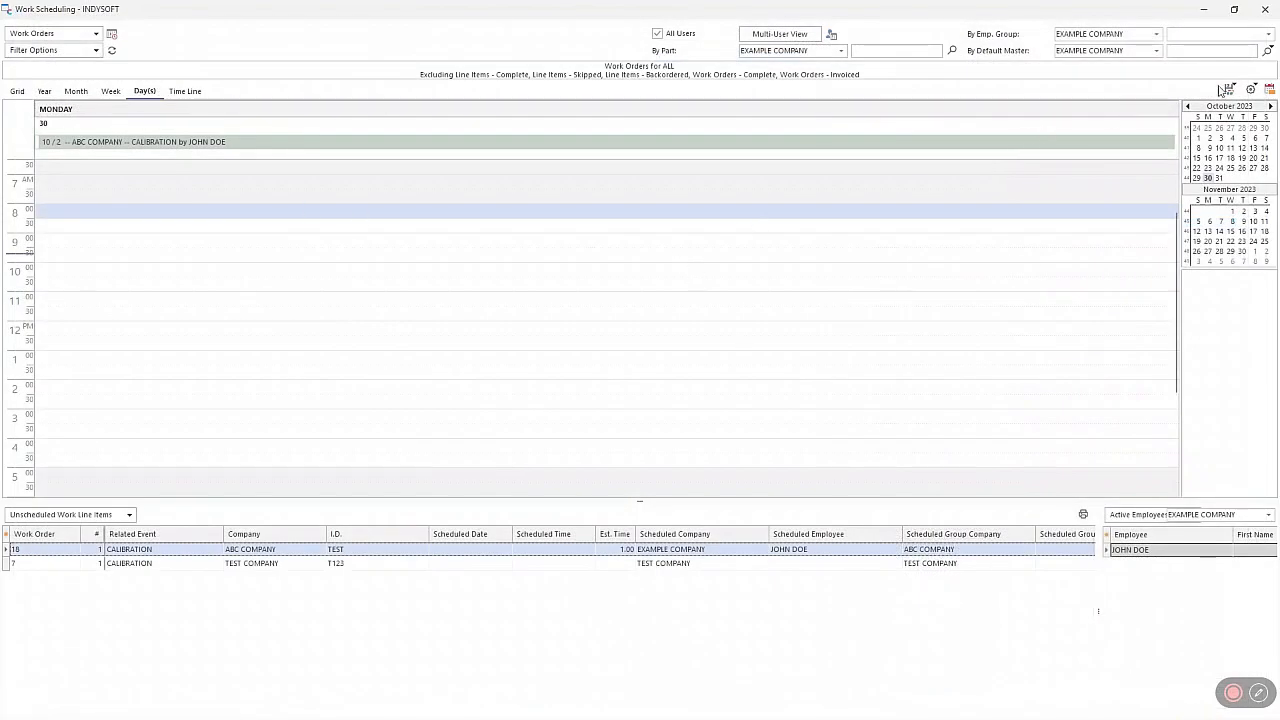
Schedule the unscheduled TEST line item of work order 18 at 8:30 AM on Monday, October 30
{"action": "left_click", "coordinate": [1250, 88]}
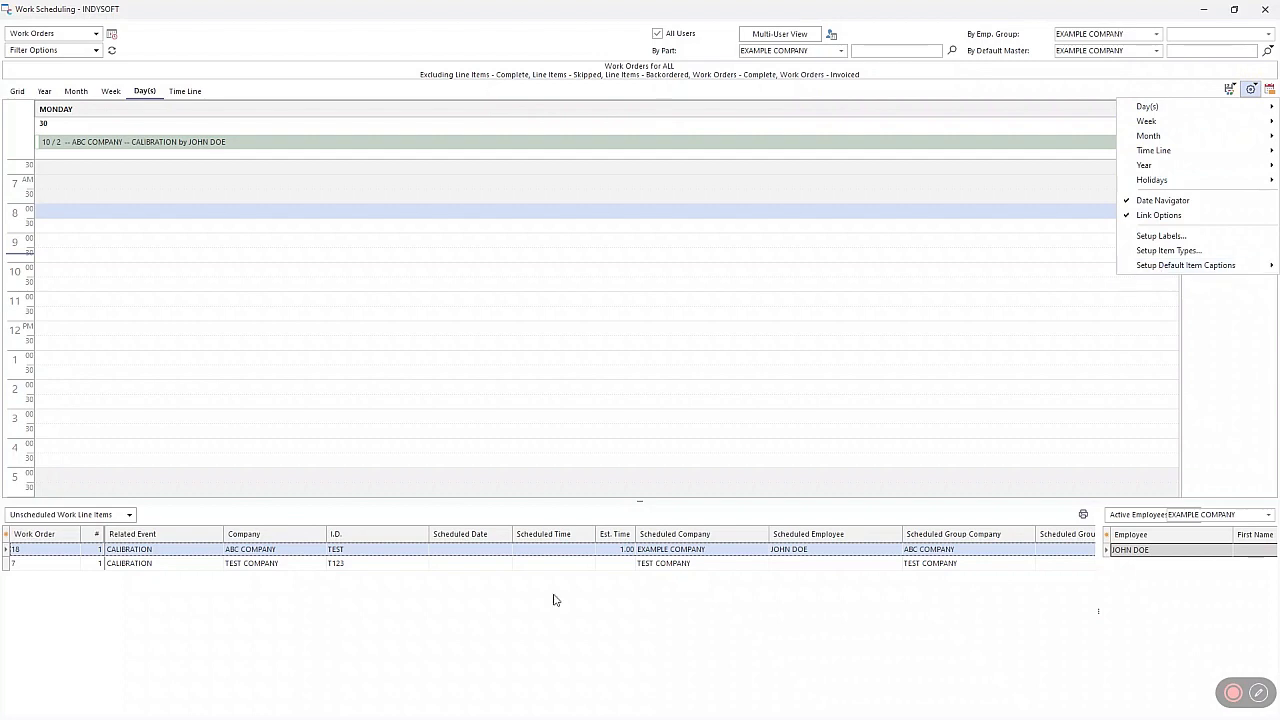
{"action": "left_click", "coordinate": [366, 556]}
{"action": "scroll", "coordinate": [100, 170], "scroll_direction": "up", "scroll_amount": 3}
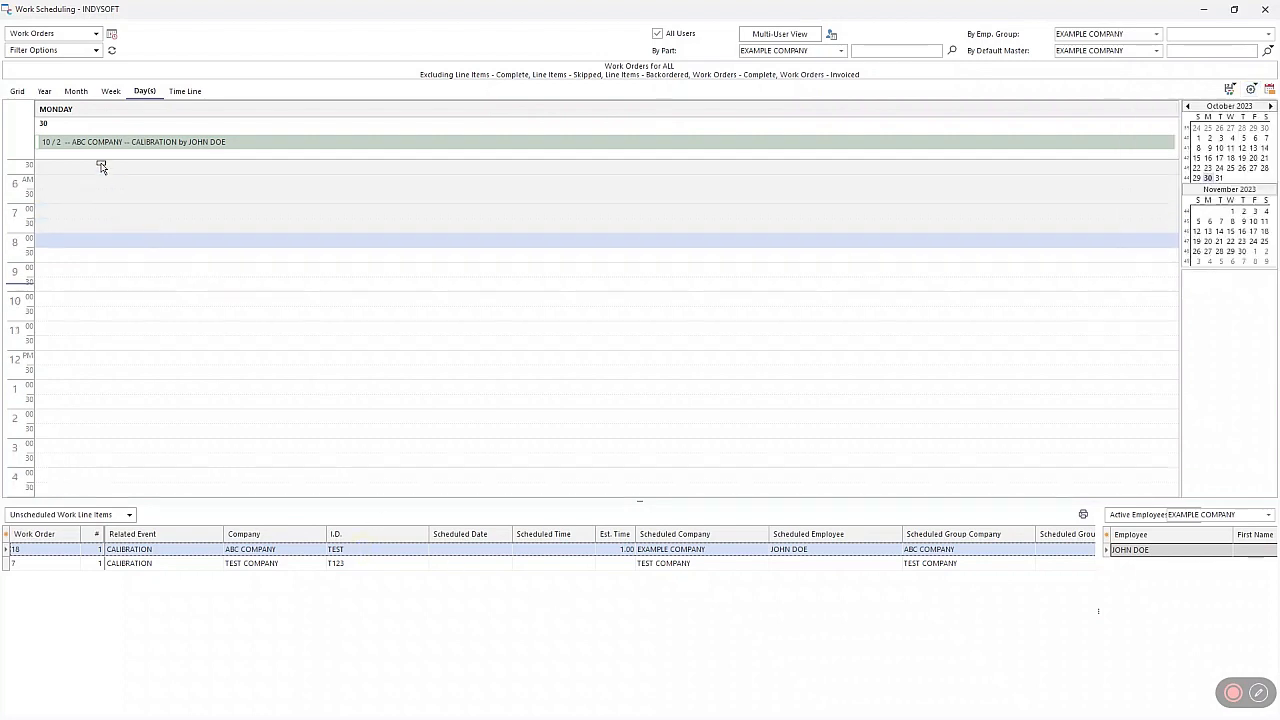
{"action": "left_click_drag", "start_coordinate": [98, 370], "coordinate": [98, 369]}
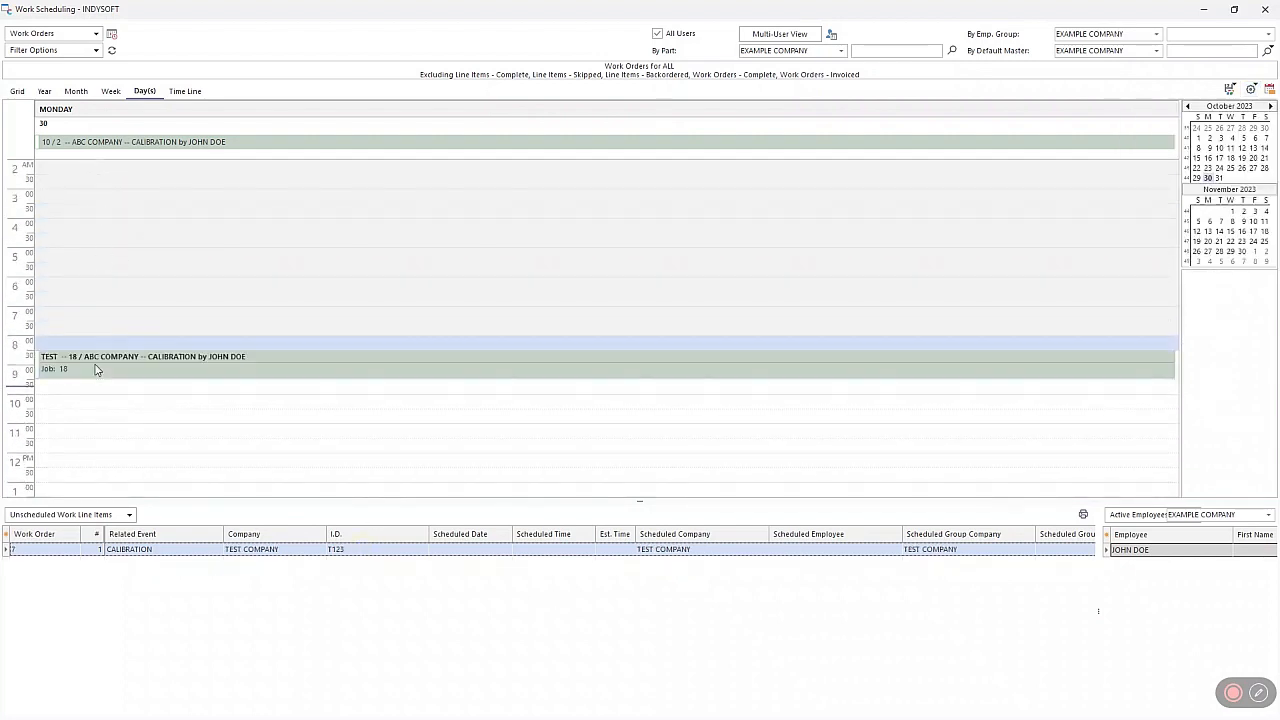
{"action": "scroll", "coordinate": [332, 316], "scroll_direction": "down", "scroll_amount": 3}
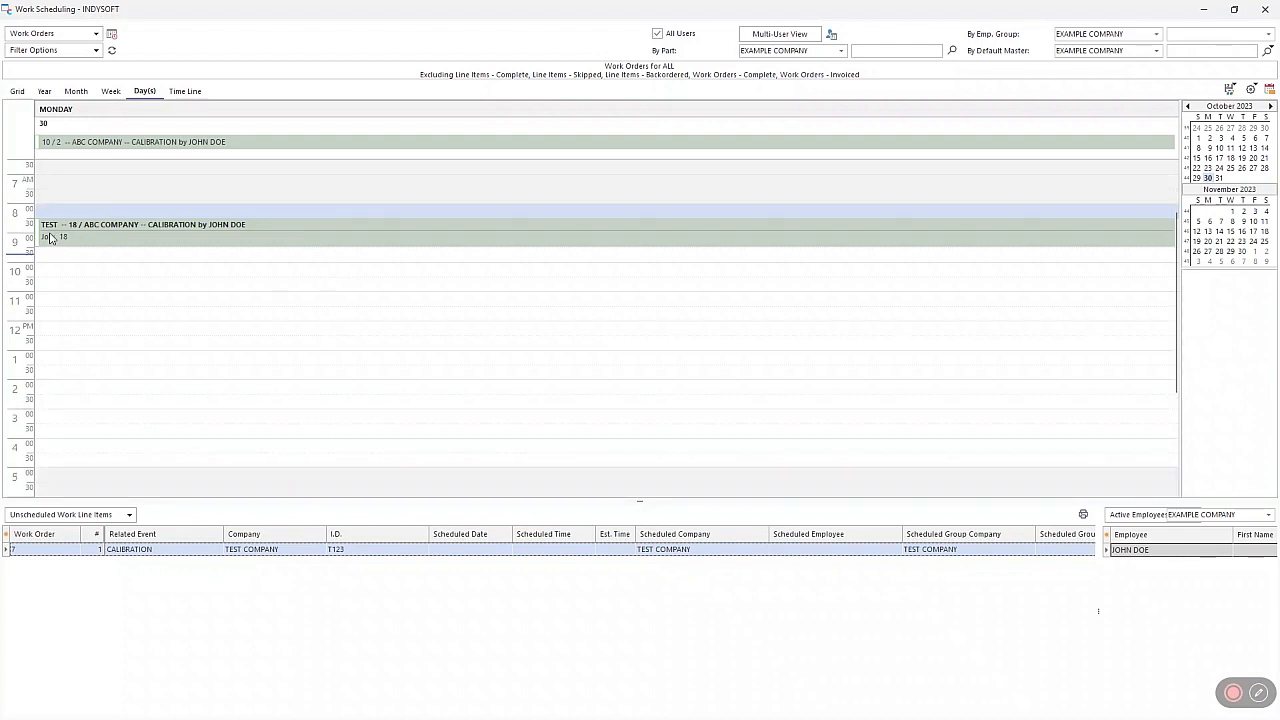
{"action": "scroll", "coordinate": [266, 214], "scroll_direction": "down", "scroll_amount": 1}
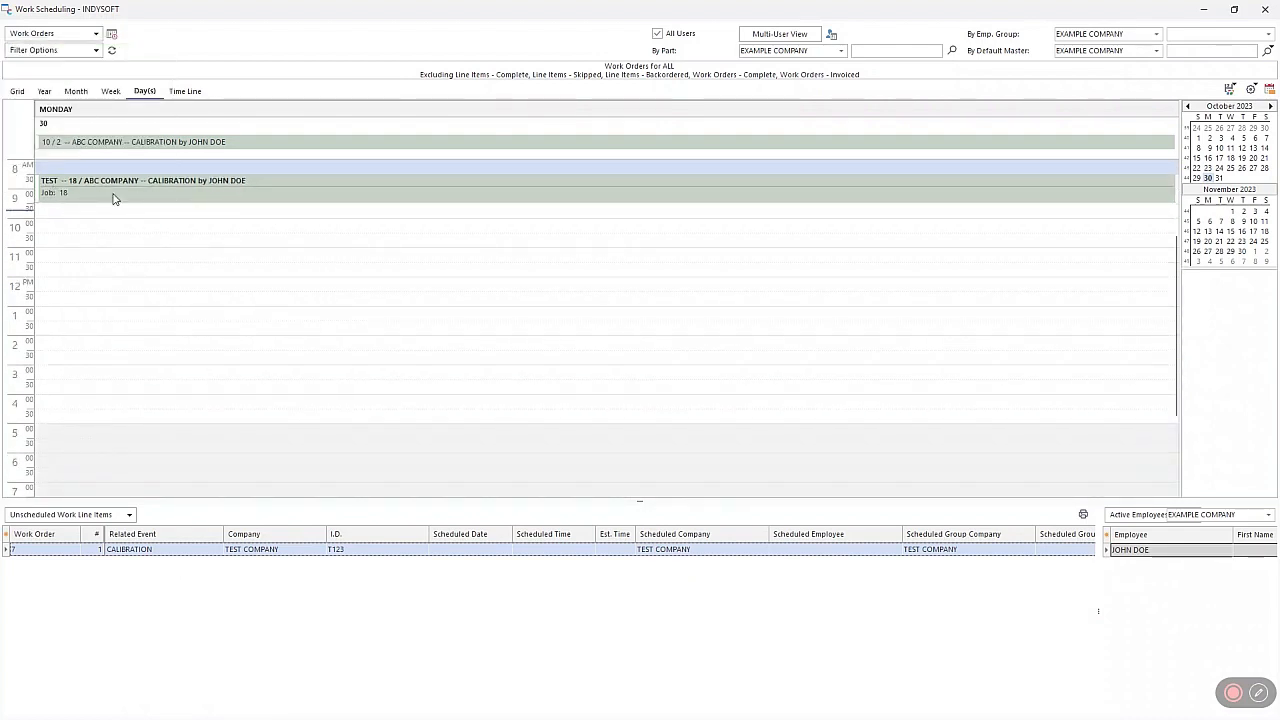
Update all calendar item captions so existing items use the new default caption, and accept the confirmation
{"action": "mouse_move", "coordinate": [58, 188]}
{"action": "left_click", "coordinate": [1250, 88]}
{"action": "mouse_move", "coordinate": [1125, 265]}
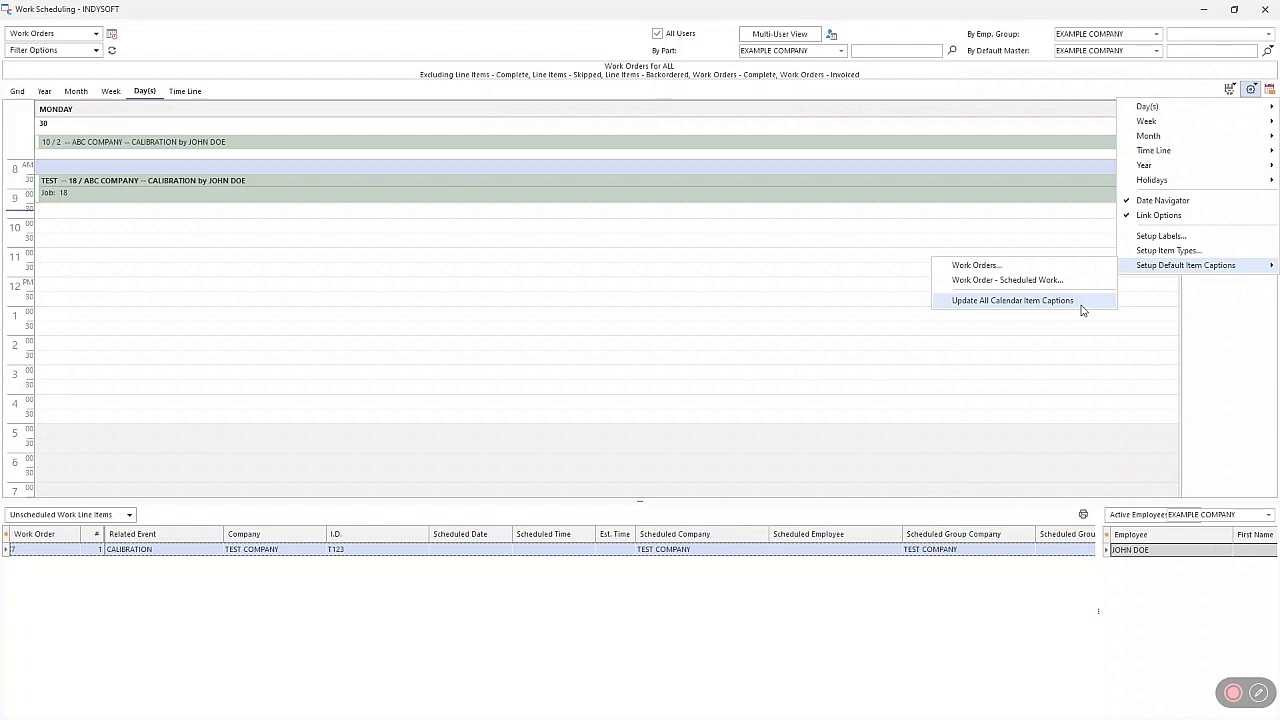
{"action": "left_click", "coordinate": [1082, 310]}
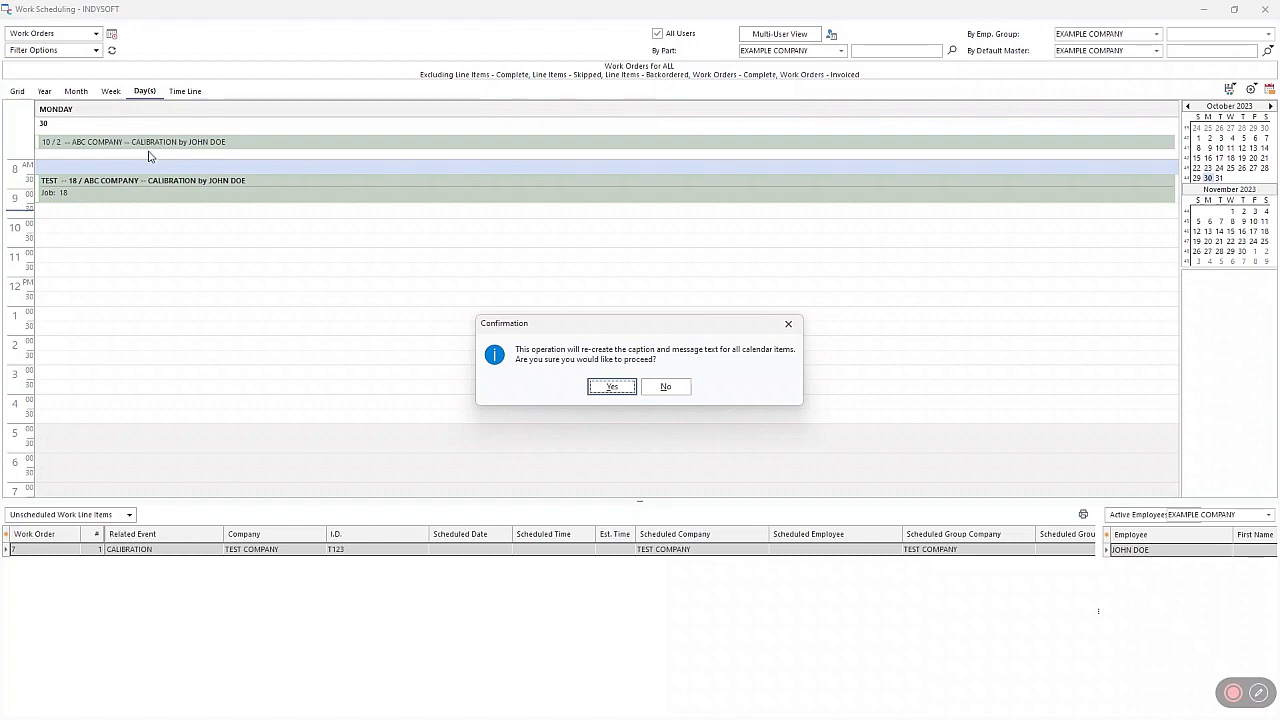
{"action": "left_click", "coordinate": [611, 386]}
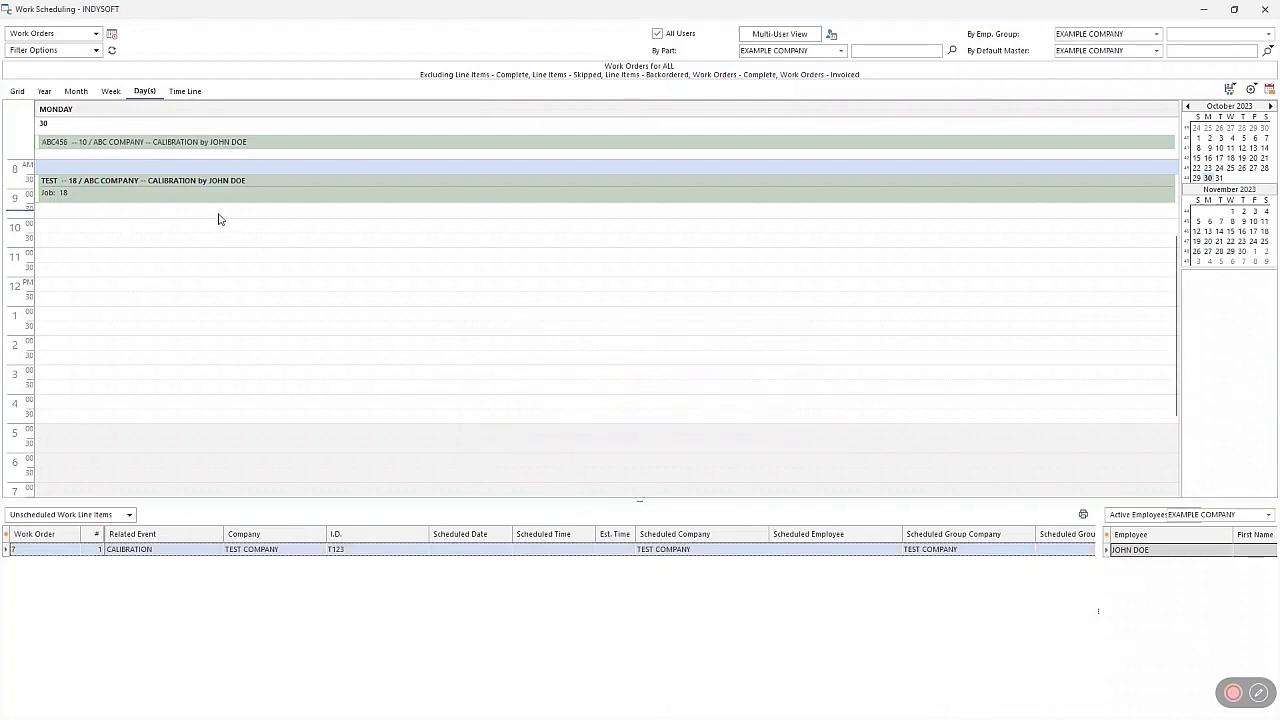
Move the all-day ABC456 calibration item to the 10:00 AM slot on the same day
{"action": "left_click", "coordinate": [116, 224]}
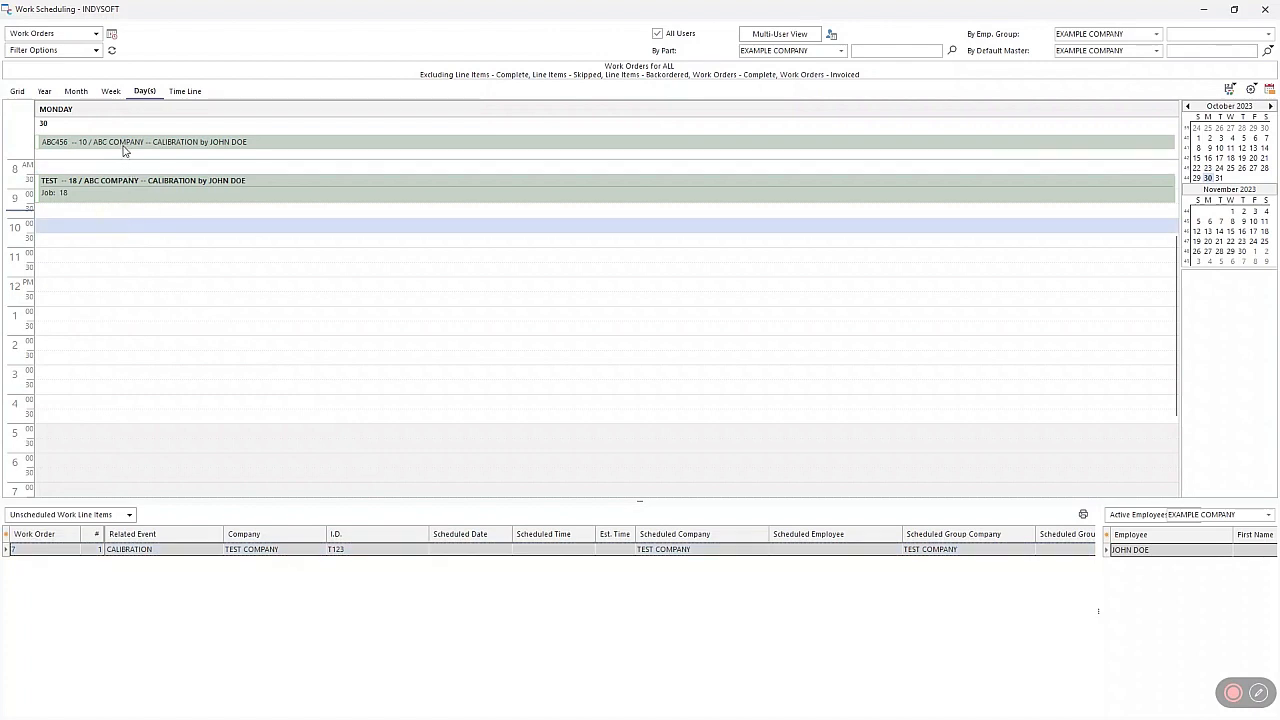
{"action": "left_click_drag", "start_coordinate": [124, 148], "coordinate": [135, 229]}
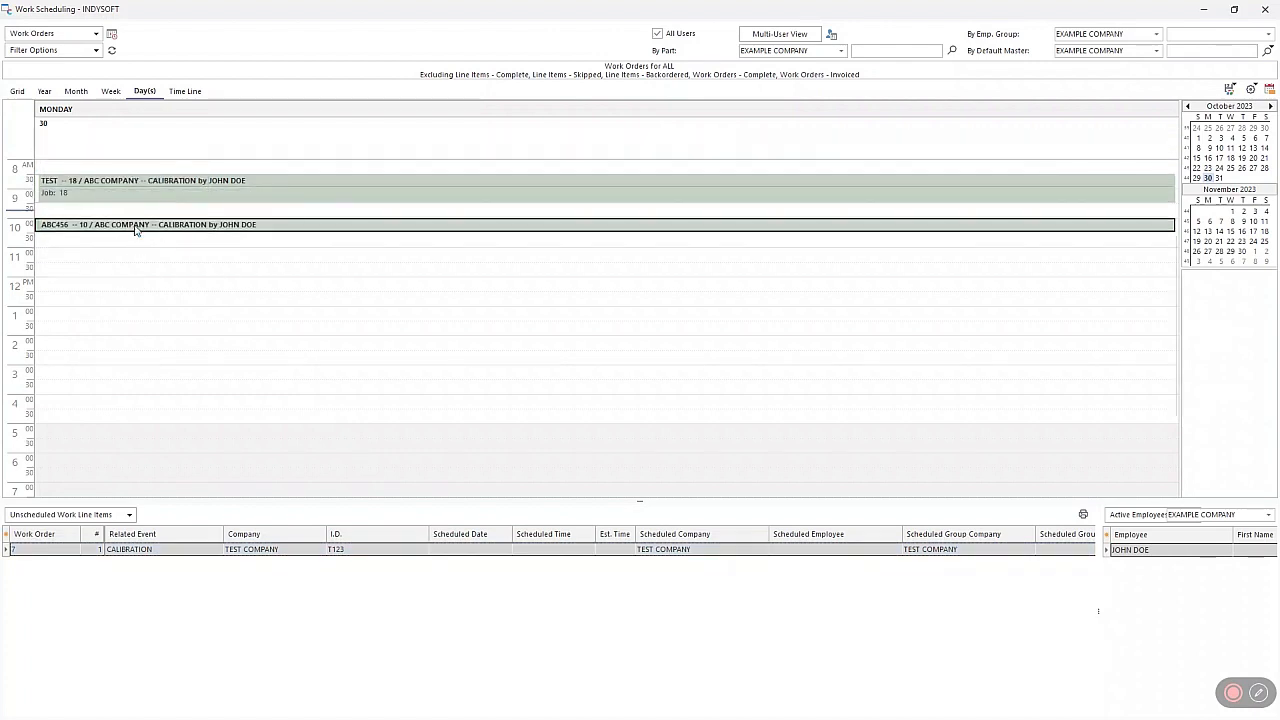
{"action": "left_click", "coordinate": [96, 244]}
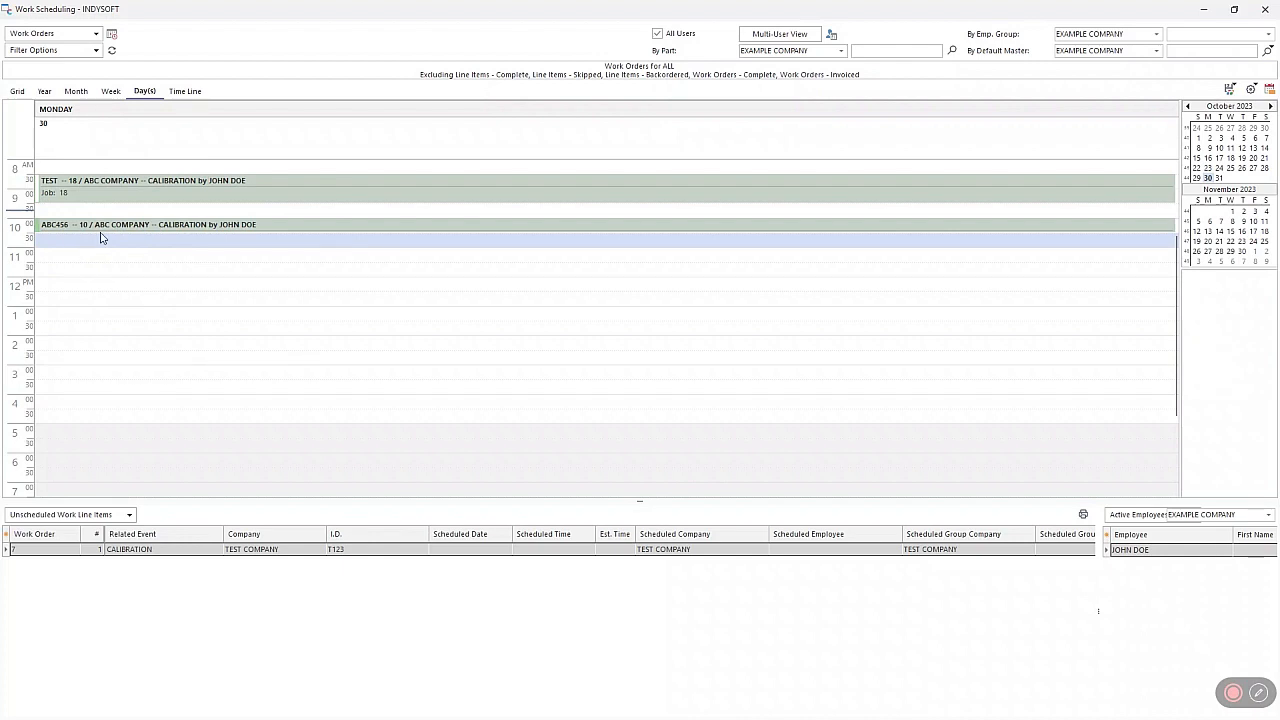
Make In Progress the default calendar label and save the label setup
{"action": "left_click", "coordinate": [1250, 89]}
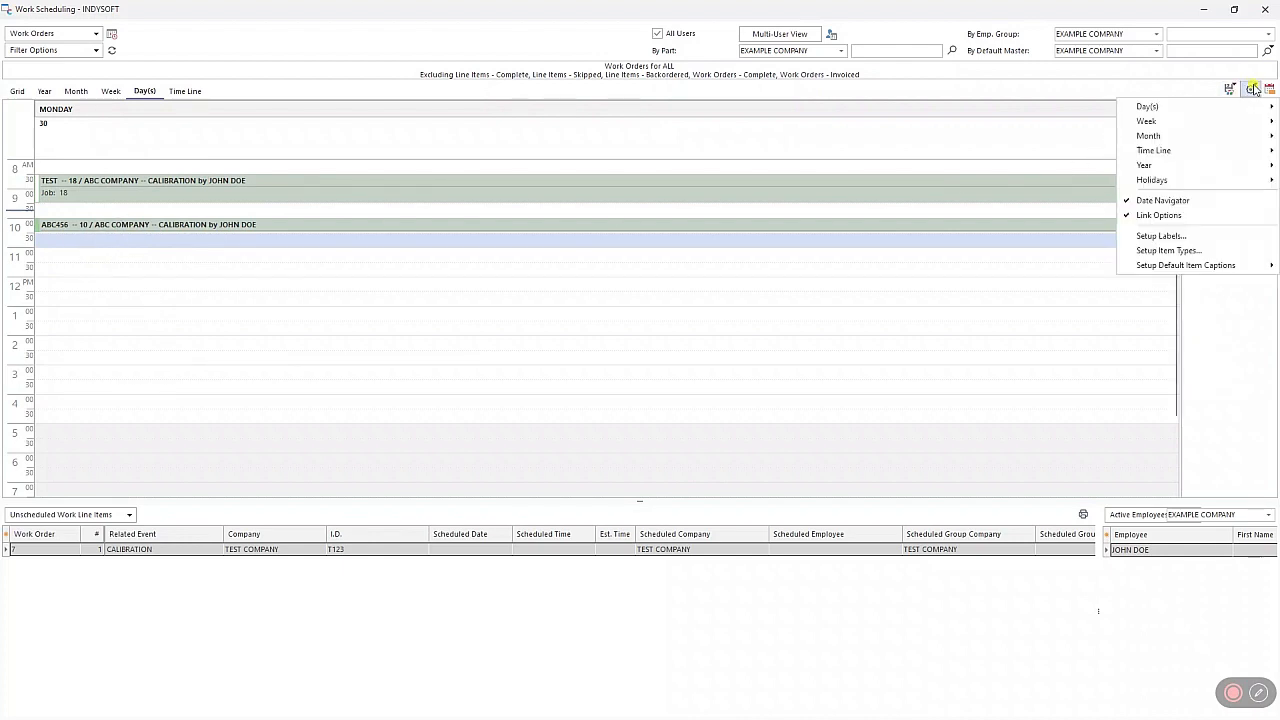
{"action": "left_click", "coordinate": [1168, 237]}
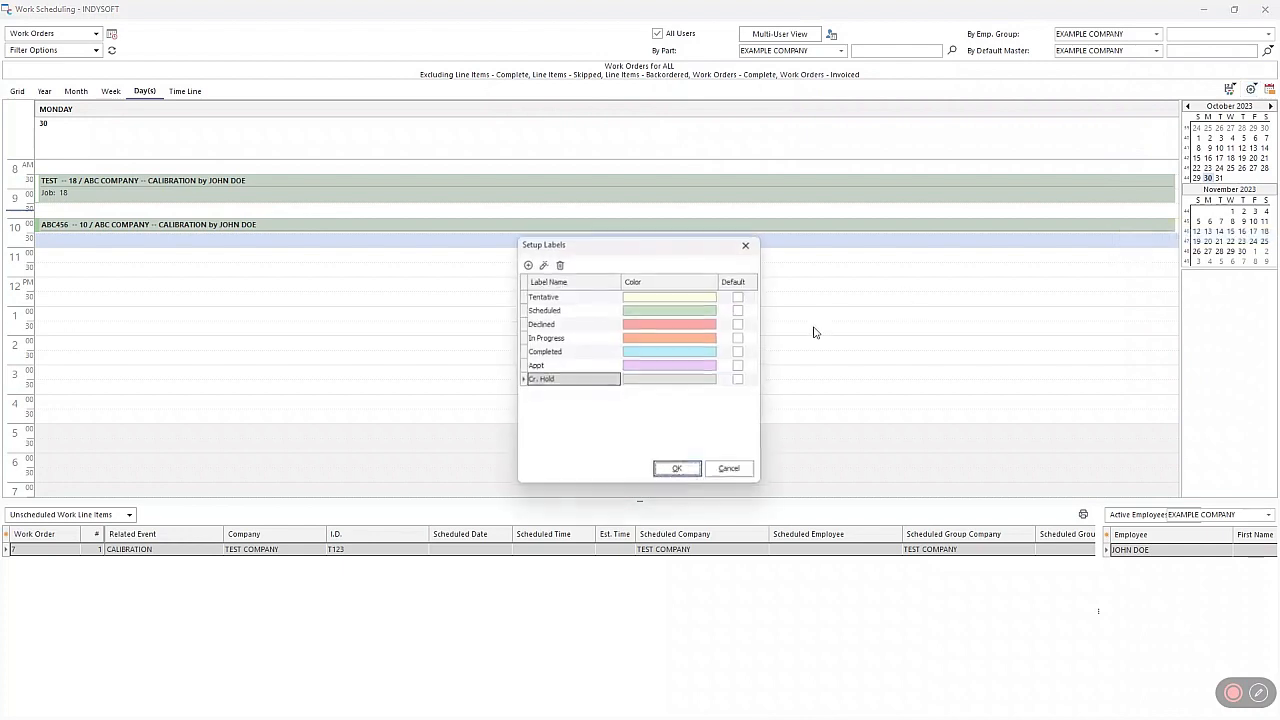
{"action": "double_click", "coordinate": [557, 340]}
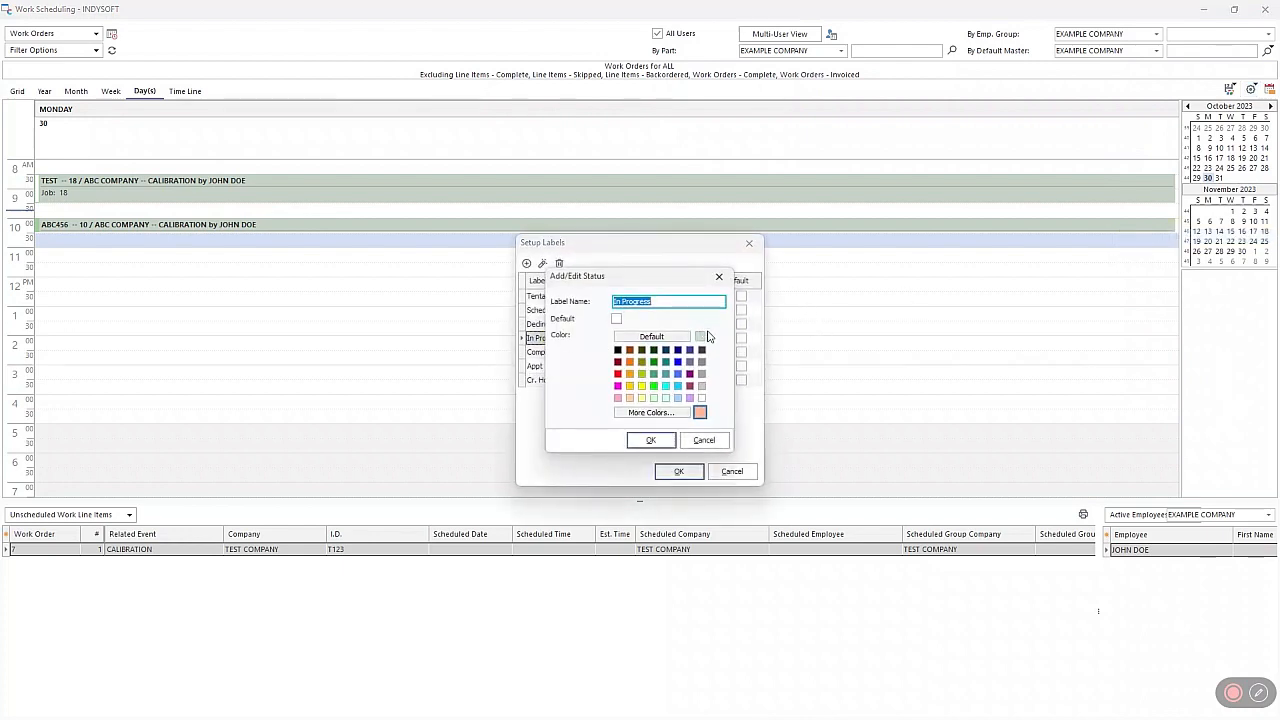
{"action": "left_click", "coordinate": [616, 319]}
{"action": "left_click", "coordinate": [651, 440]}
{"action": "left_click", "coordinate": [678, 472]}
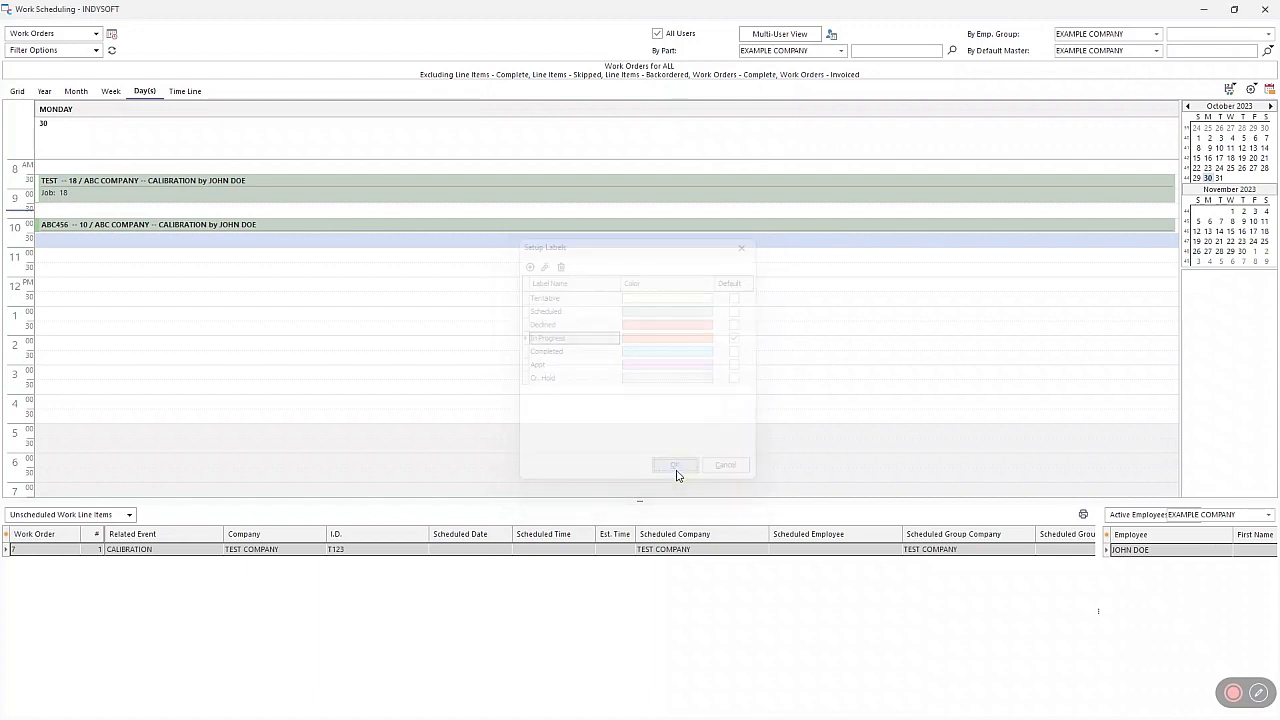
Try to schedule the unscheduled T123 line item around 11:00 AM without an assigned employee
{"action": "left_click_drag", "start_coordinate": [285, 553], "coordinate": [146, 260]}
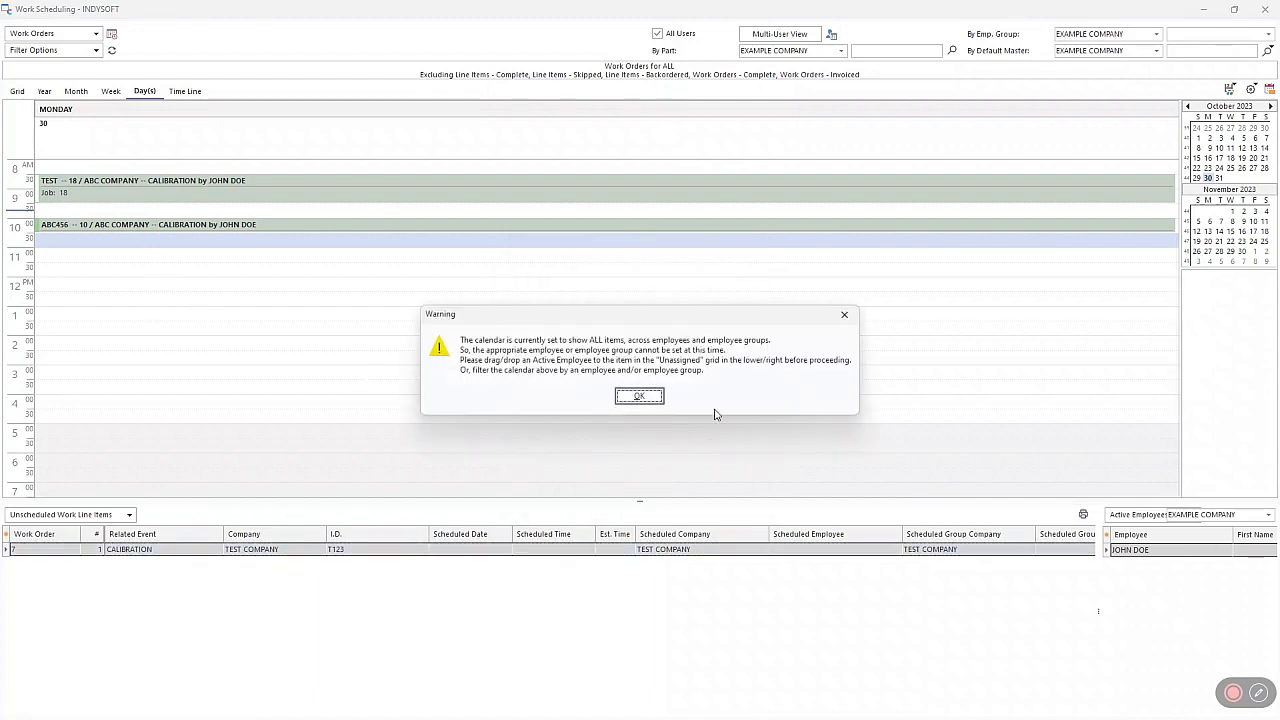
{"action": "left_click", "coordinate": [643, 397]}
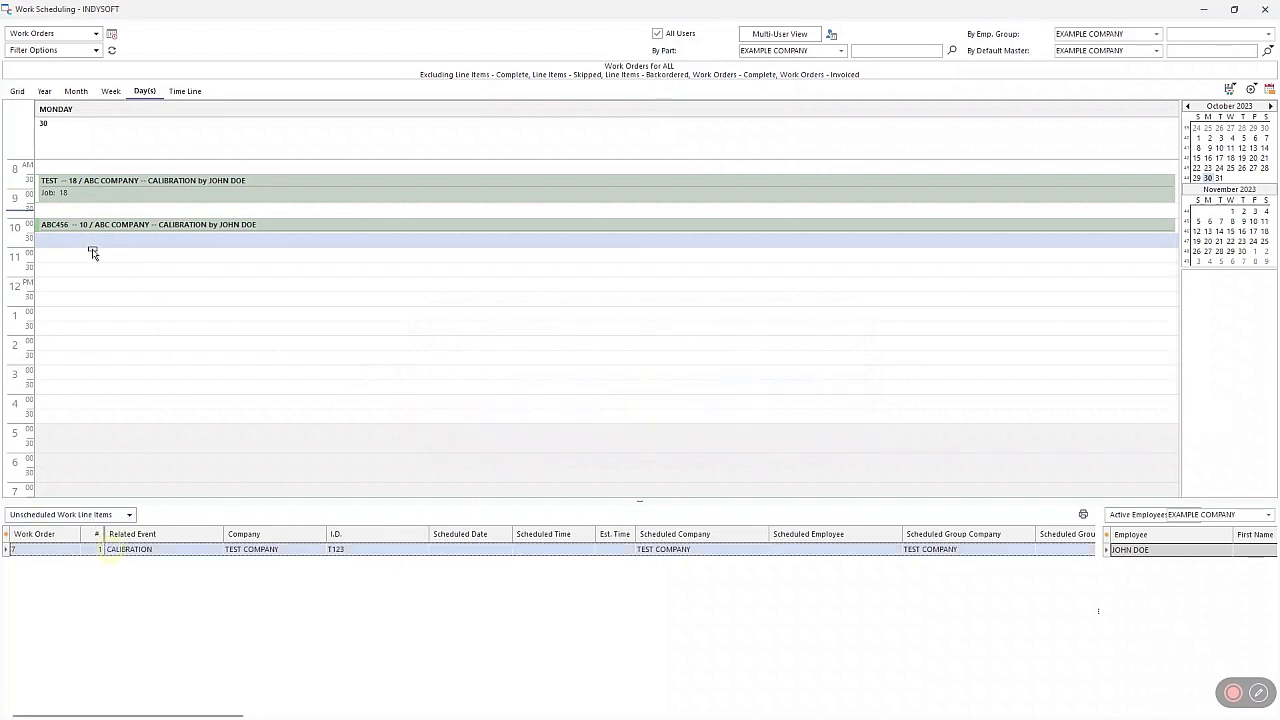
{"action": "left_click_drag", "start_coordinate": [92, 253], "coordinate": [188, 262]}
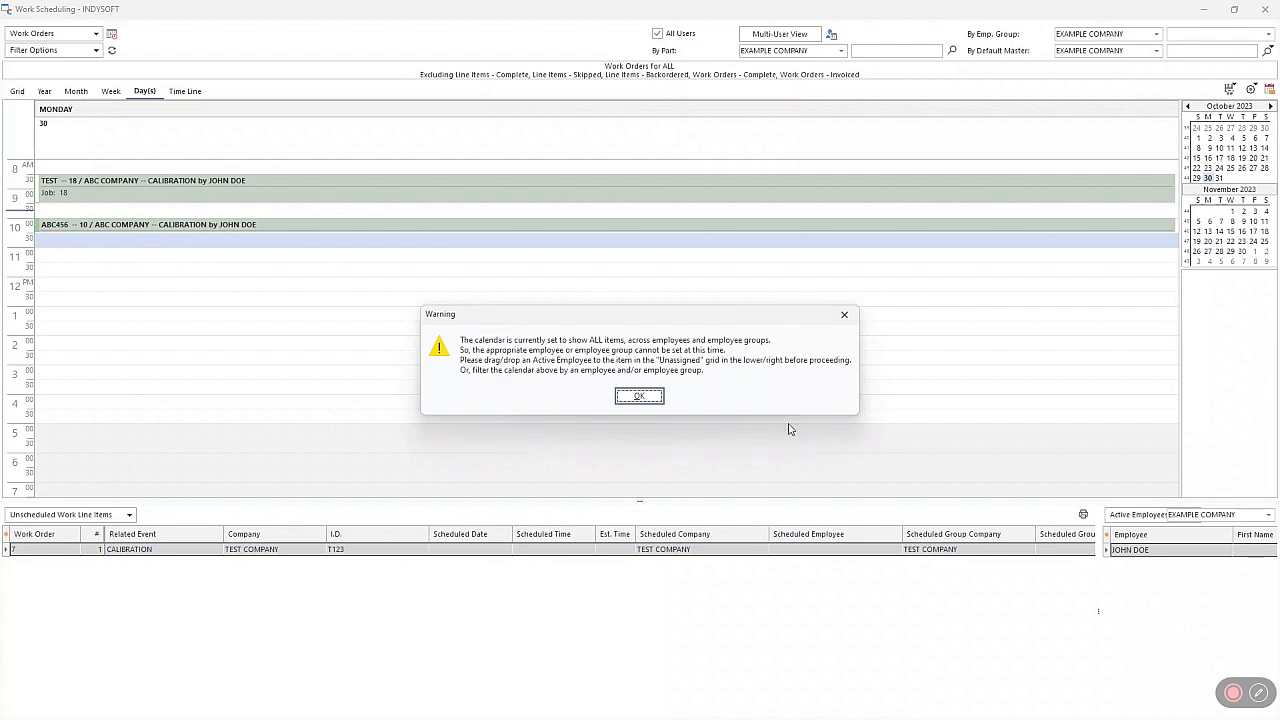
{"action": "left_click", "coordinate": [648, 397]}
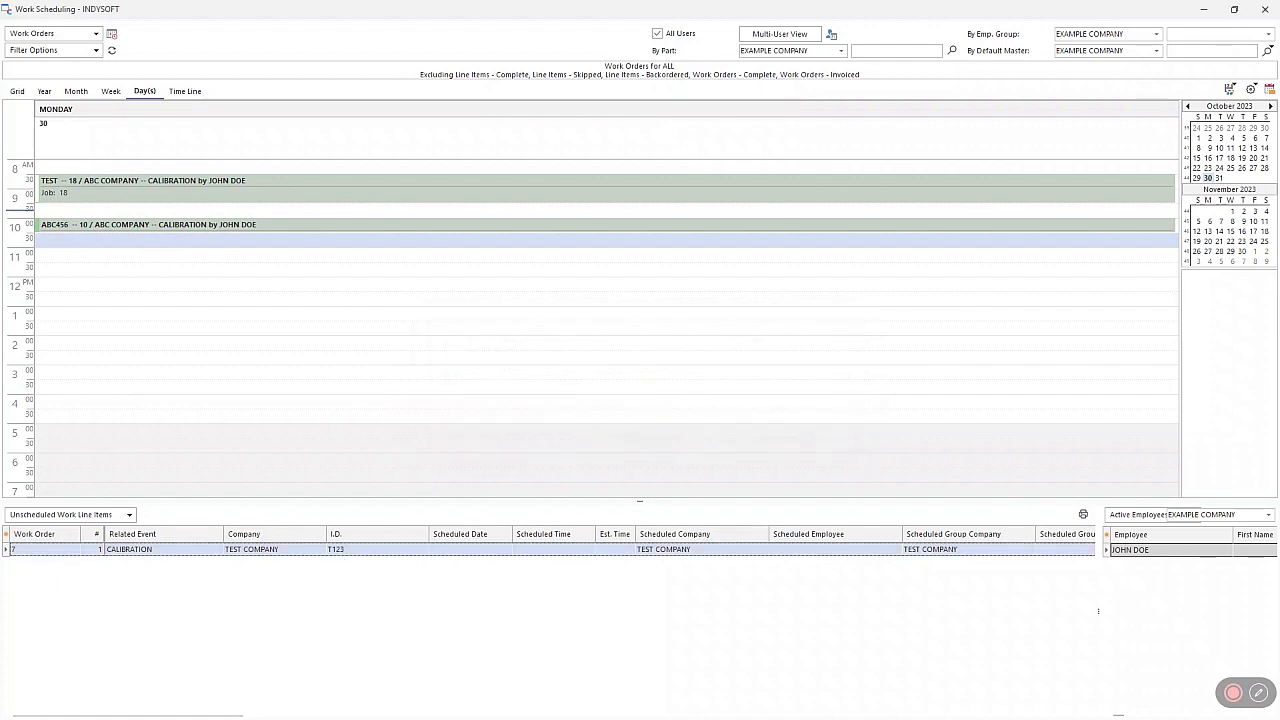
Assign the listed active employee to the T123 line item and schedule it at 11:30 AM on October 30
{"action": "left_click_drag", "start_coordinate": [1178, 550], "coordinate": [838, 555]}
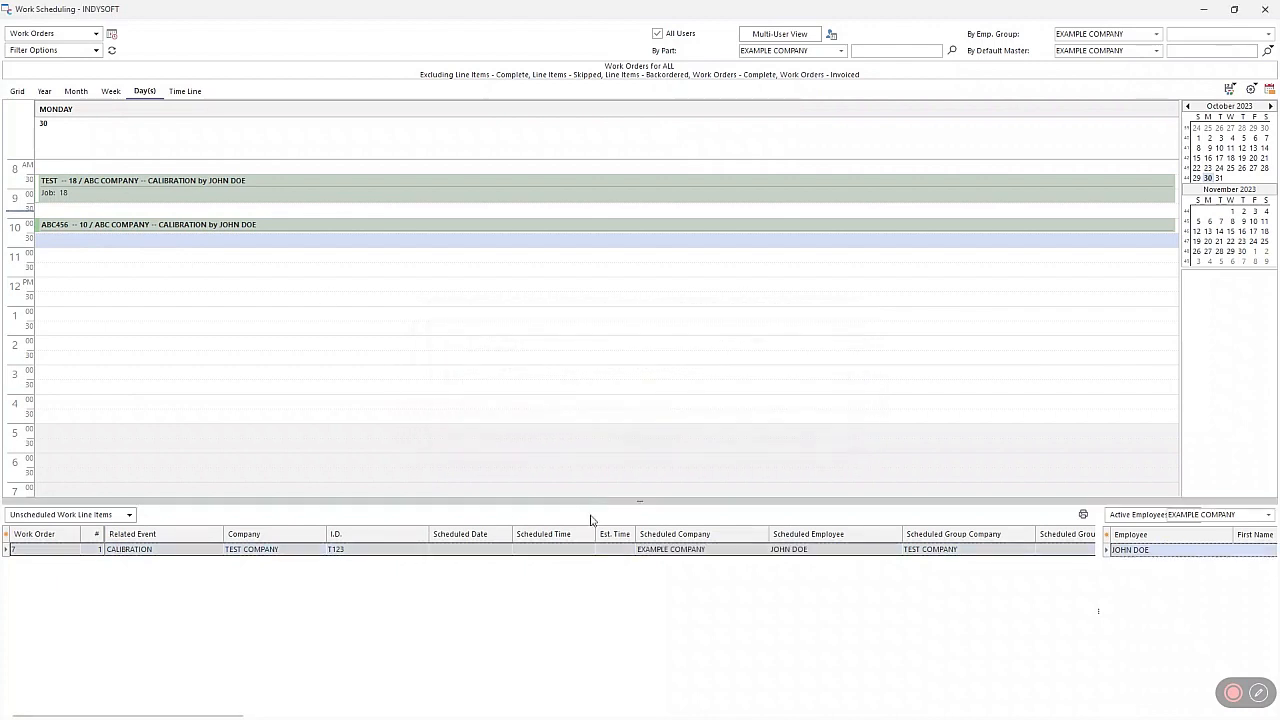
{"action": "left_click_drag", "start_coordinate": [550, 550], "coordinate": [300, 272]}
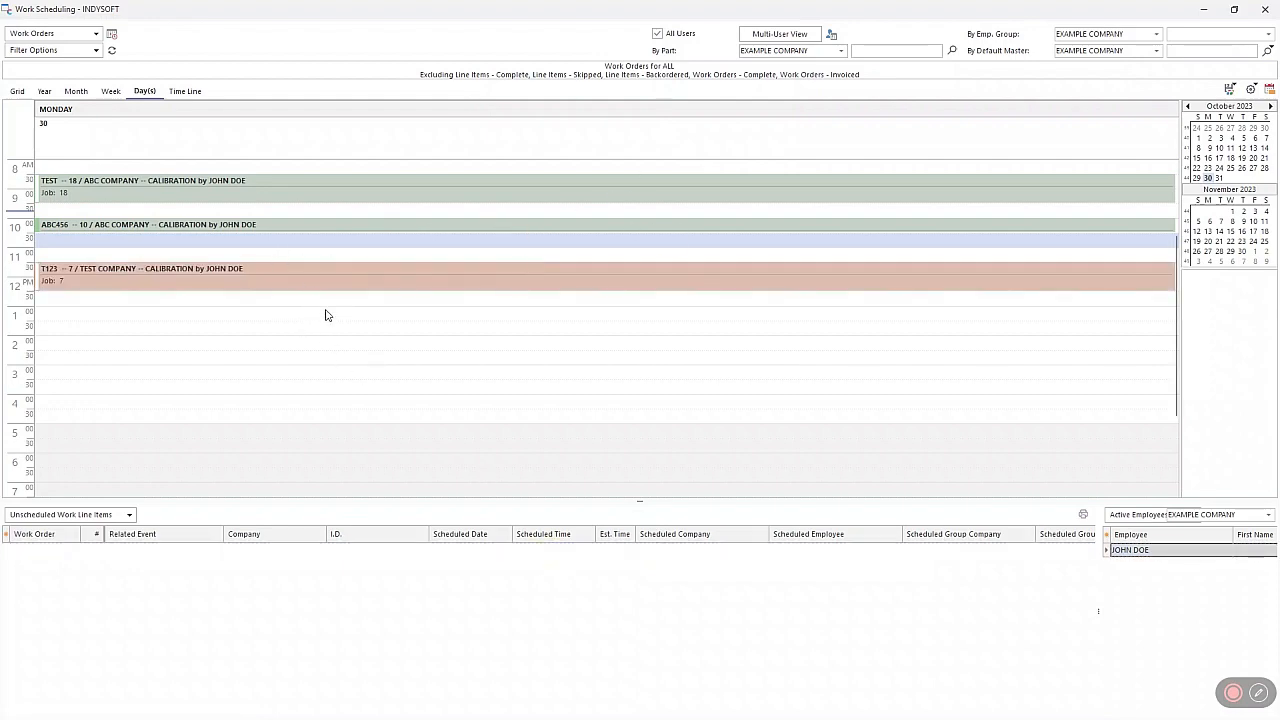
Change the label of the T123 calendar item to Scheduled
{"action": "left_click", "coordinate": [64, 281]}
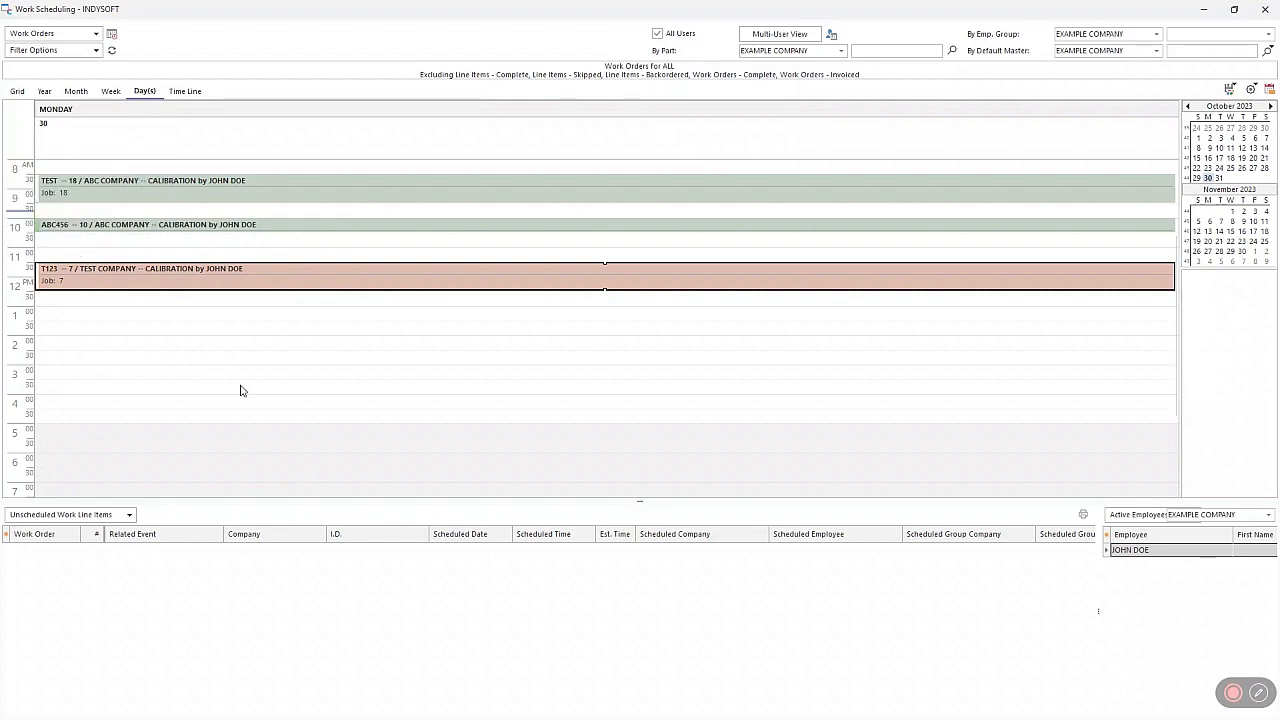
{"action": "right_click", "coordinate": [144, 291]}
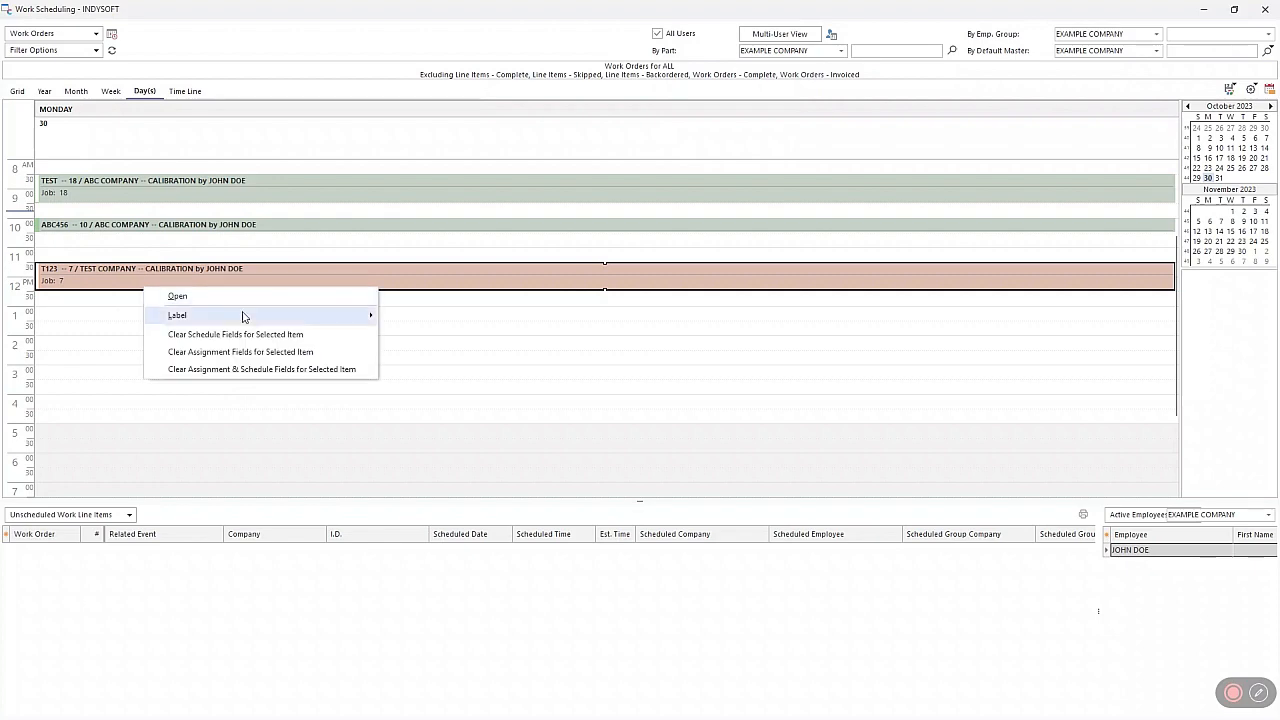
{"action": "mouse_move", "coordinate": [243, 317]}
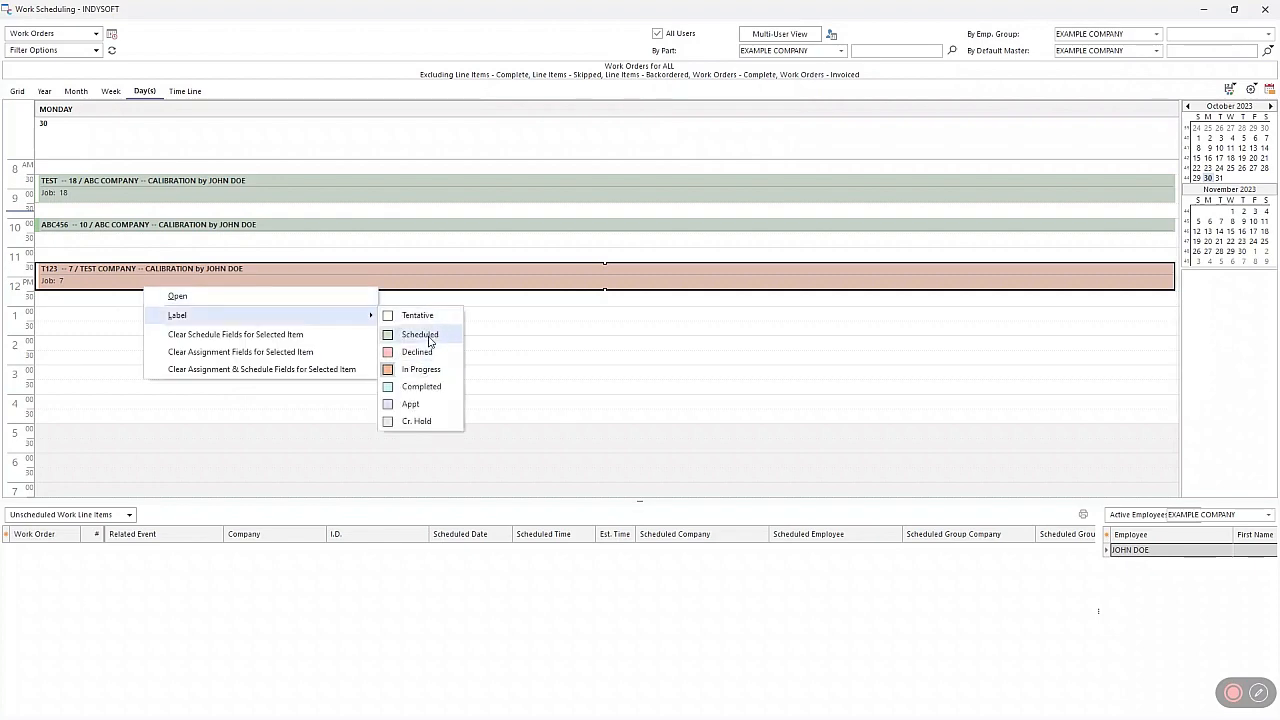
{"action": "left_click", "coordinate": [429, 341]}
{"action": "left_click", "coordinate": [341, 314]}
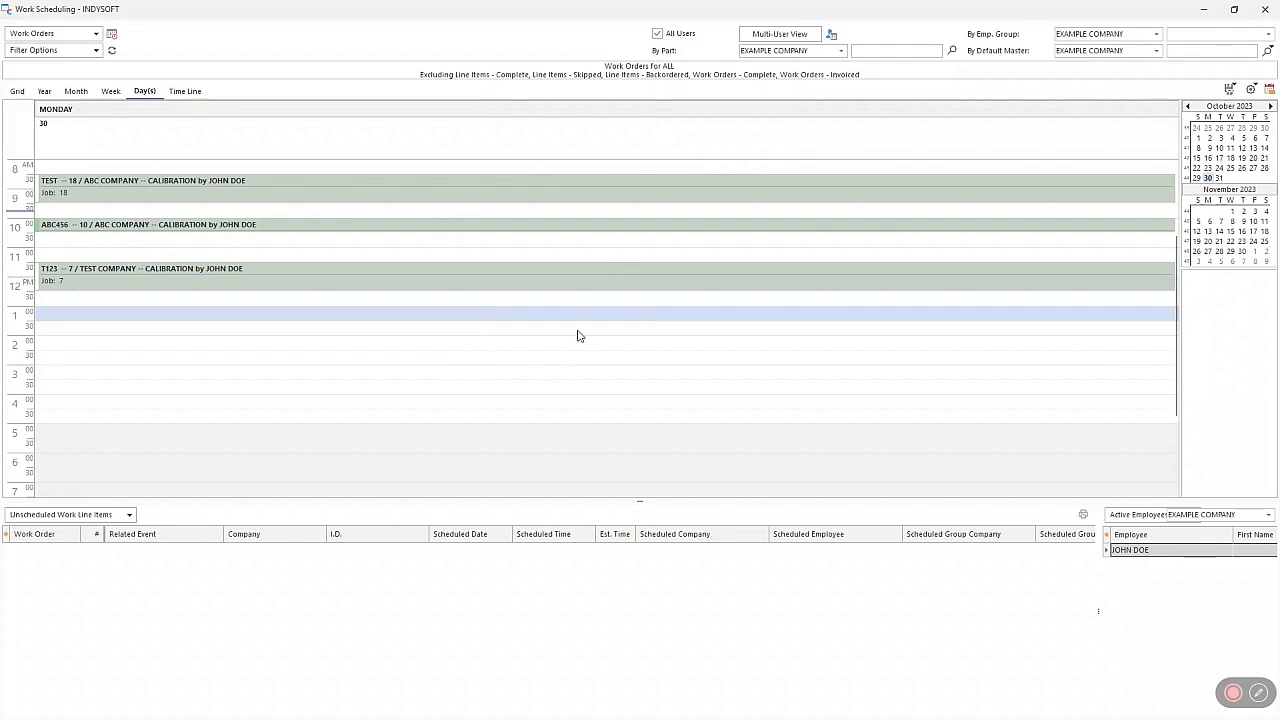
Open the T123 calendar item to review its event details, and close it without changes
{"action": "left_click", "coordinate": [202, 275]}
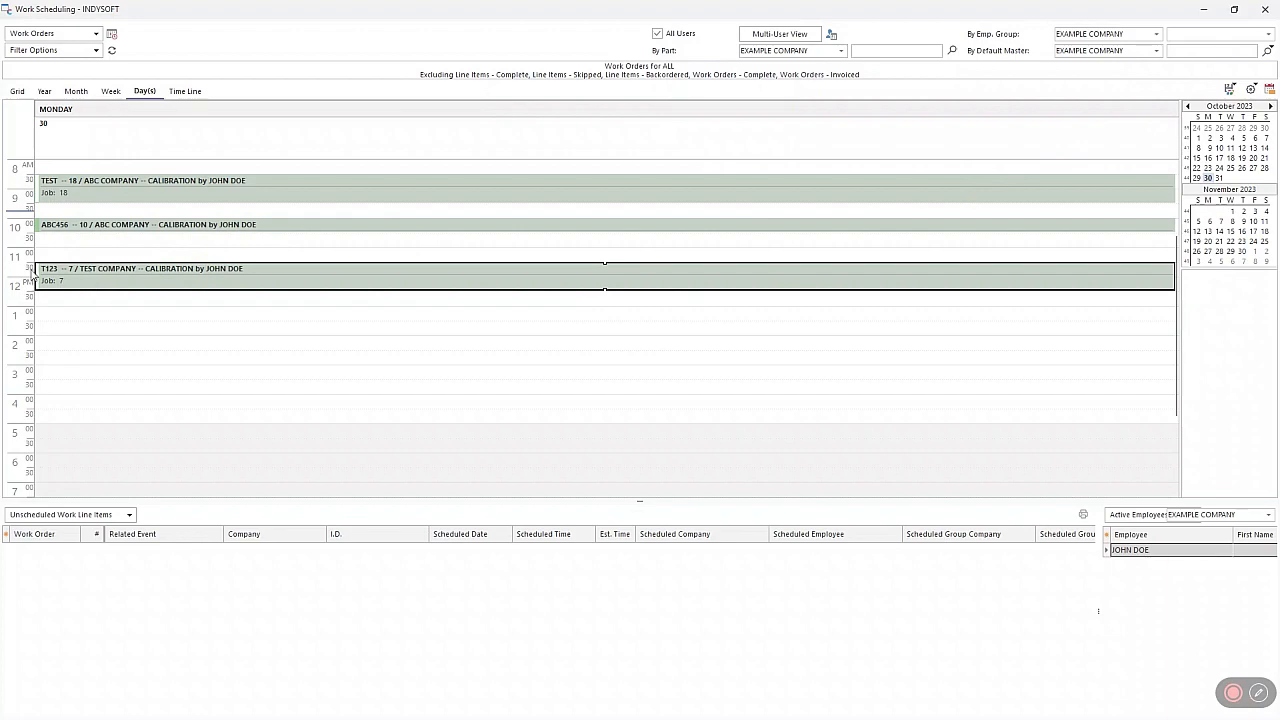
{"action": "right_click", "coordinate": [80, 279]}
{"action": "left_click", "coordinate": [129, 289]}
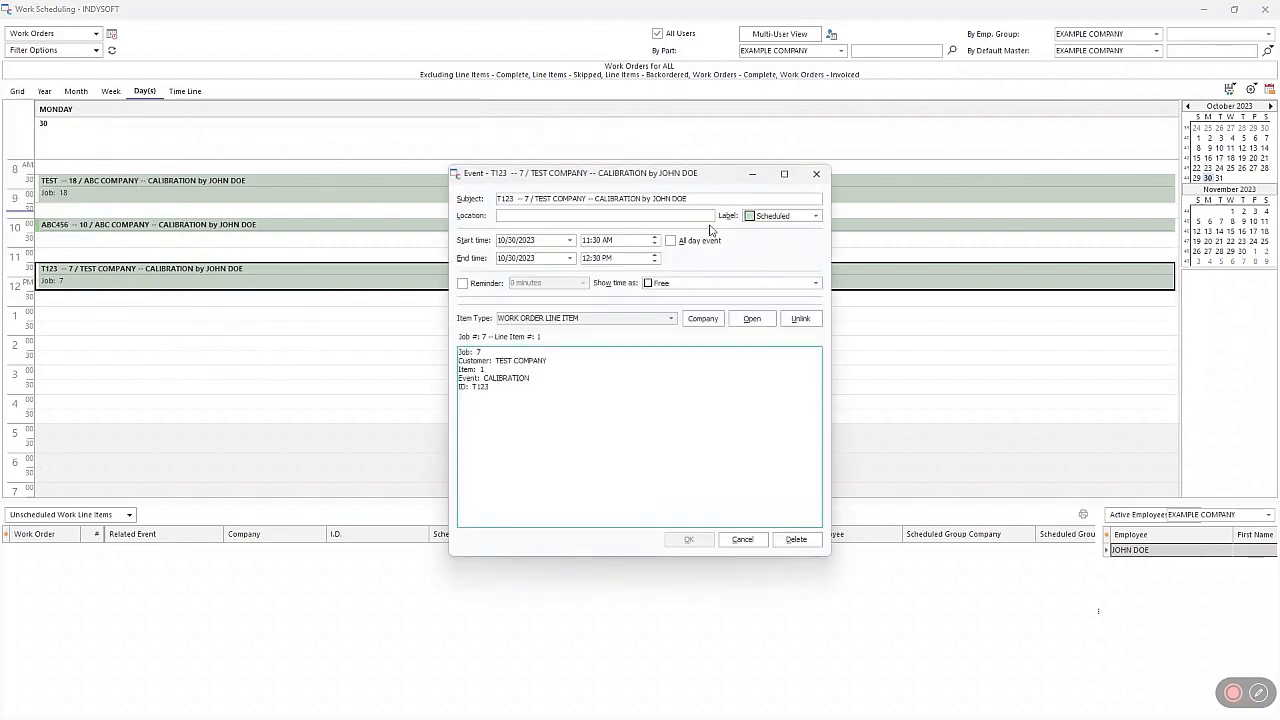
{"action": "left_click", "coordinate": [742, 539]}
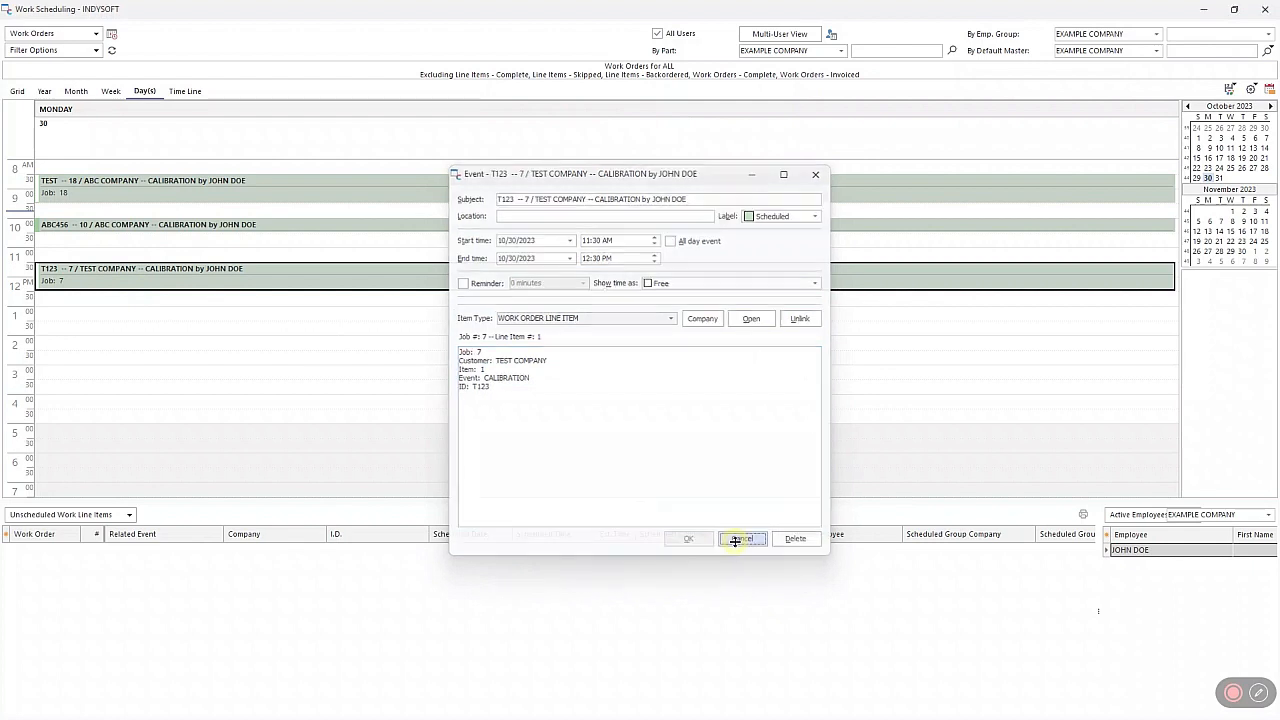
Show the setup options for the default calendar item captions
{"action": "left_click", "coordinate": [1254, 89]}
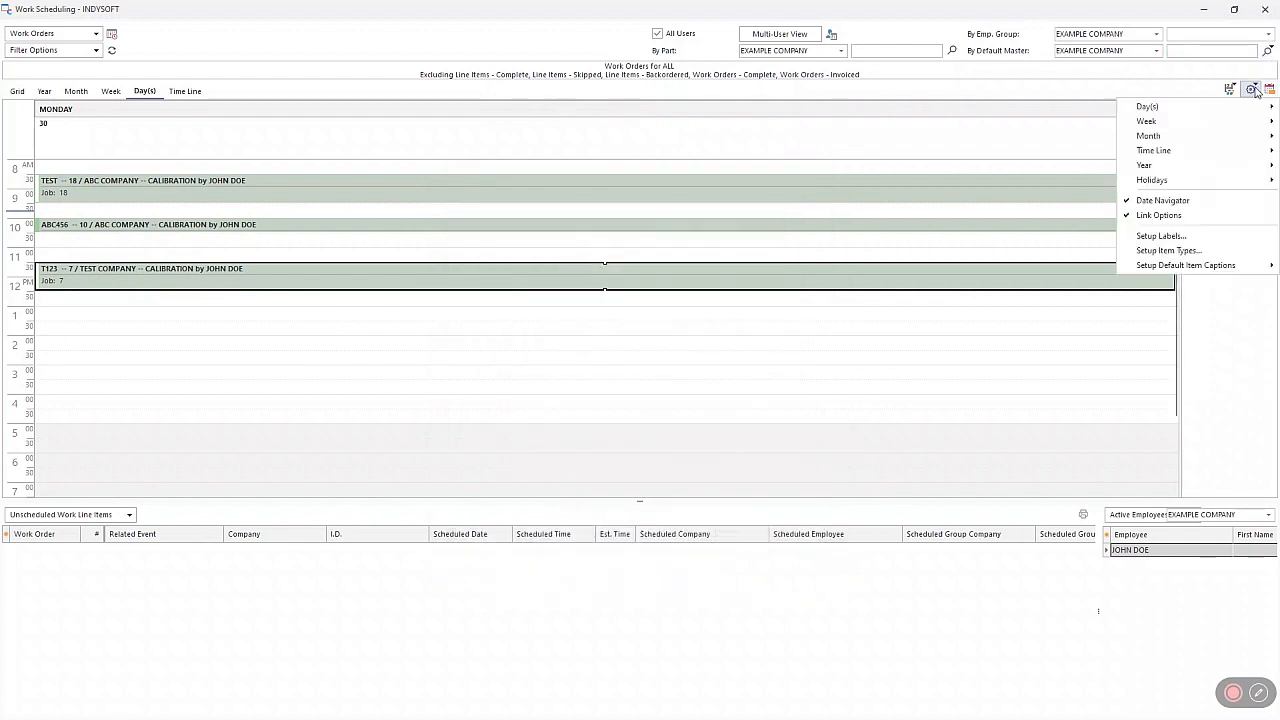
{"action": "mouse_move", "coordinate": [1172, 274]}
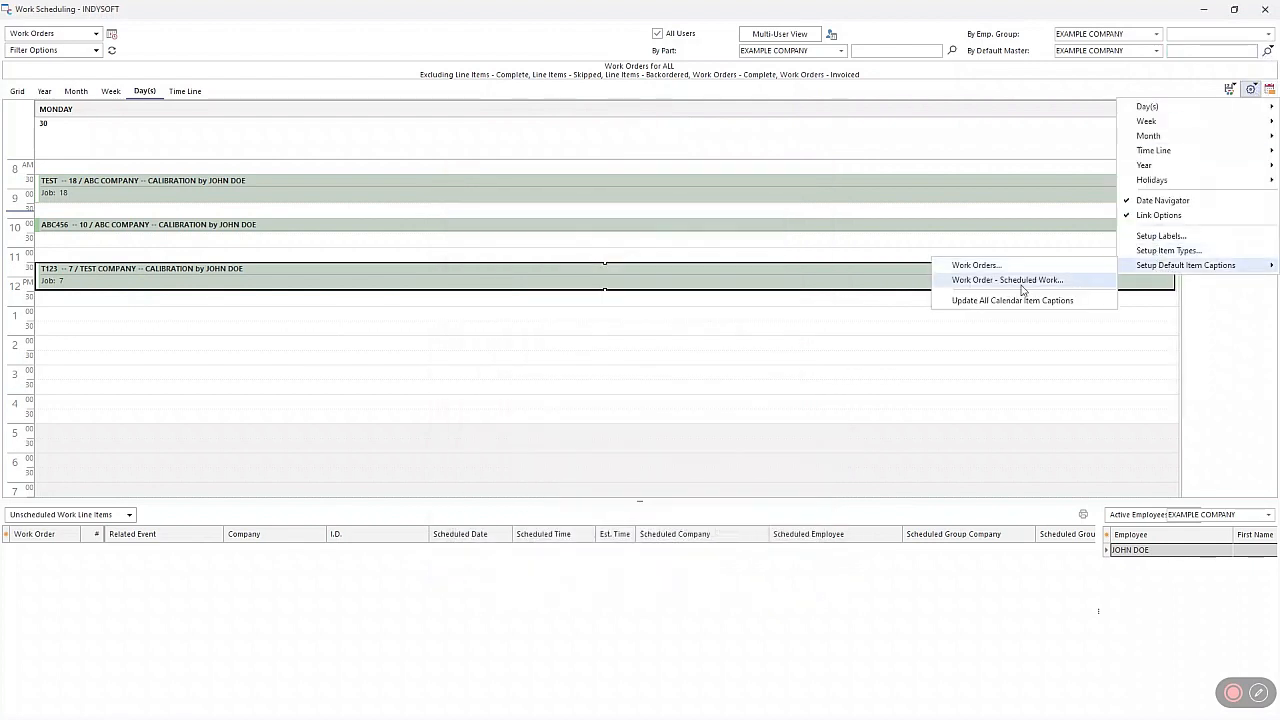